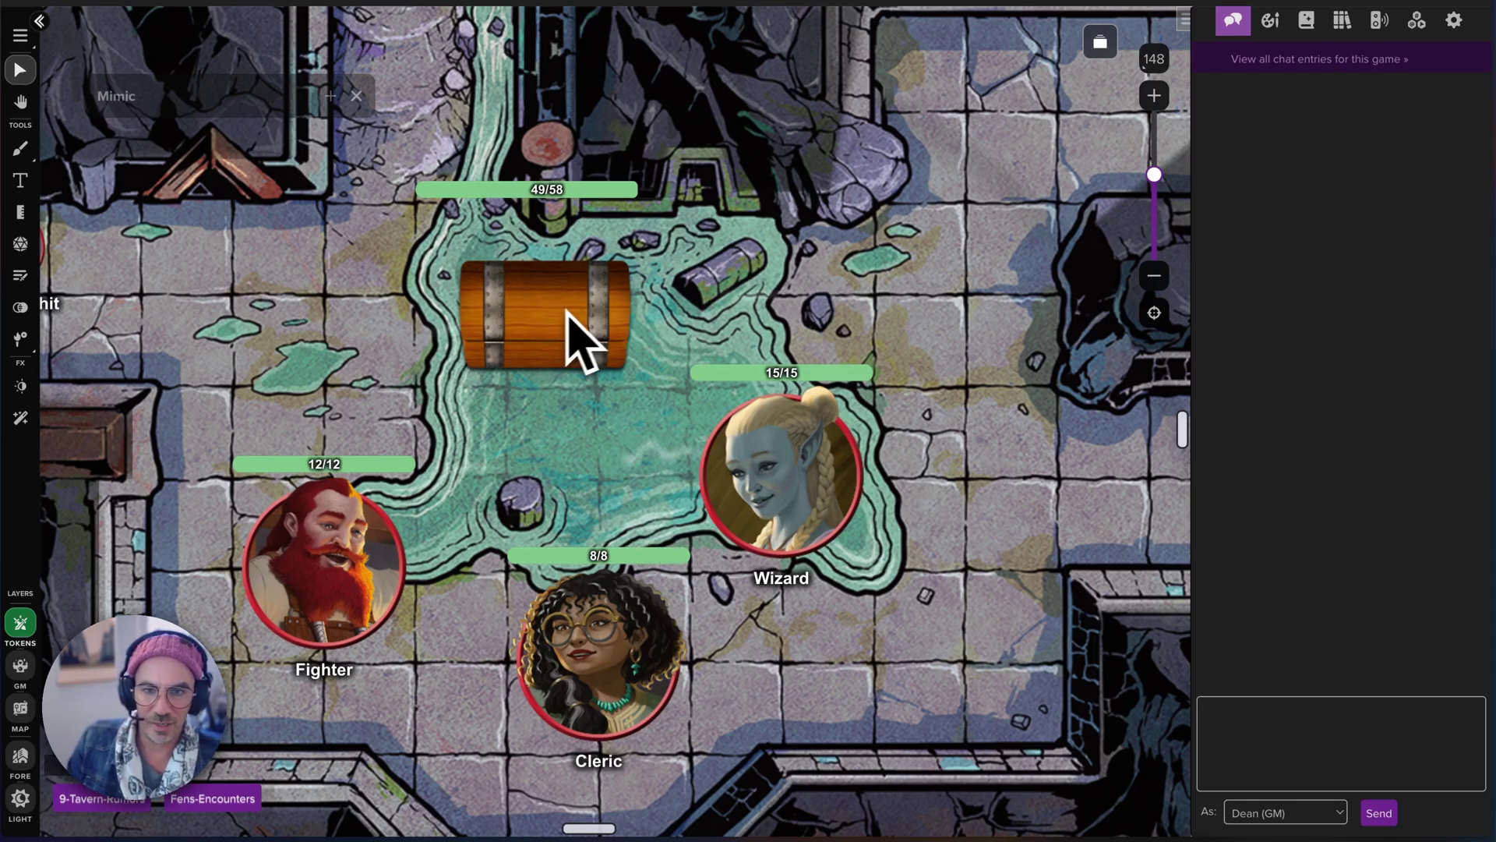
# Step: Roll the Fighter's Perception +1 check for 11, then move him beside the chest
pyautogui.click(354, 567)
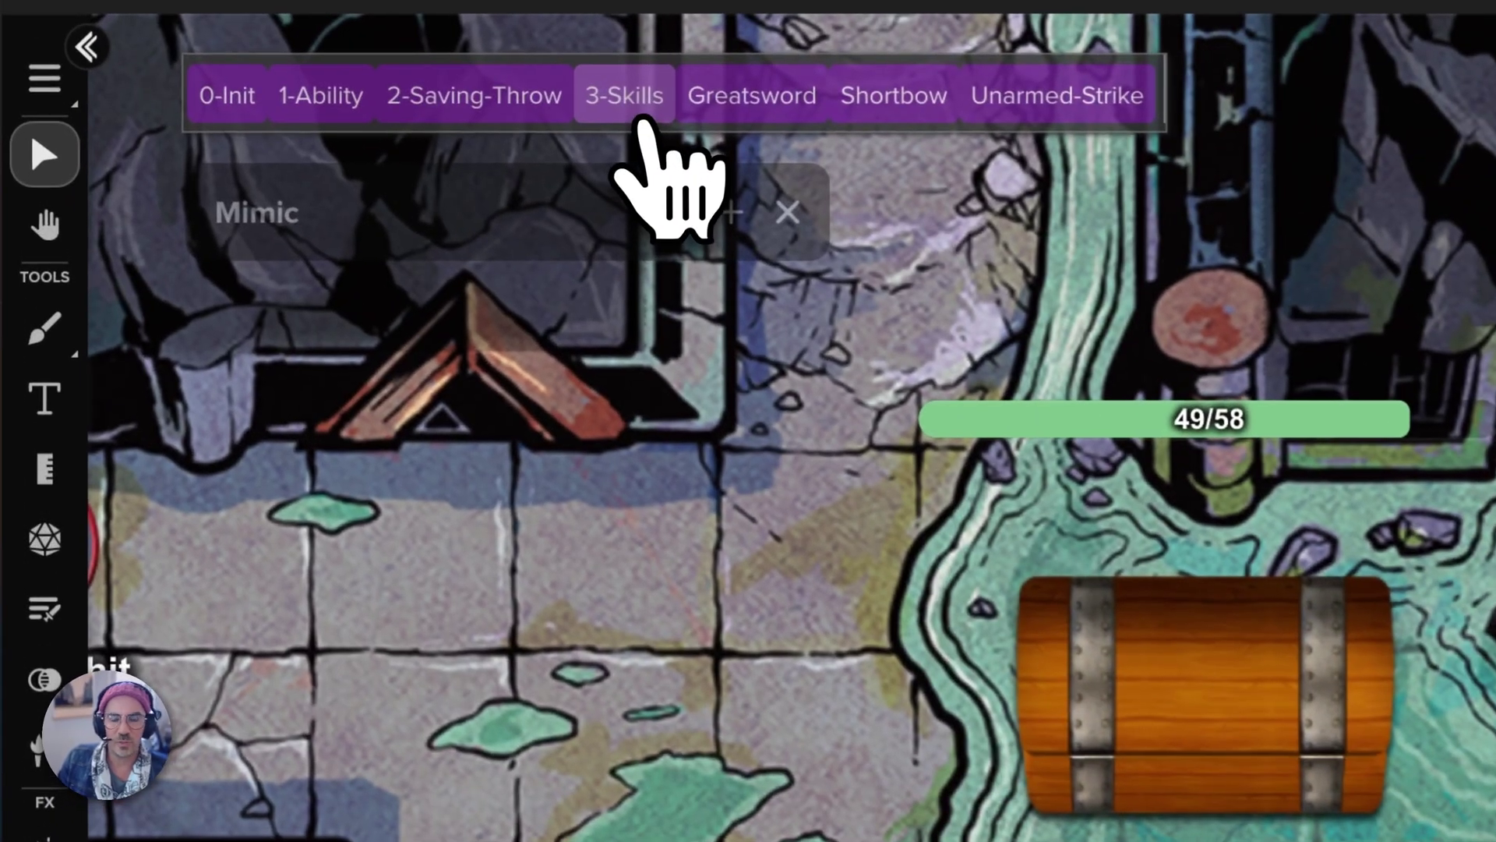
pyautogui.click(642, 117)
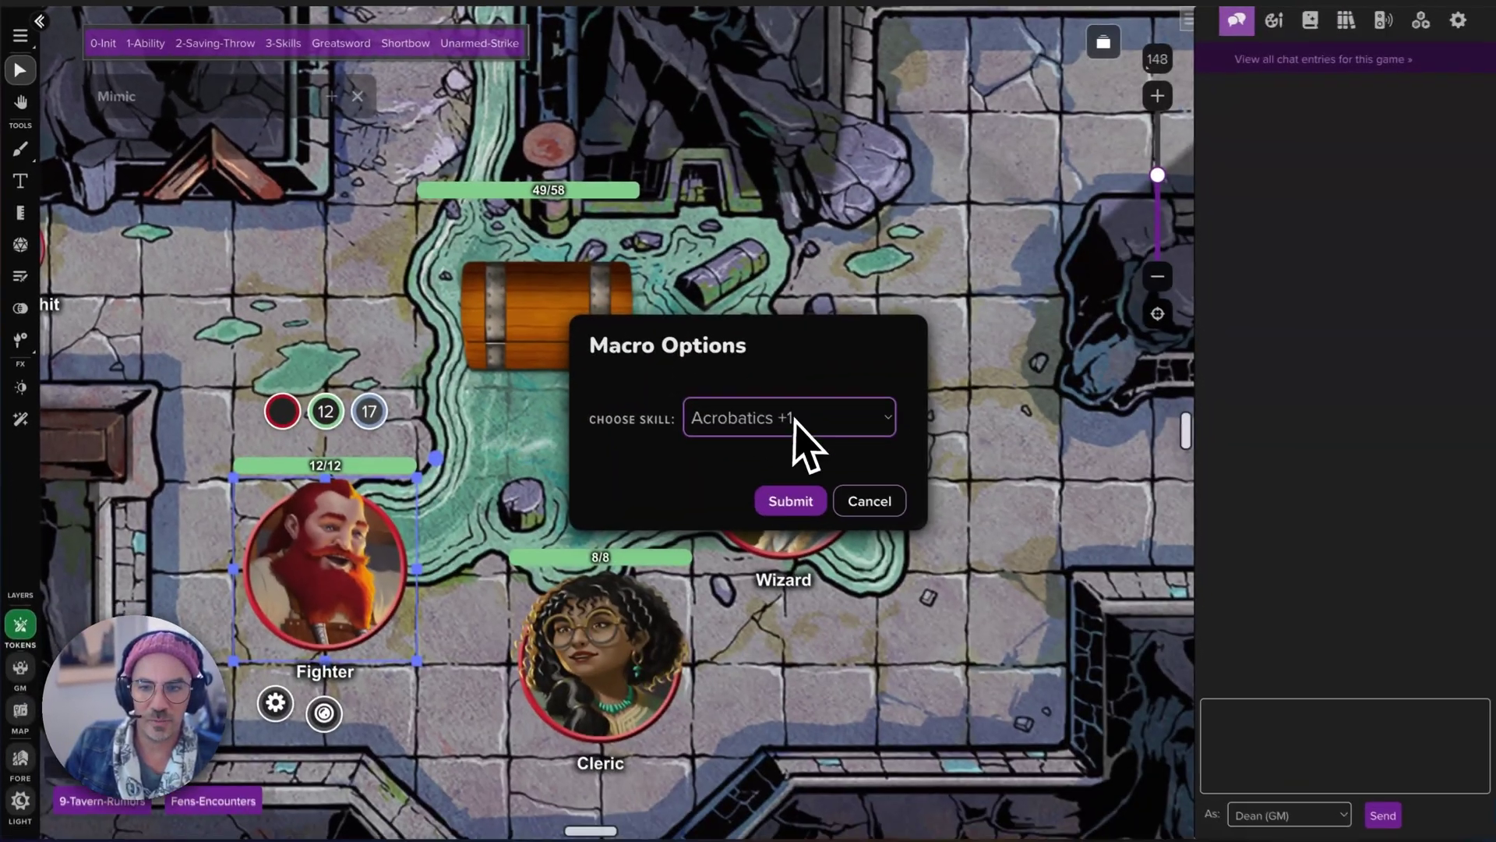
pyautogui.click(791, 416)
pyautogui.click(772, 719)
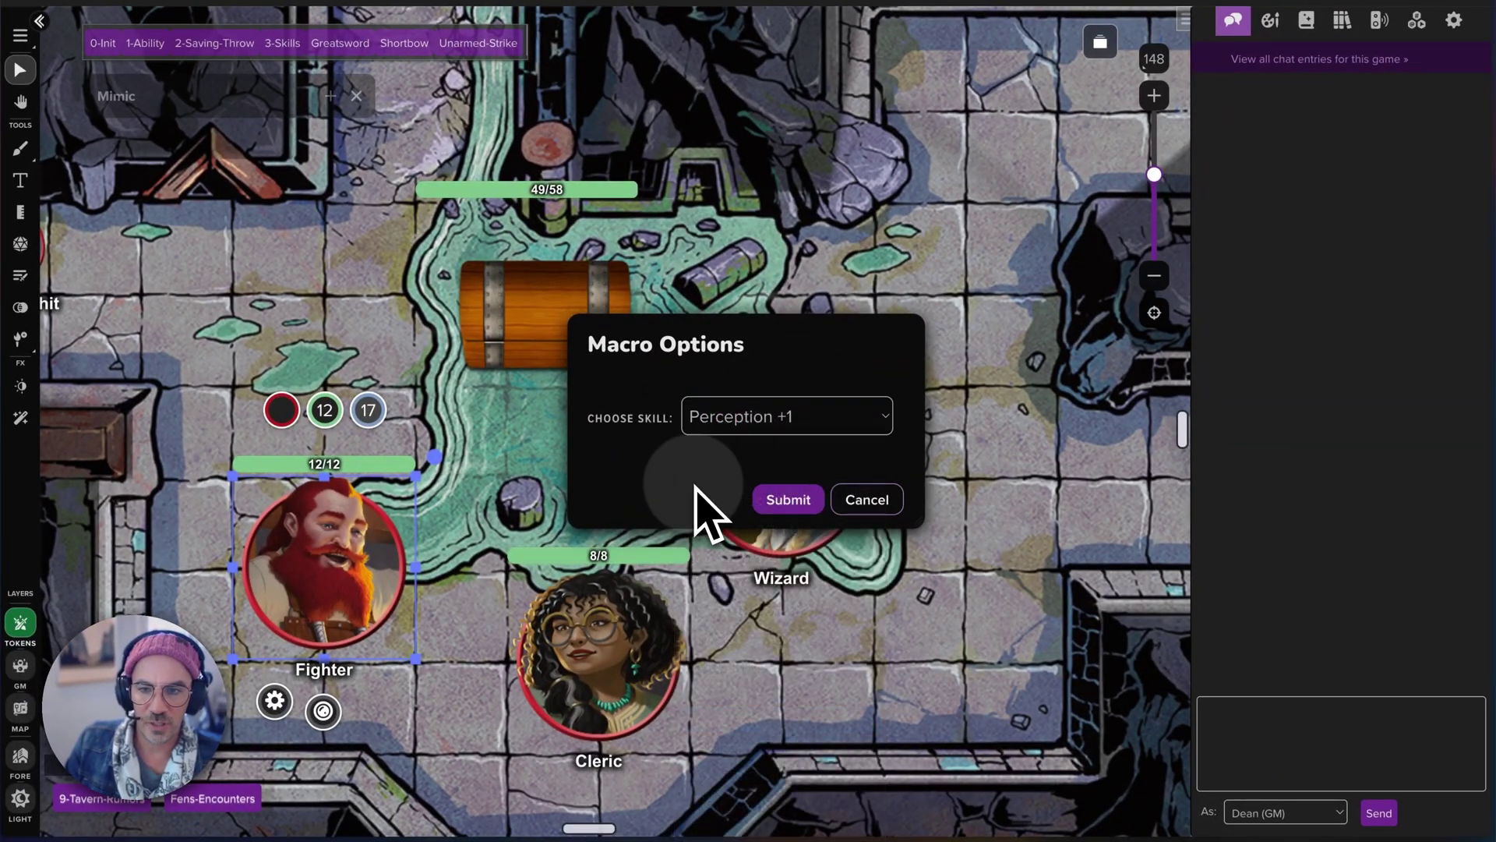
pyautogui.click(794, 506)
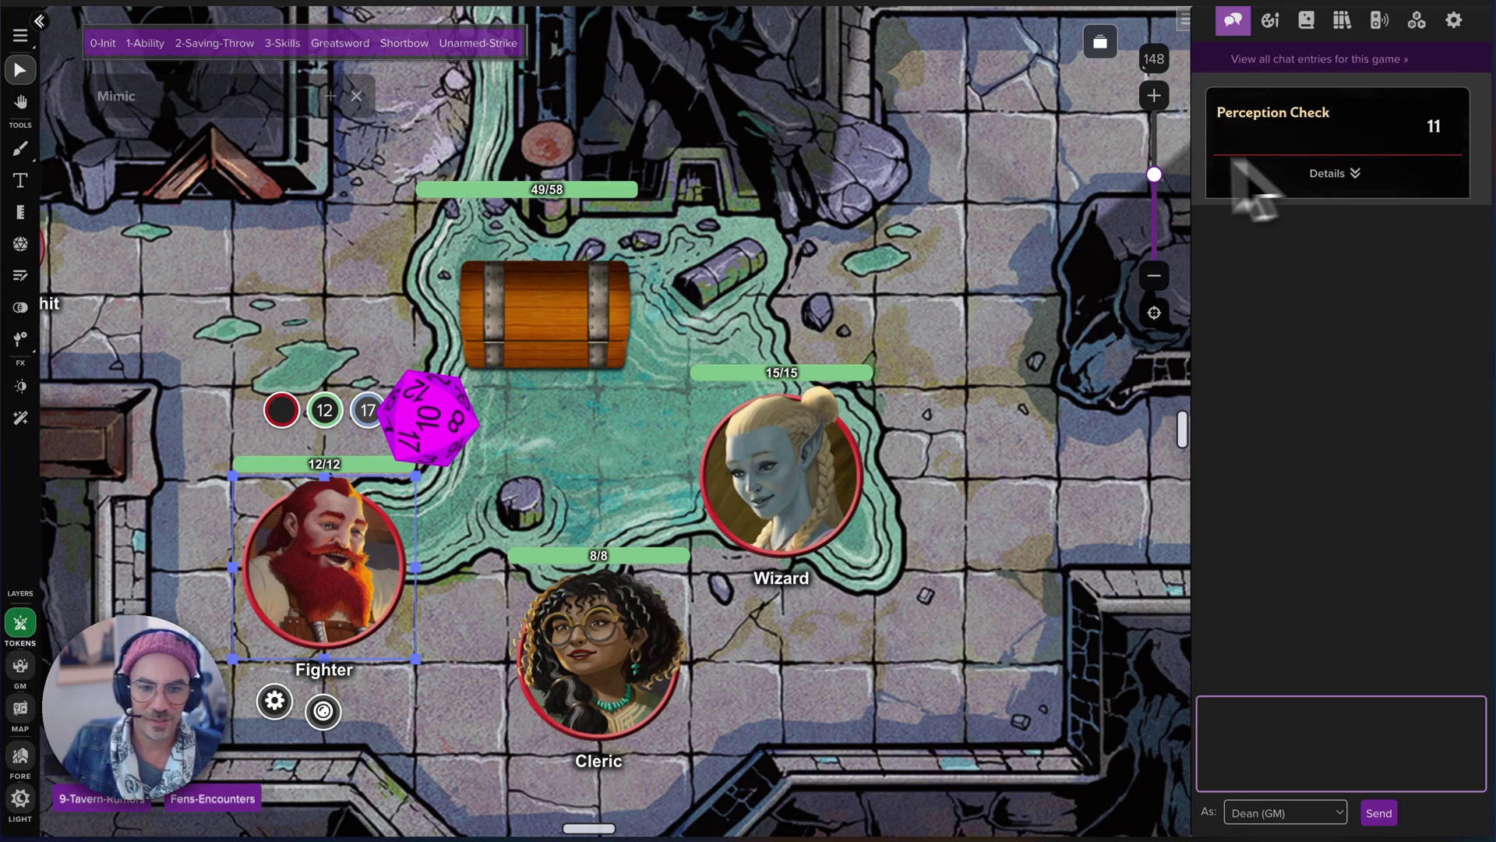
pyautogui.moveTo(351, 593); pyautogui.dragTo(468, 441)
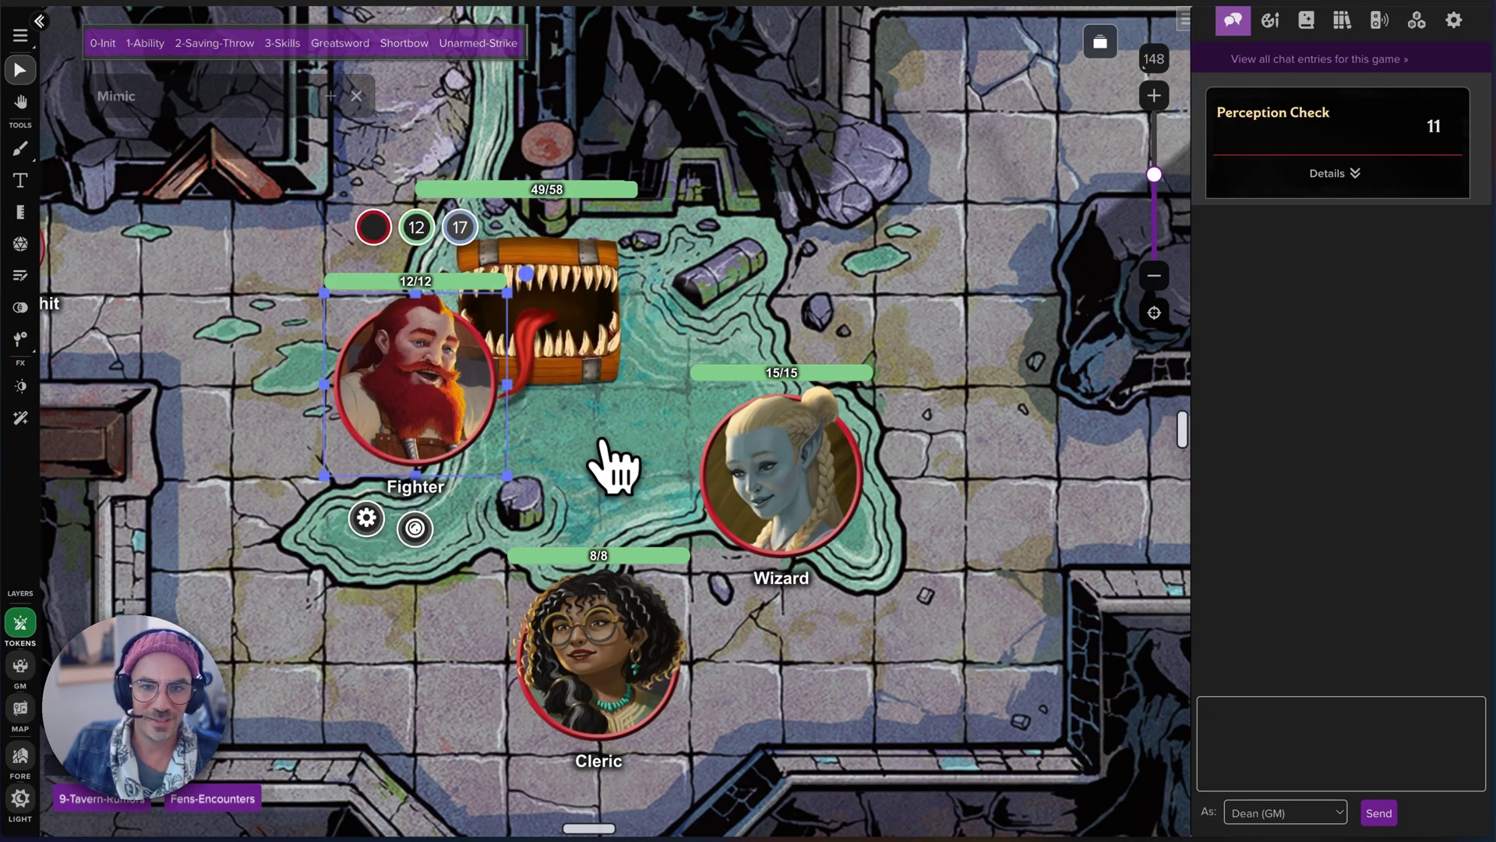
pyautogui.click(260, 519)
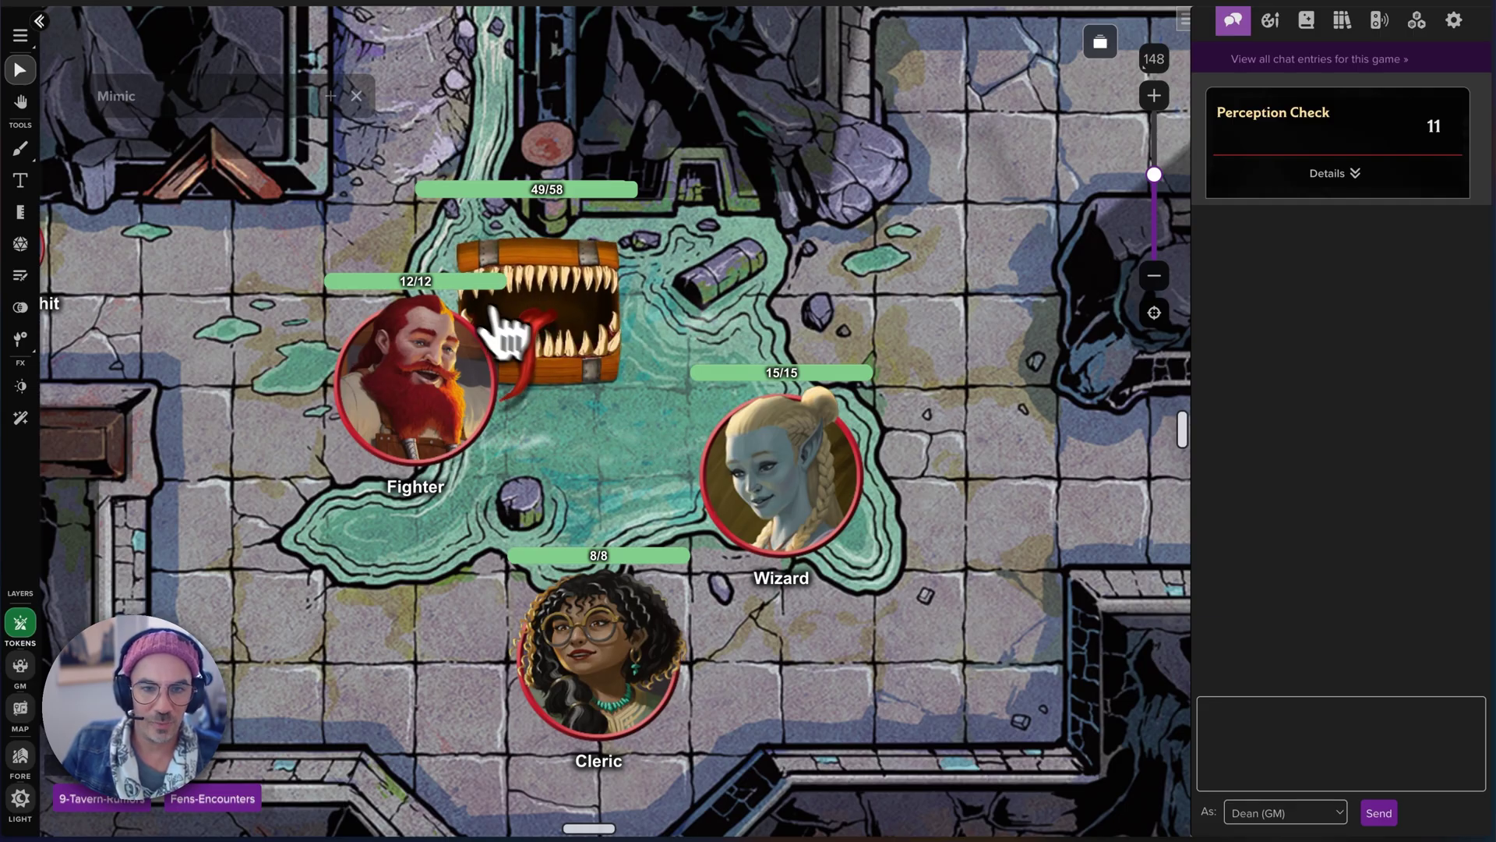
# Step: Cast the Wizard's Ray of Frost at the Mimic twice, rolling 10 and 4
pyautogui.click(808, 505)
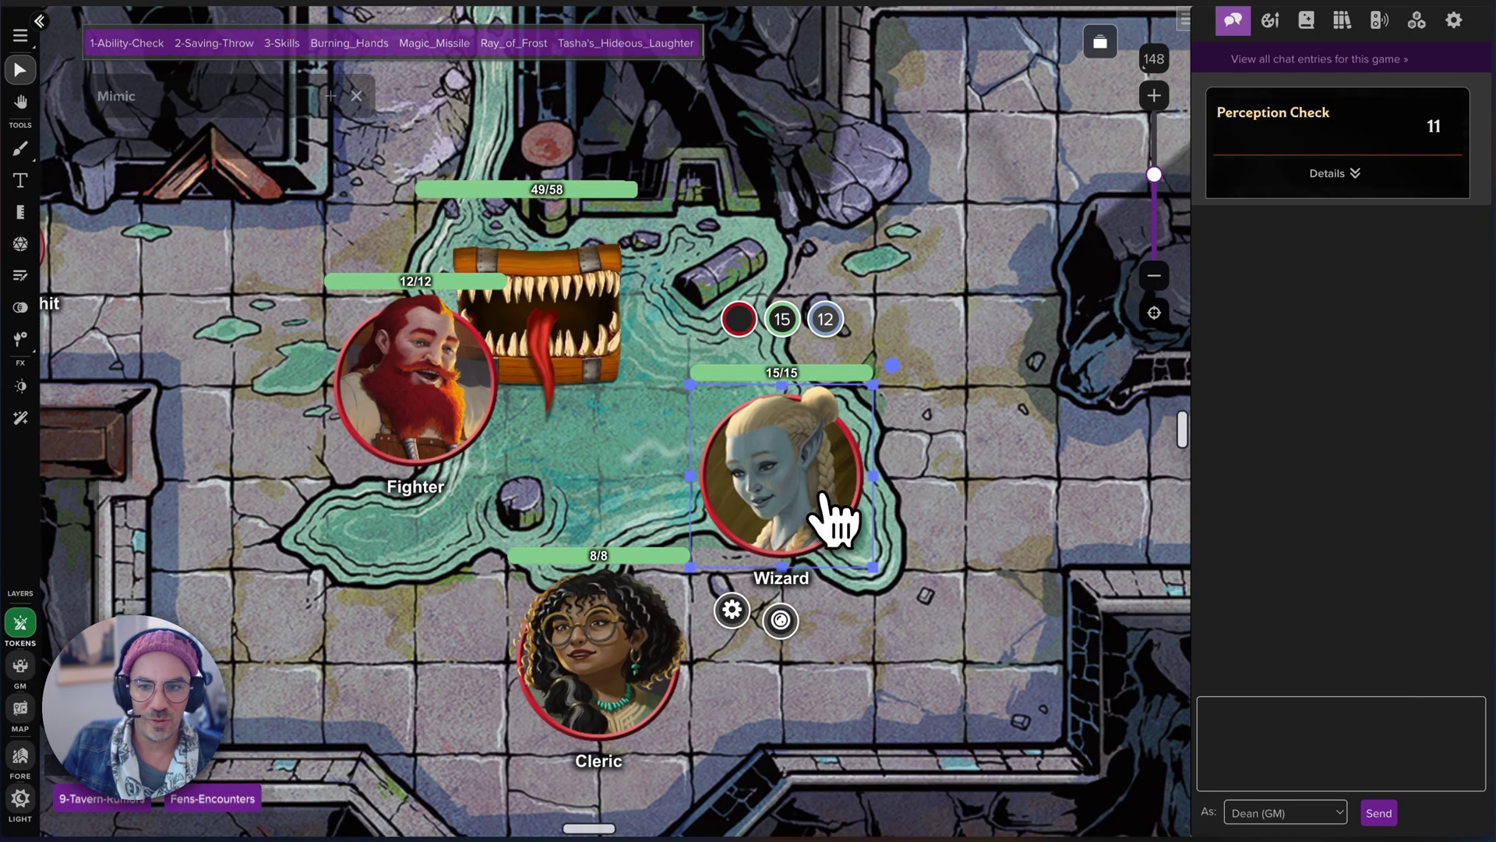
pyautogui.click(511, 44)
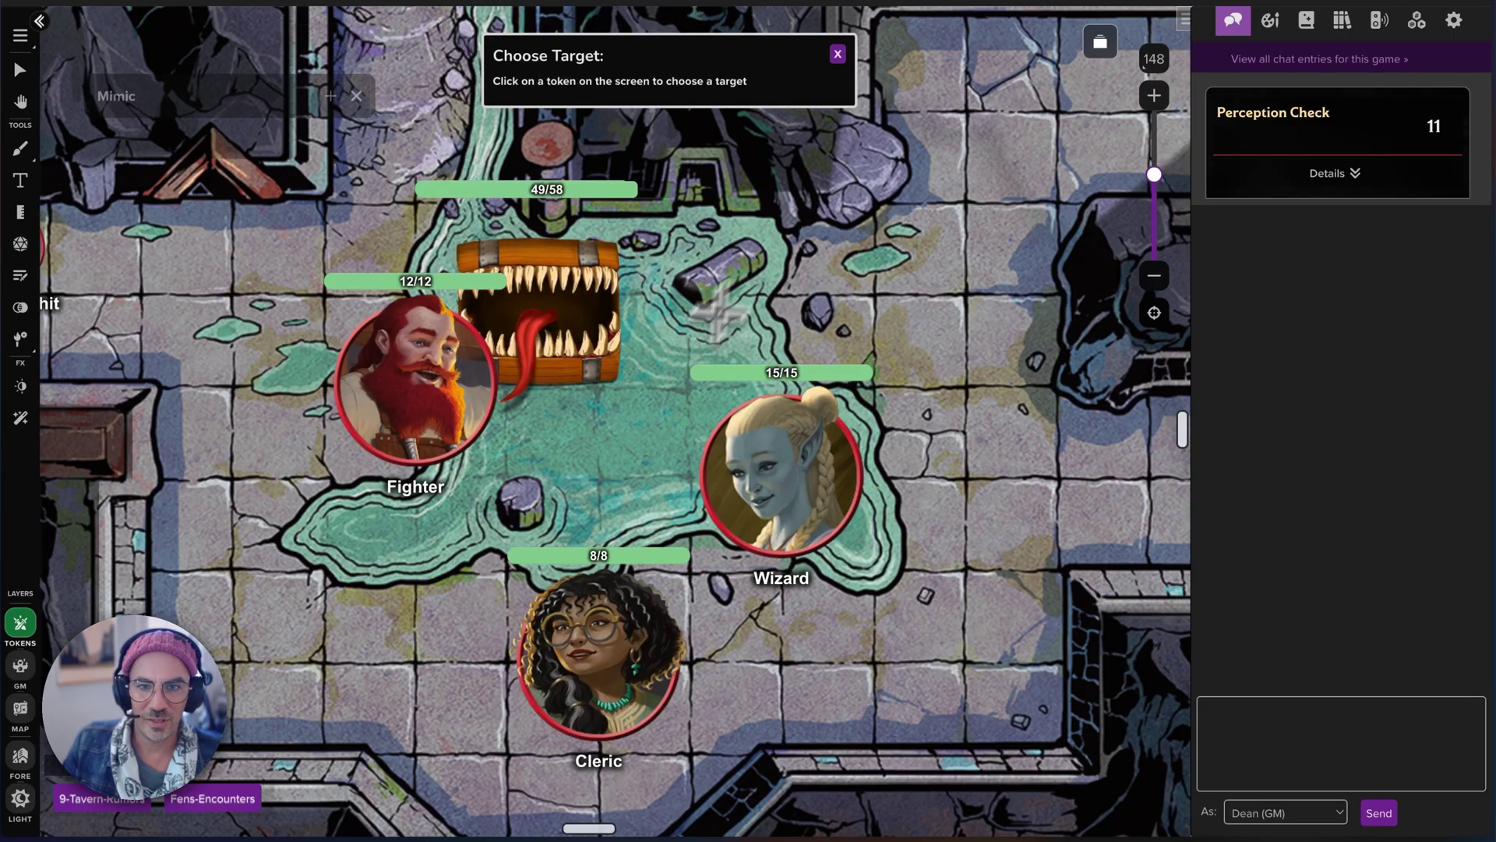
pyautogui.click(546, 312)
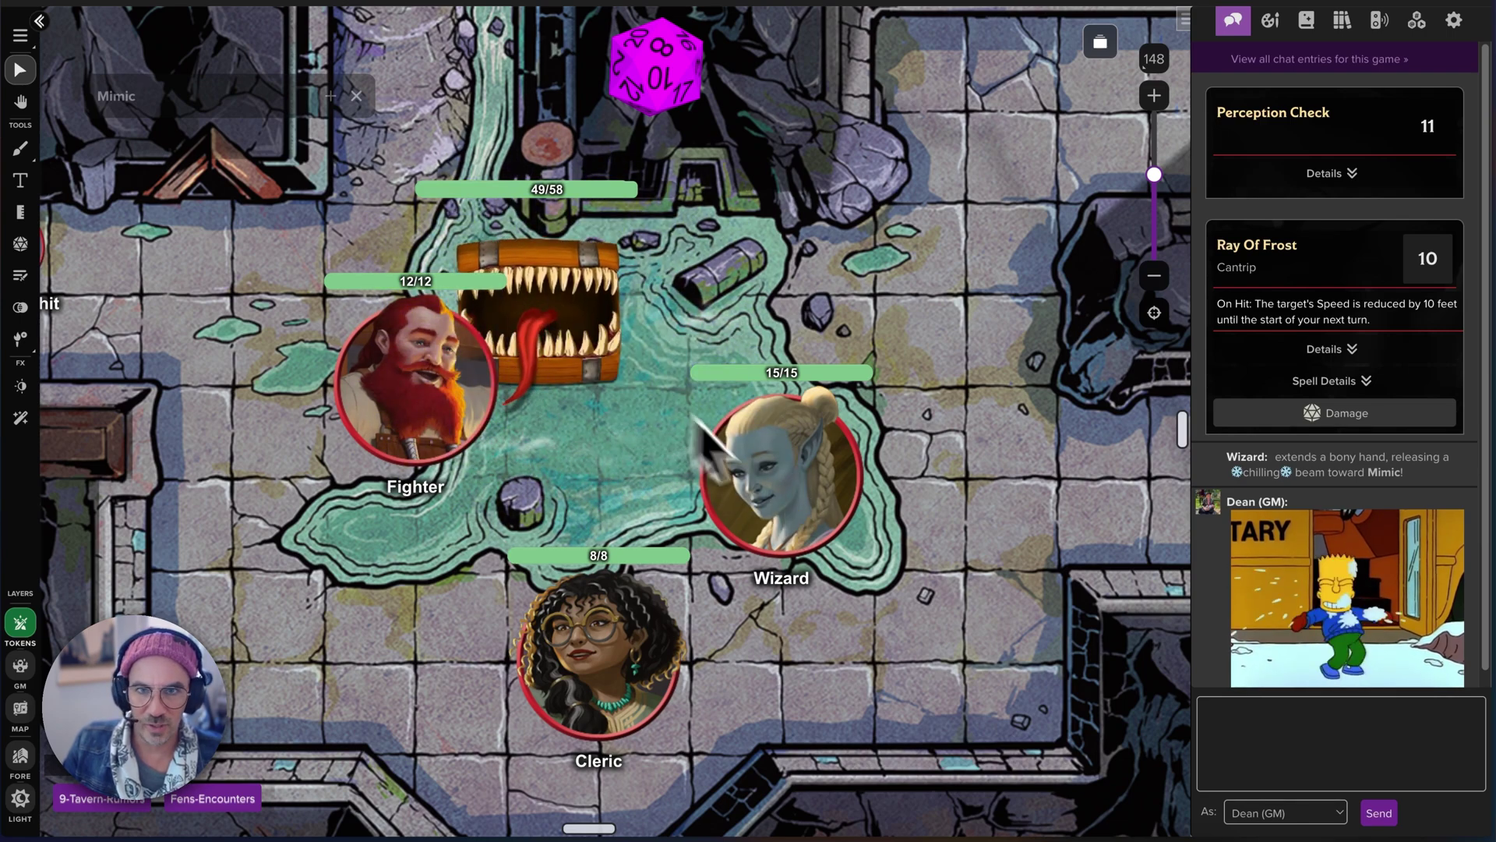
pyautogui.click(809, 510)
pyautogui.click(502, 43)
pyautogui.click(546, 281)
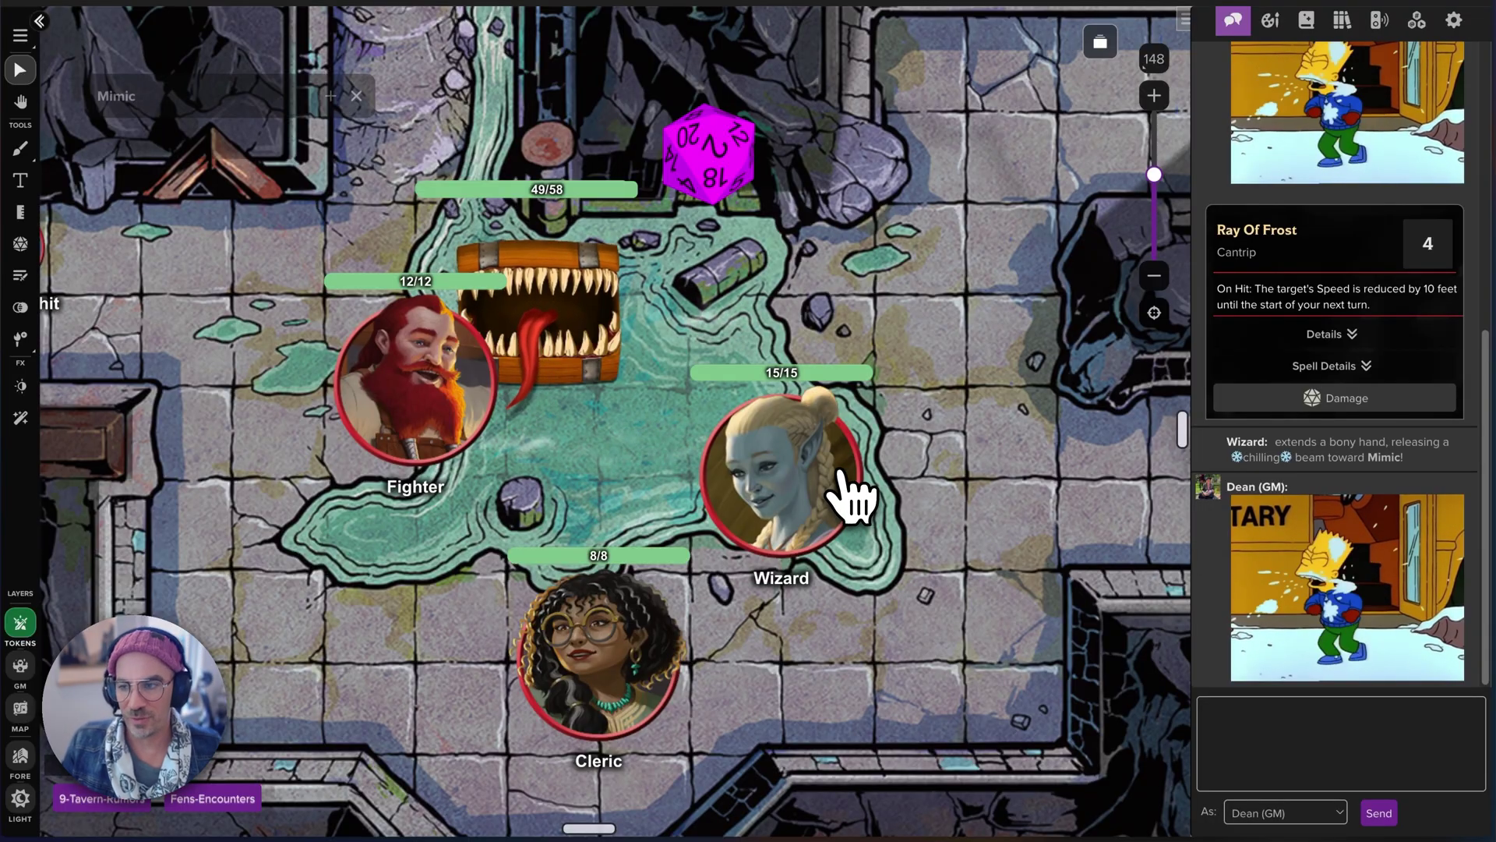
pyautogui.click(466, 434)
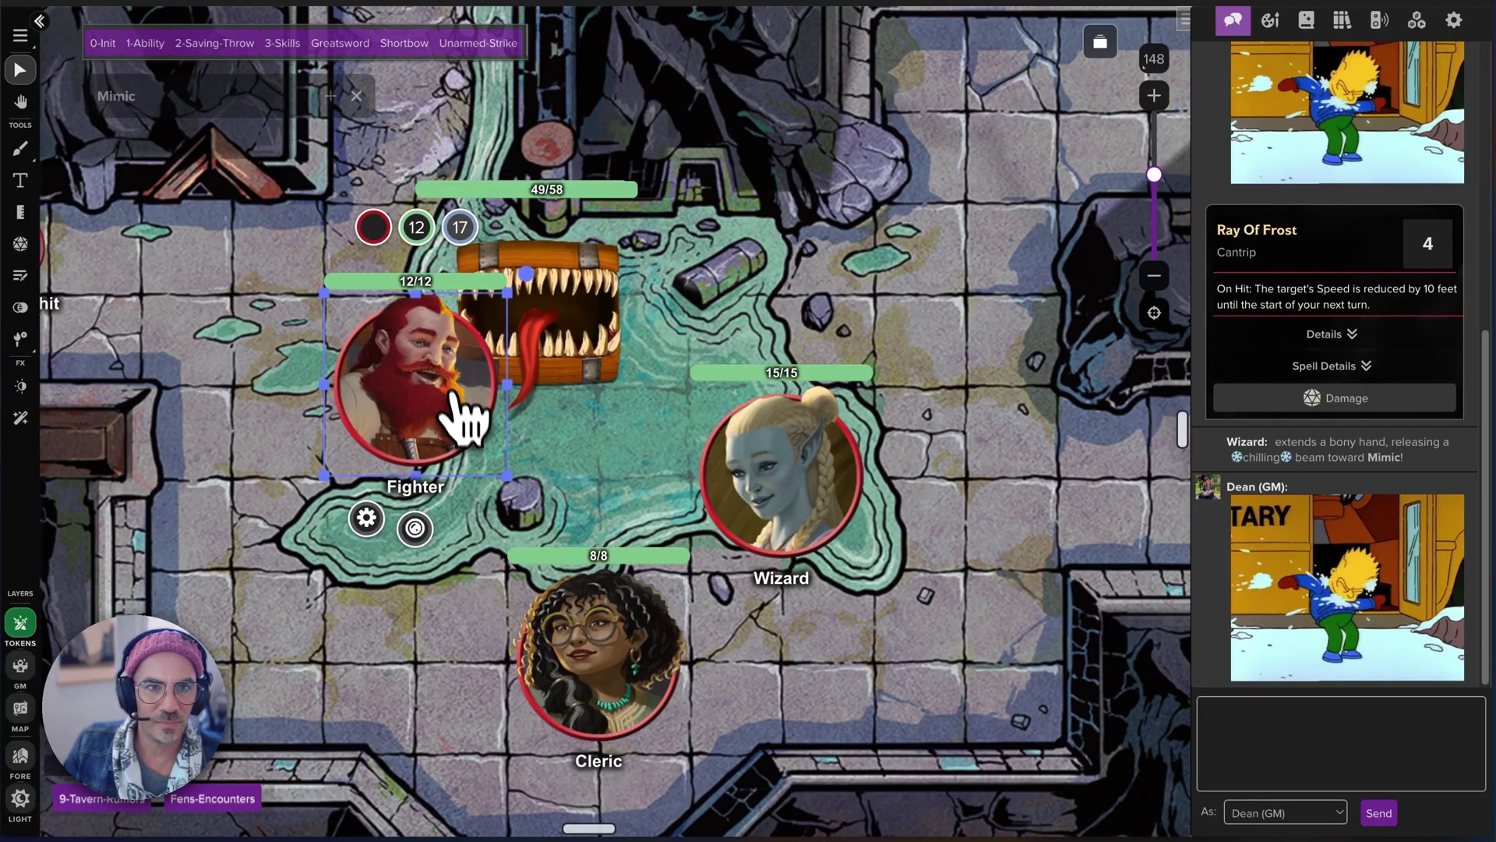
# Step: Hit the Mimic with the Greatsword for 22, roll 11 slashing damage, and drop its HP to 38
pyautogui.click(341, 45)
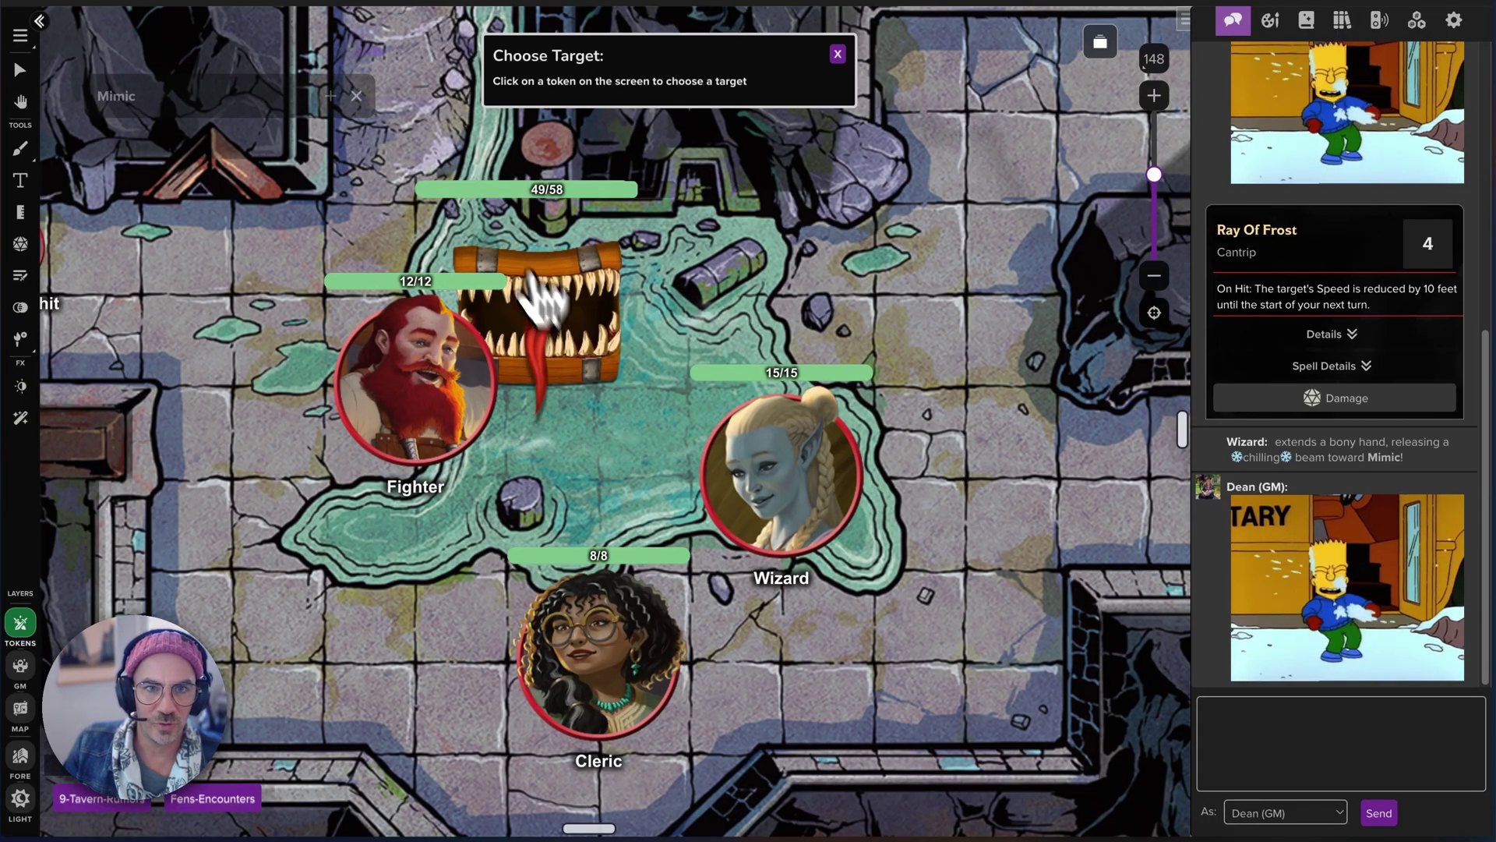
pyautogui.click(534, 310)
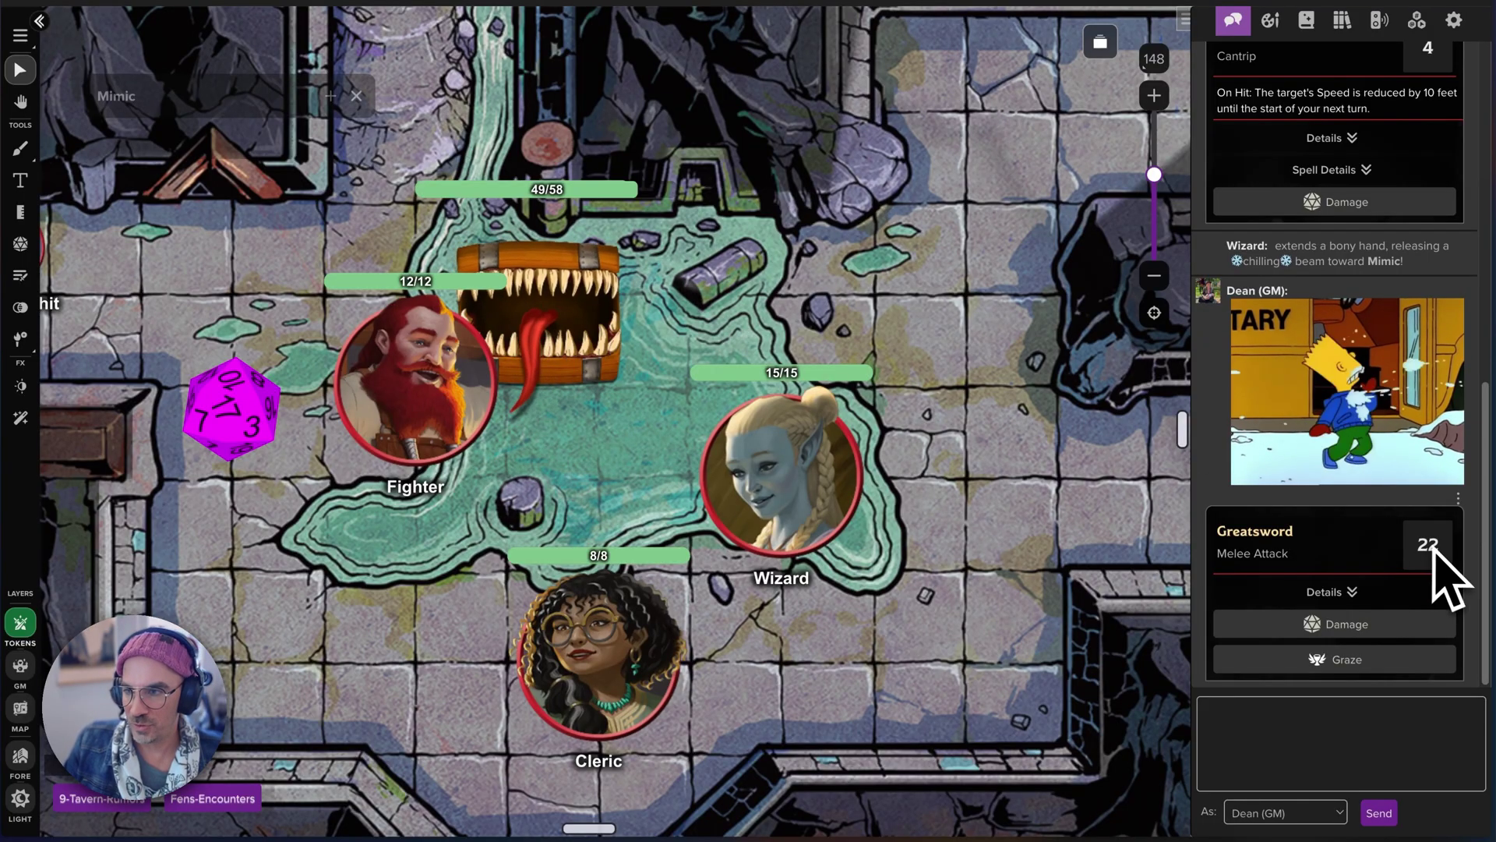
pyautogui.click(604, 363)
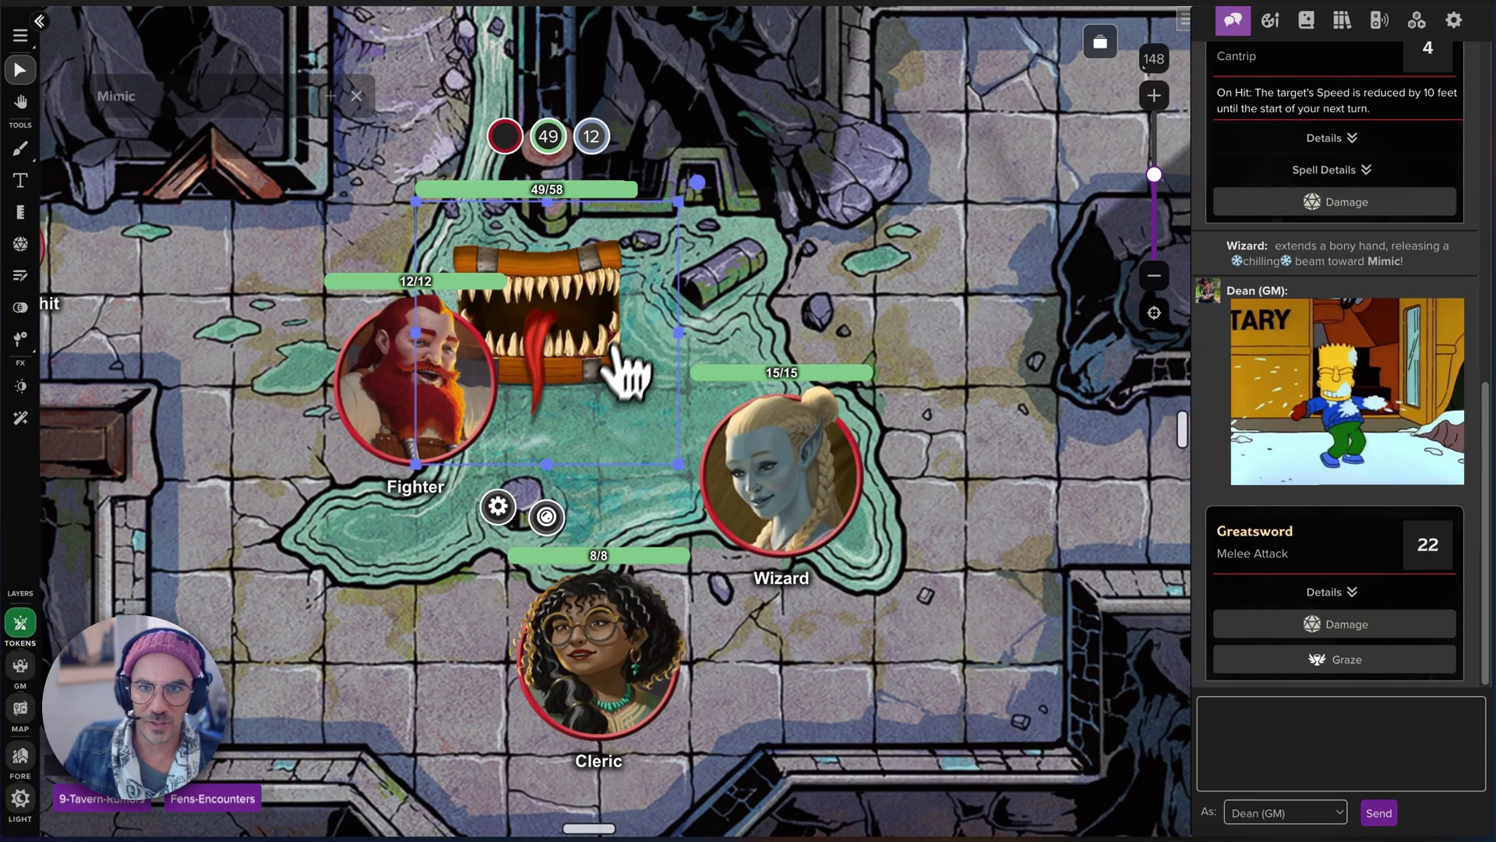
pyautogui.click(1315, 629)
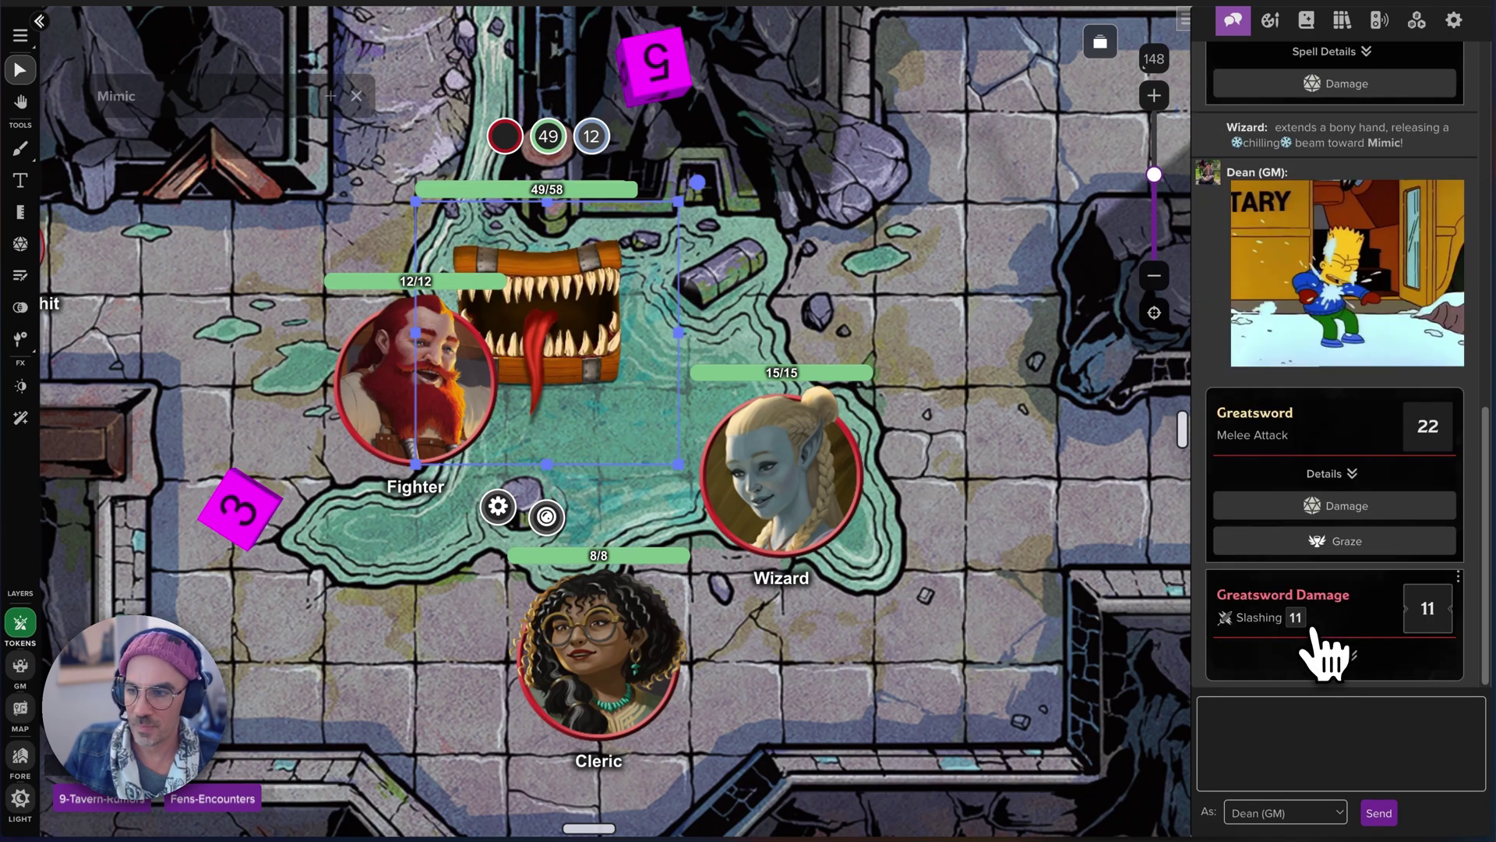
pyautogui.click(550, 137)
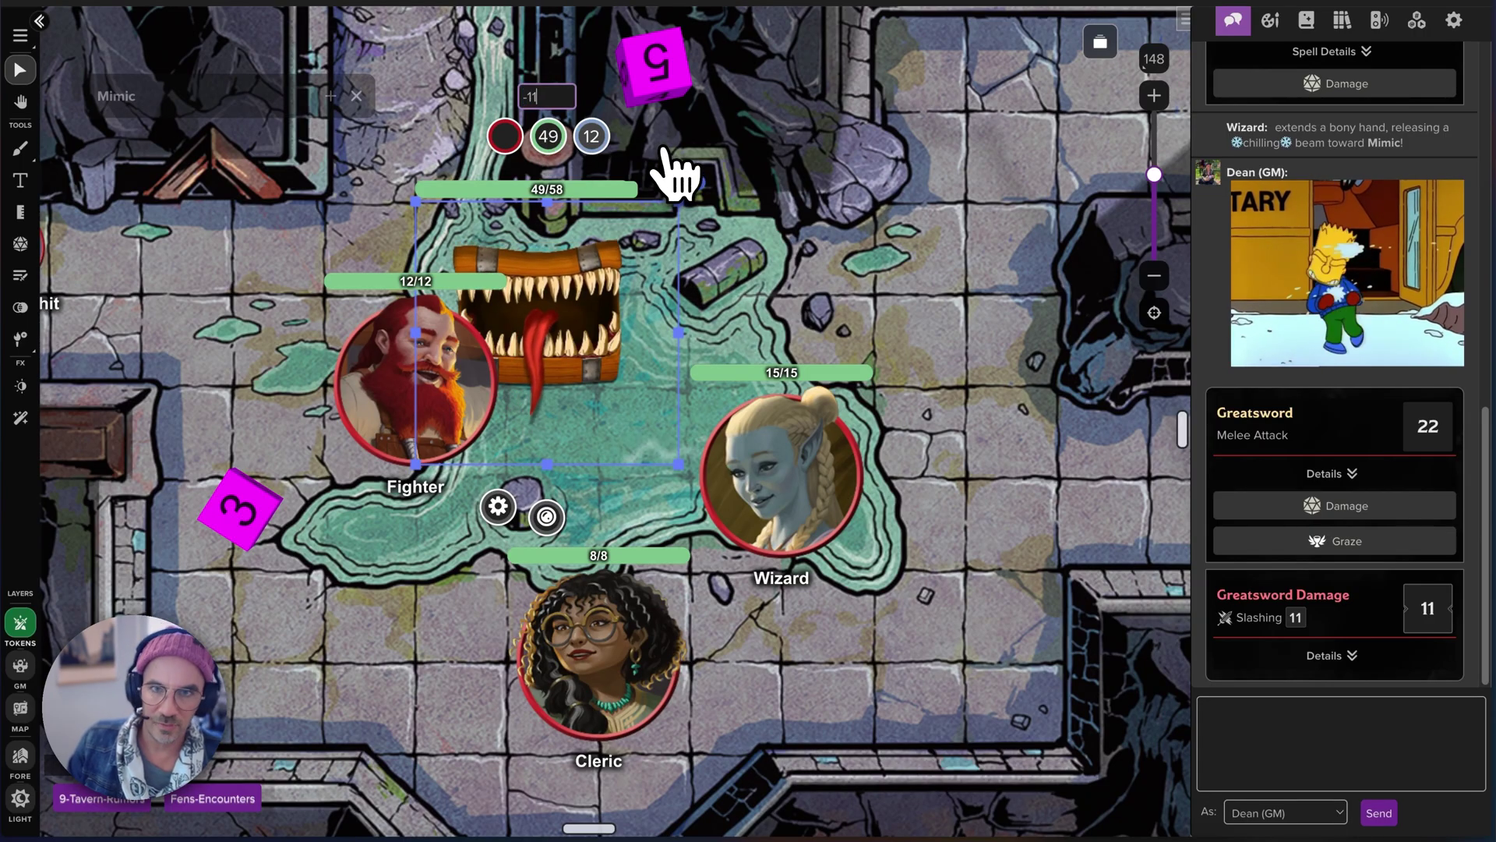
pyautogui.click(896, 343)
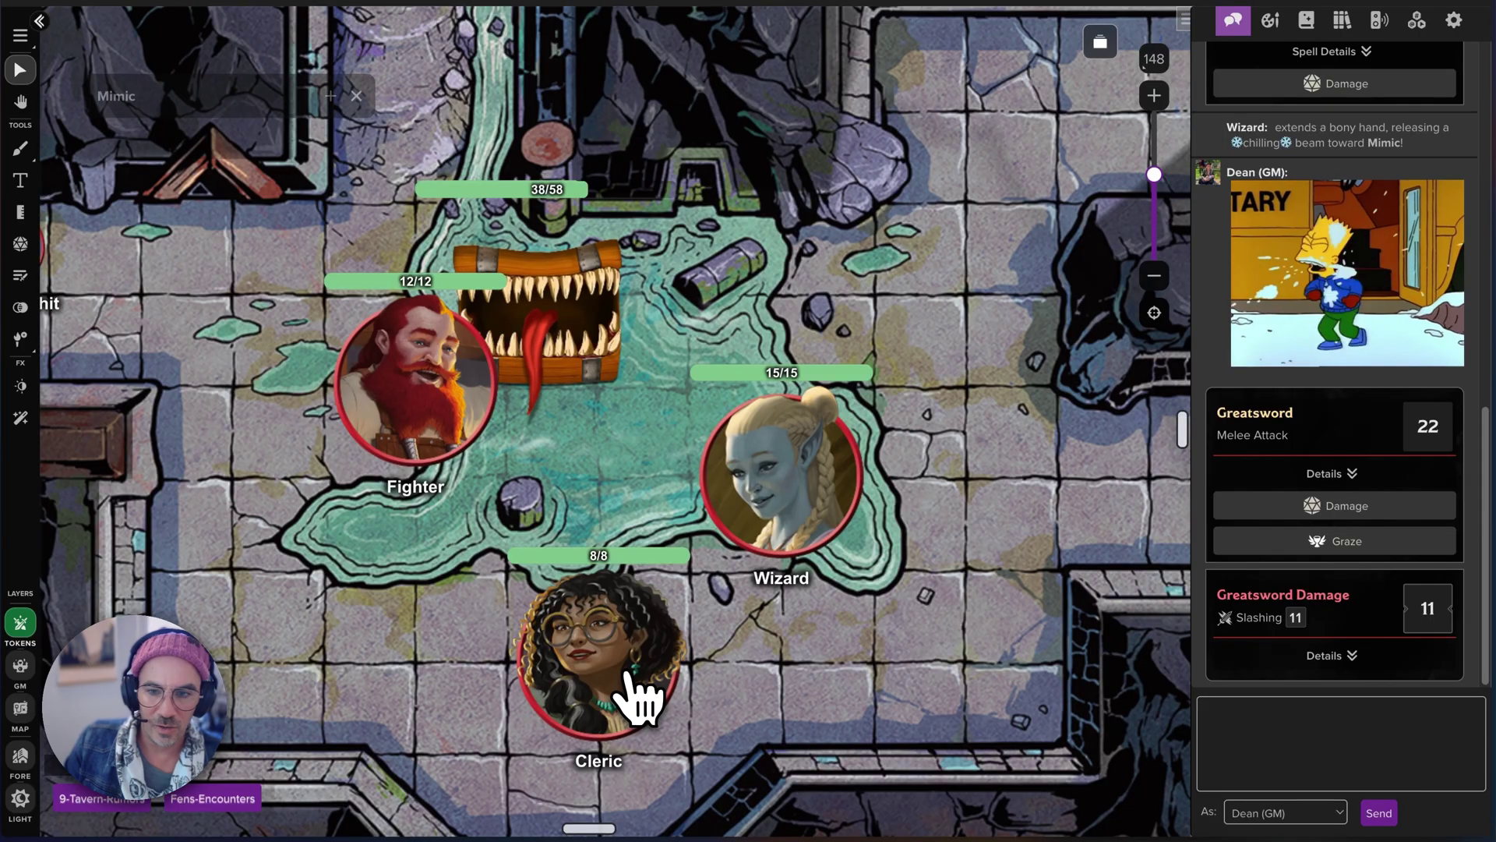
# Step: Move the Cleric beside the Fighter and set the Fighter's hit points to 5/12
pyautogui.moveTo(637, 694); pyautogui.dragTo(543, 607)
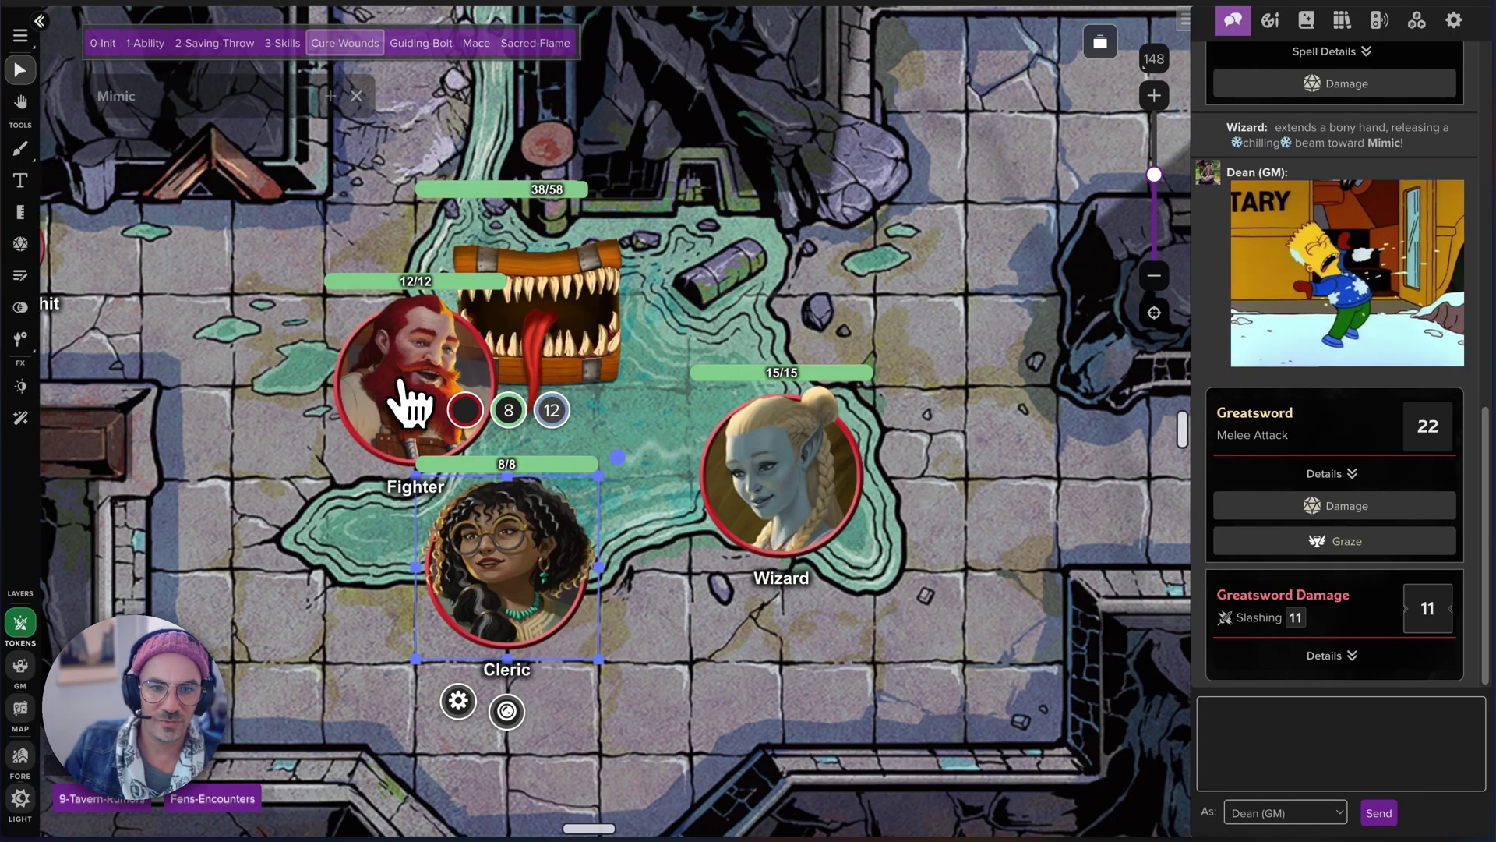
pyautogui.click(429, 354)
pyautogui.click(418, 231)
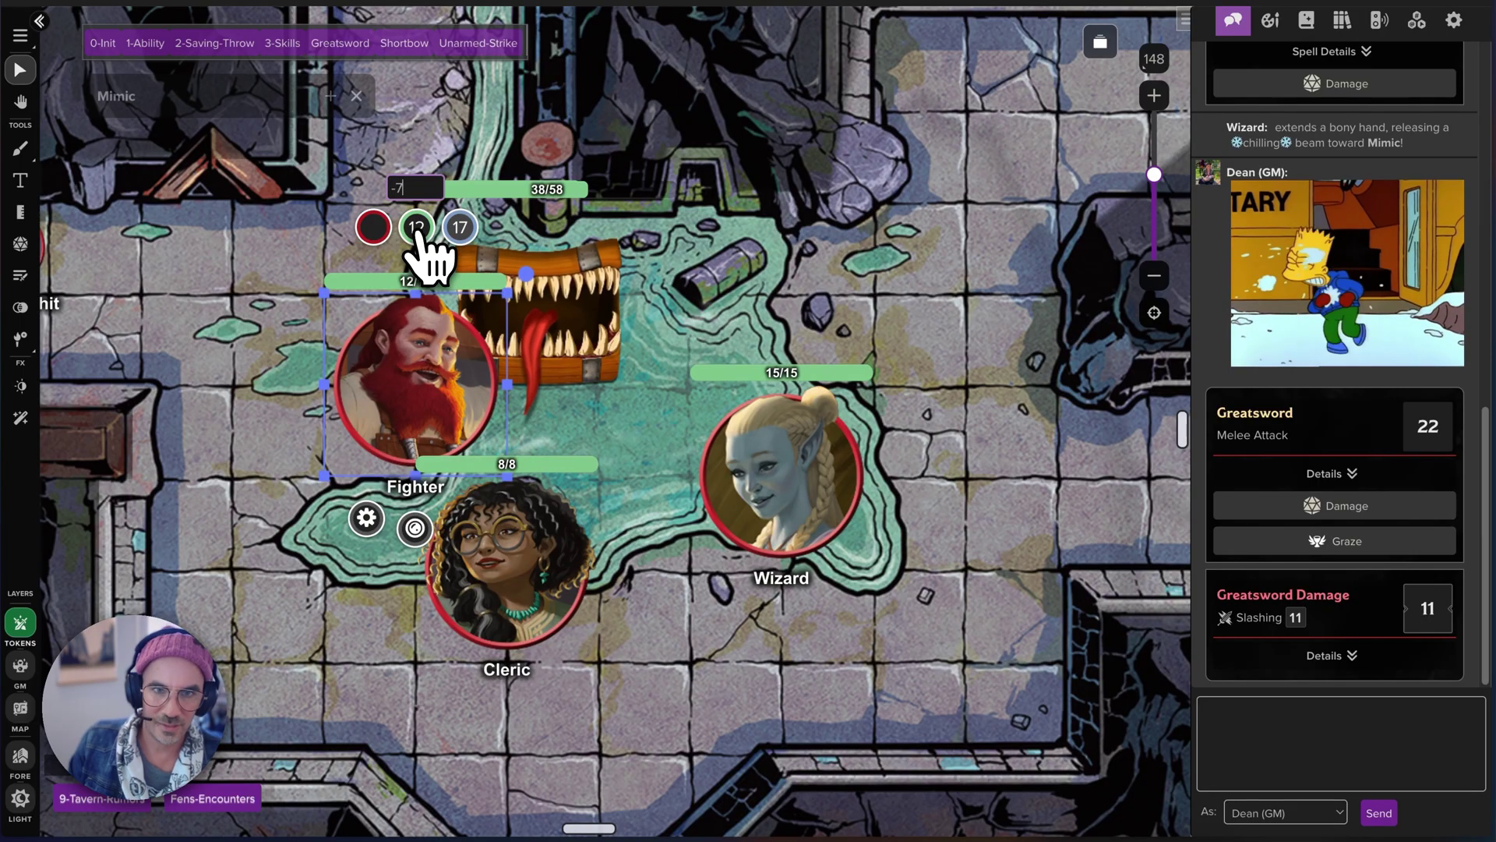
pyautogui.write('5')
pyautogui.click(300, 335)
# Step: Cast Cure Wounds at Third level from the Cleric on the Fighter, rolling 8
pyautogui.click(545, 581)
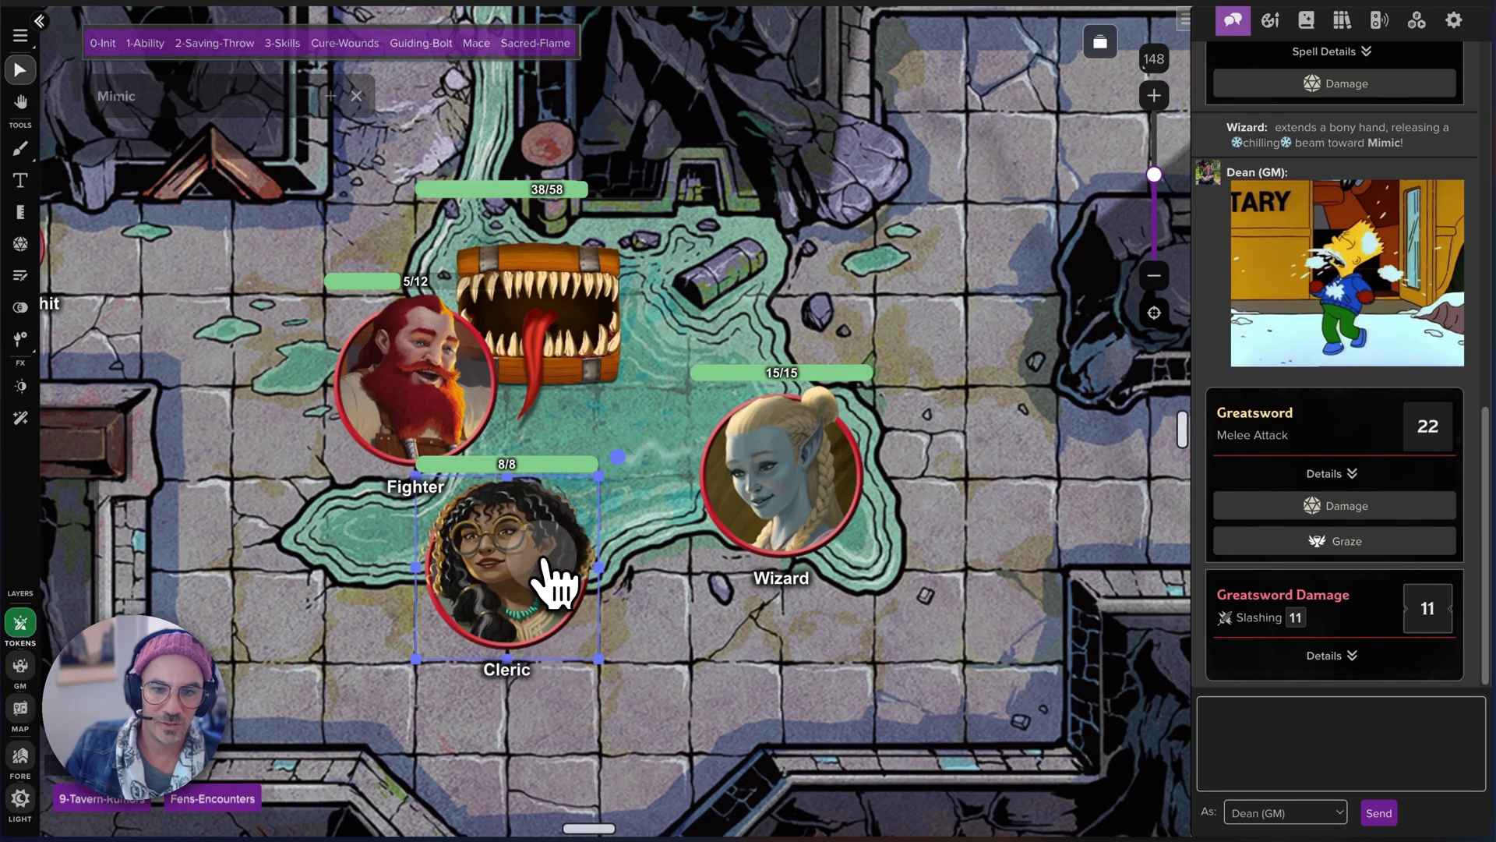
pyautogui.click(343, 45)
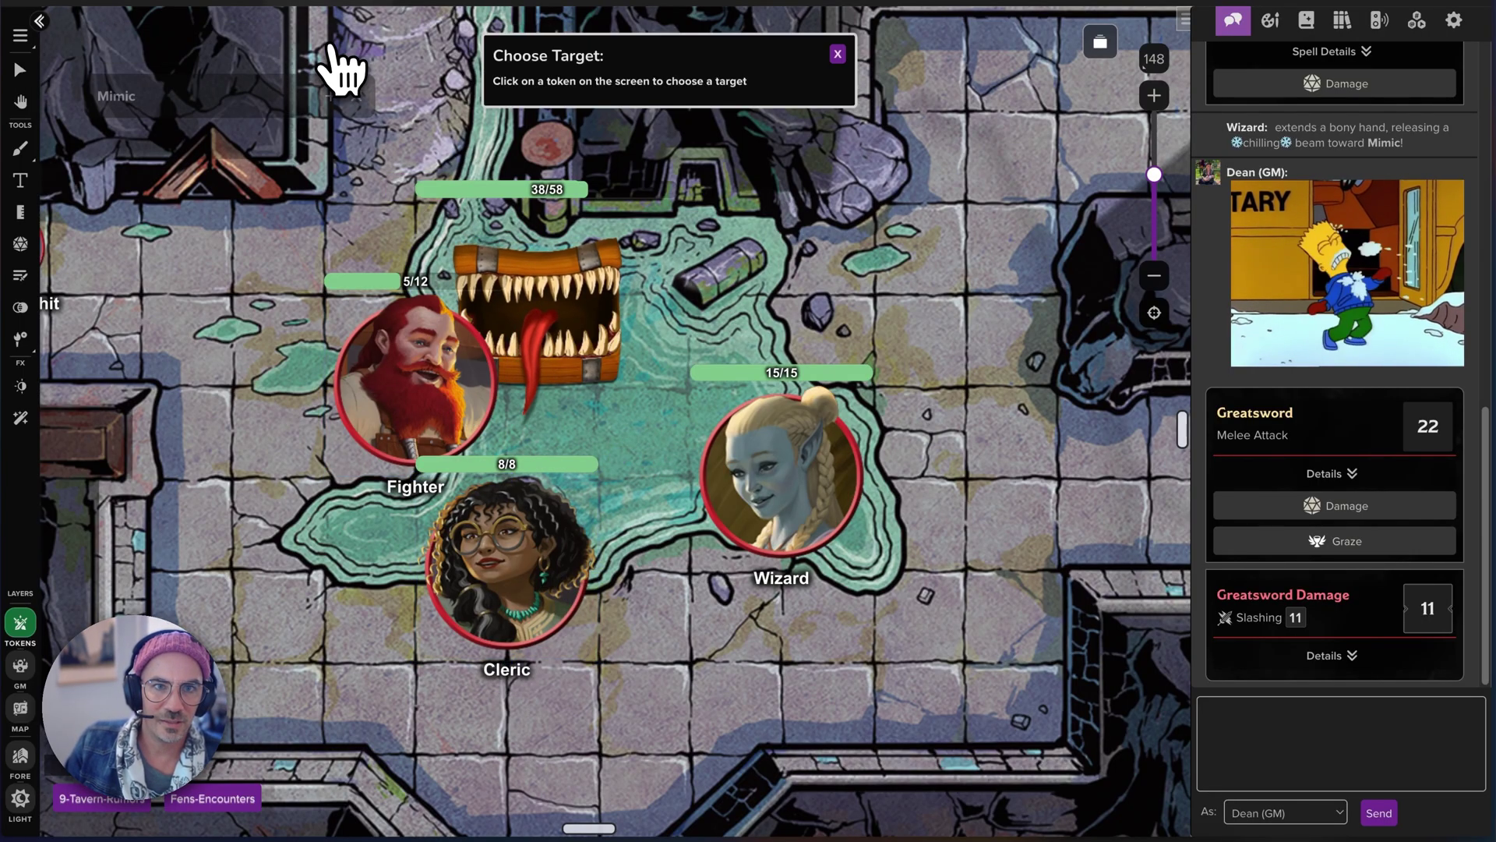
pyautogui.click(417, 382)
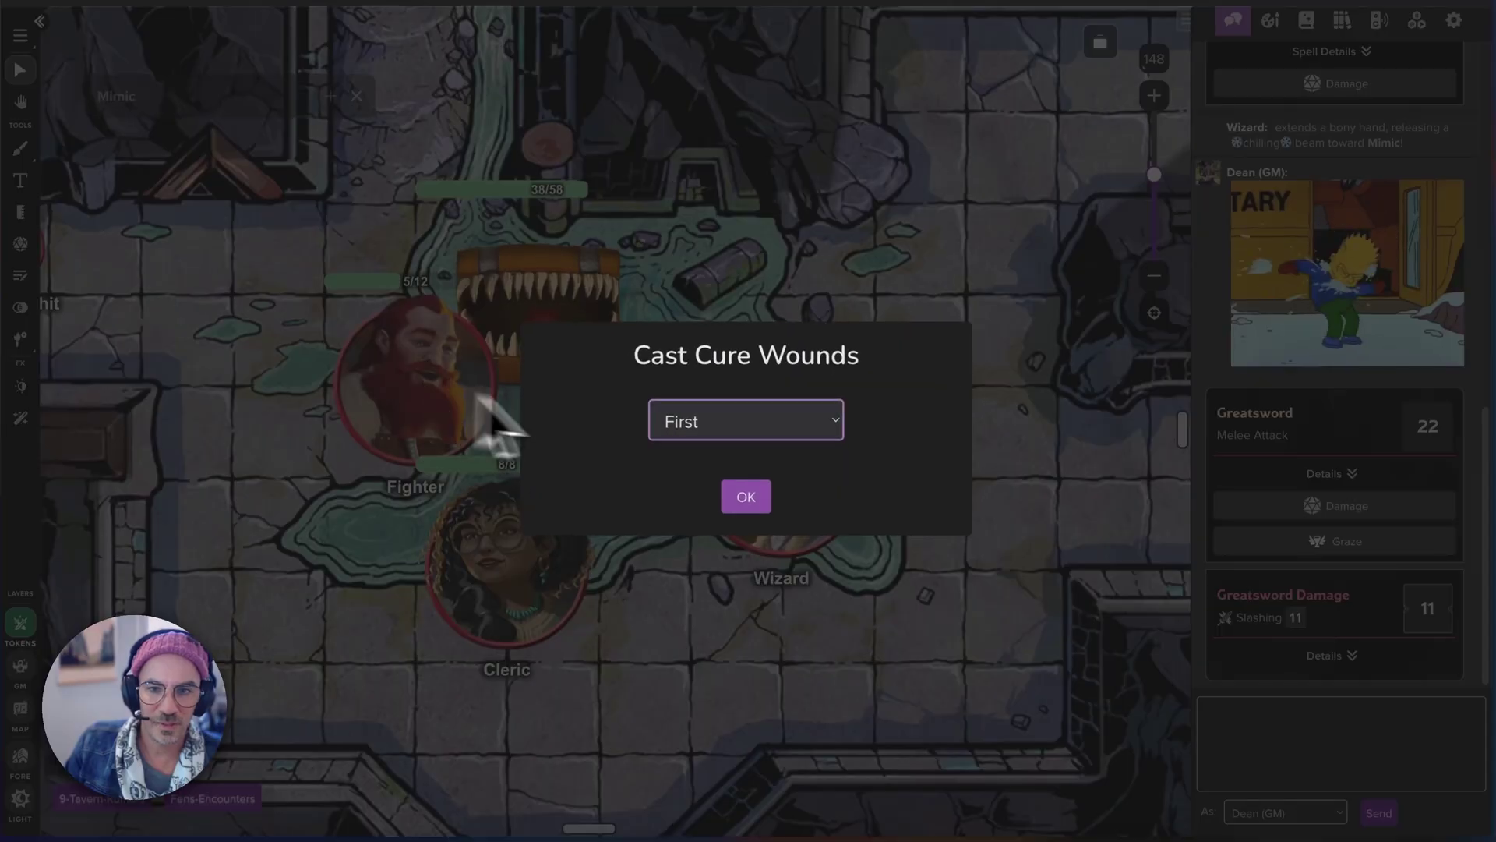
pyautogui.click(775, 422)
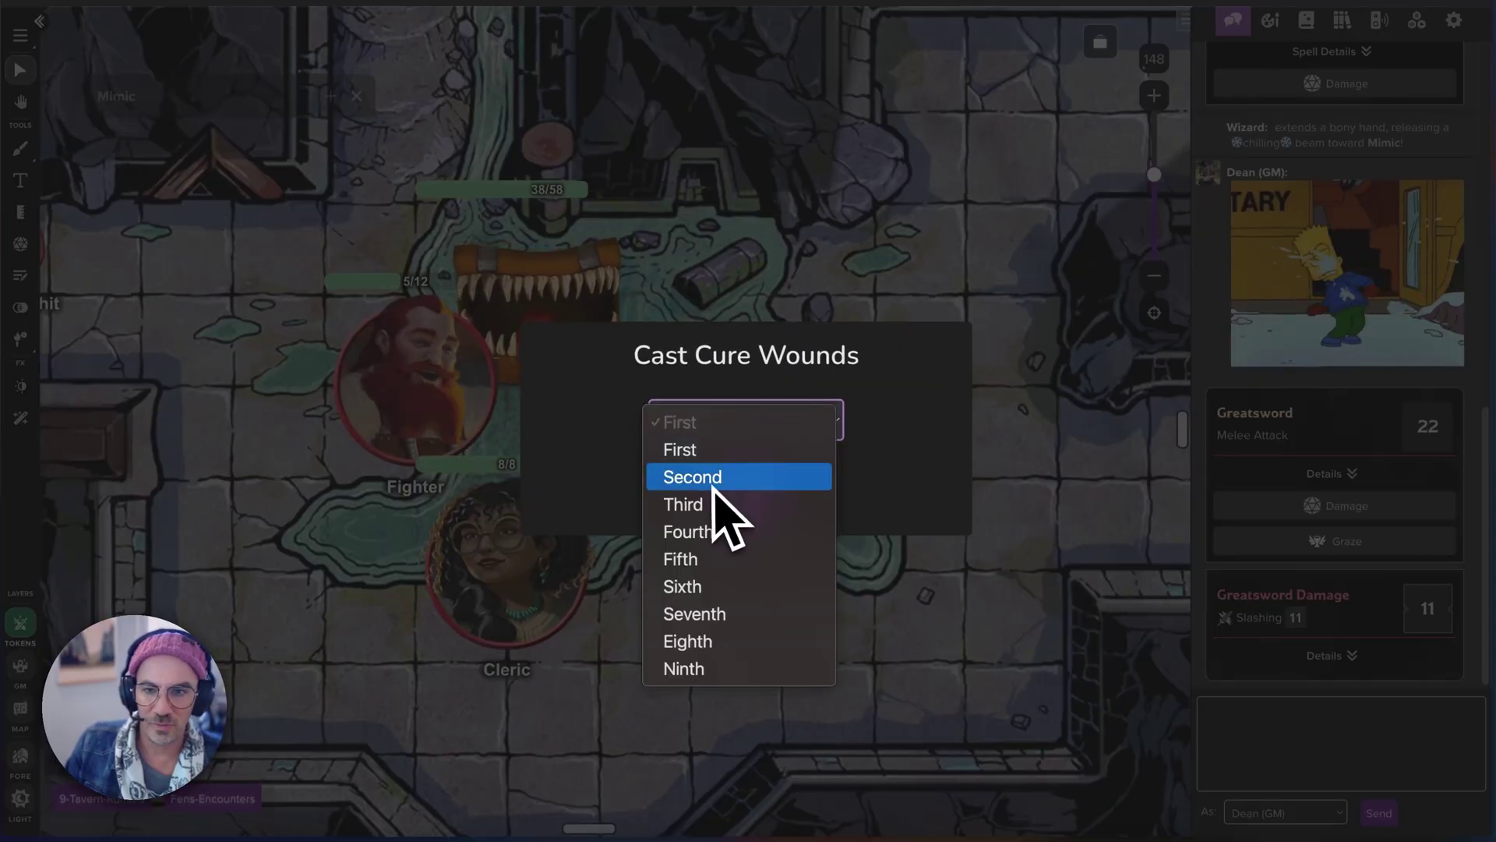
pyautogui.click(672, 426)
pyautogui.click(751, 502)
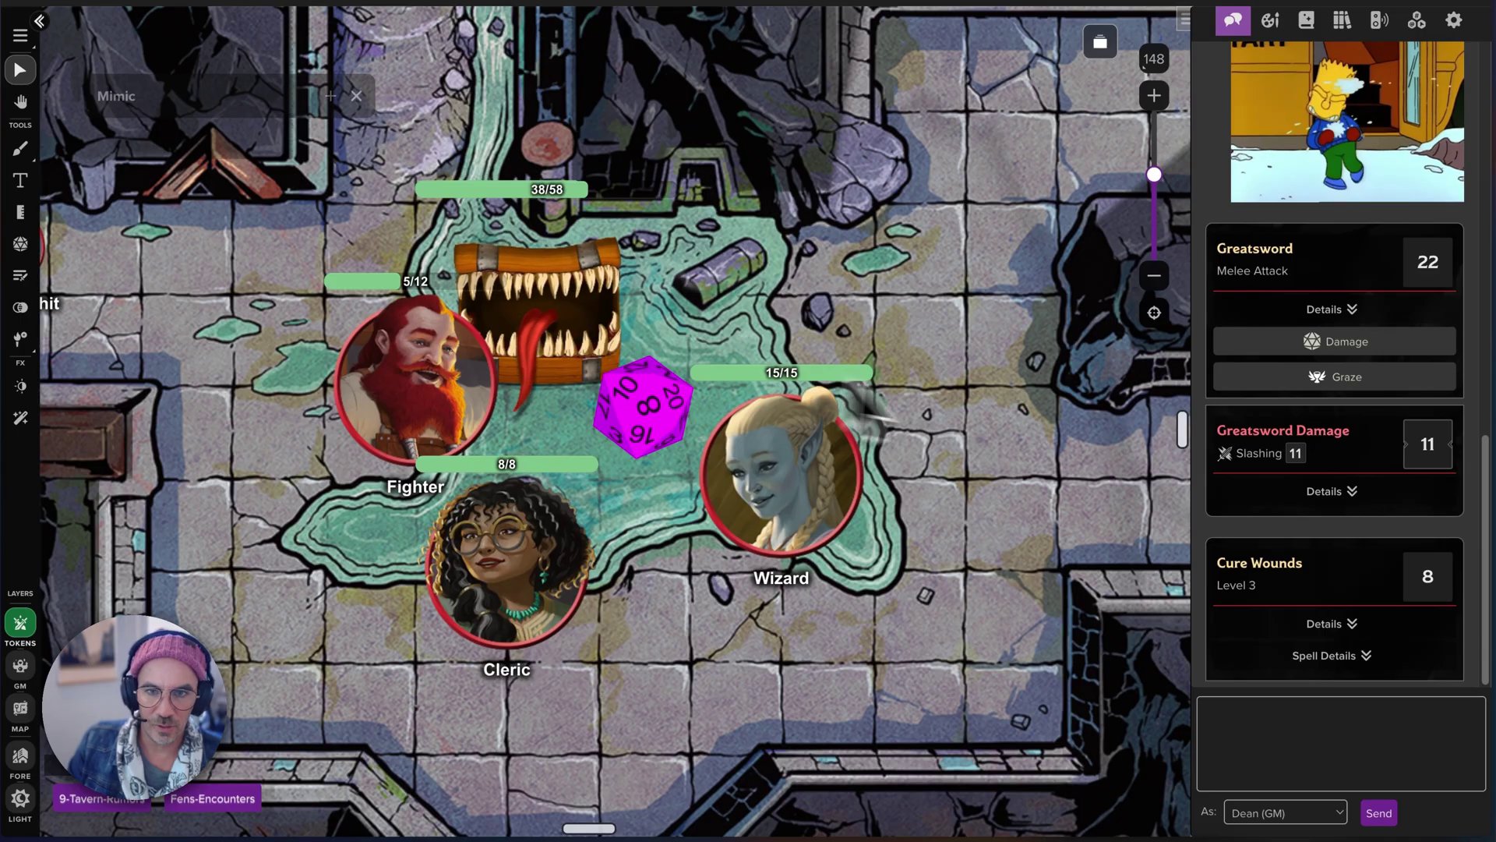
# Step: Open the Wizard's character sheet and bring up the Sleep spell's edit dialog
pyautogui.click(783, 506)
pyautogui.doubleClick(783, 503)
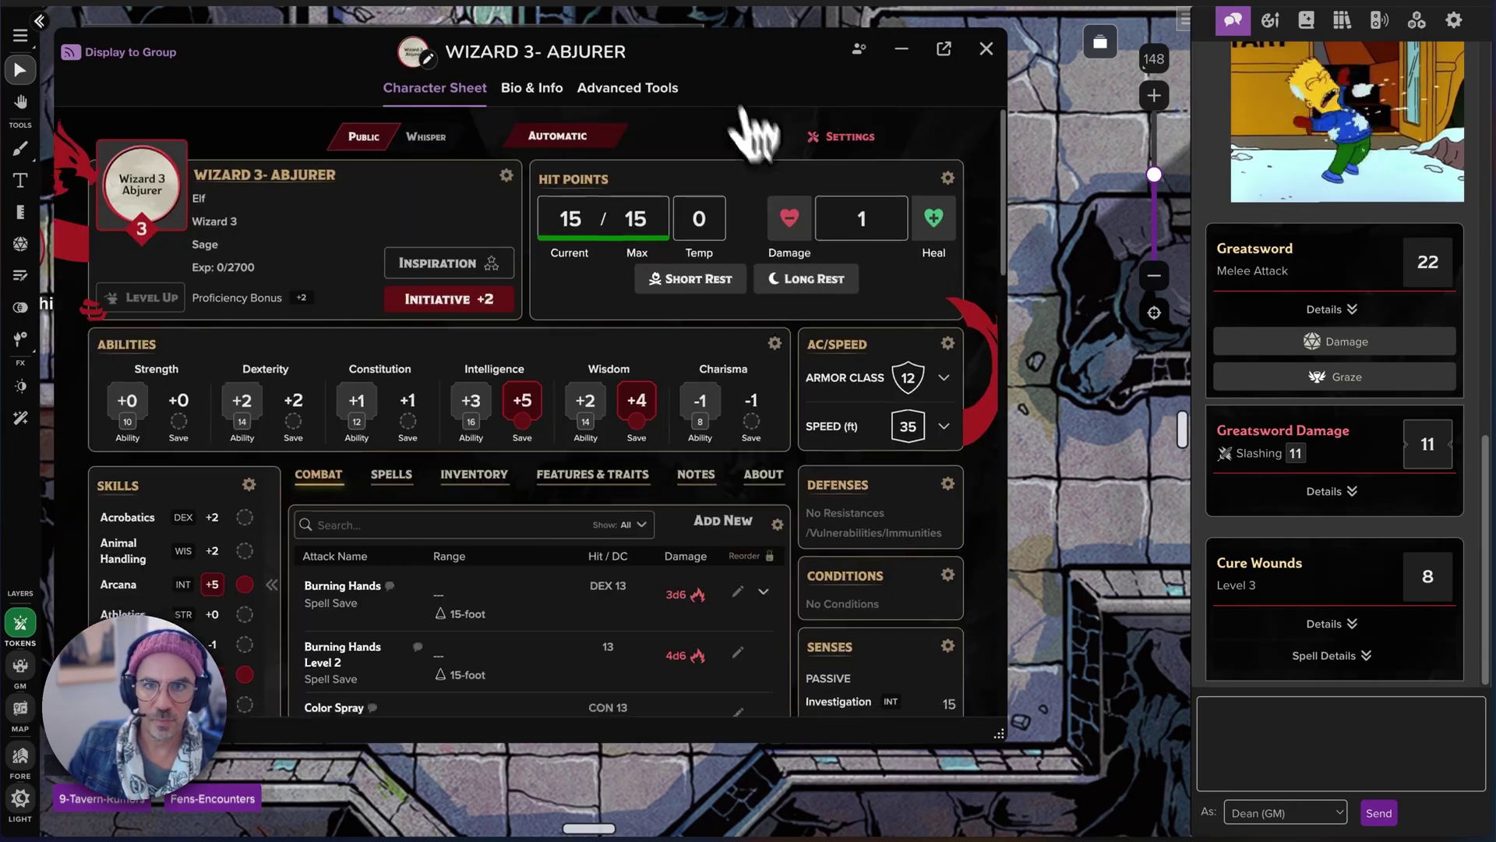
pyautogui.moveTo(717, 68); pyautogui.dragTo(828, 70)
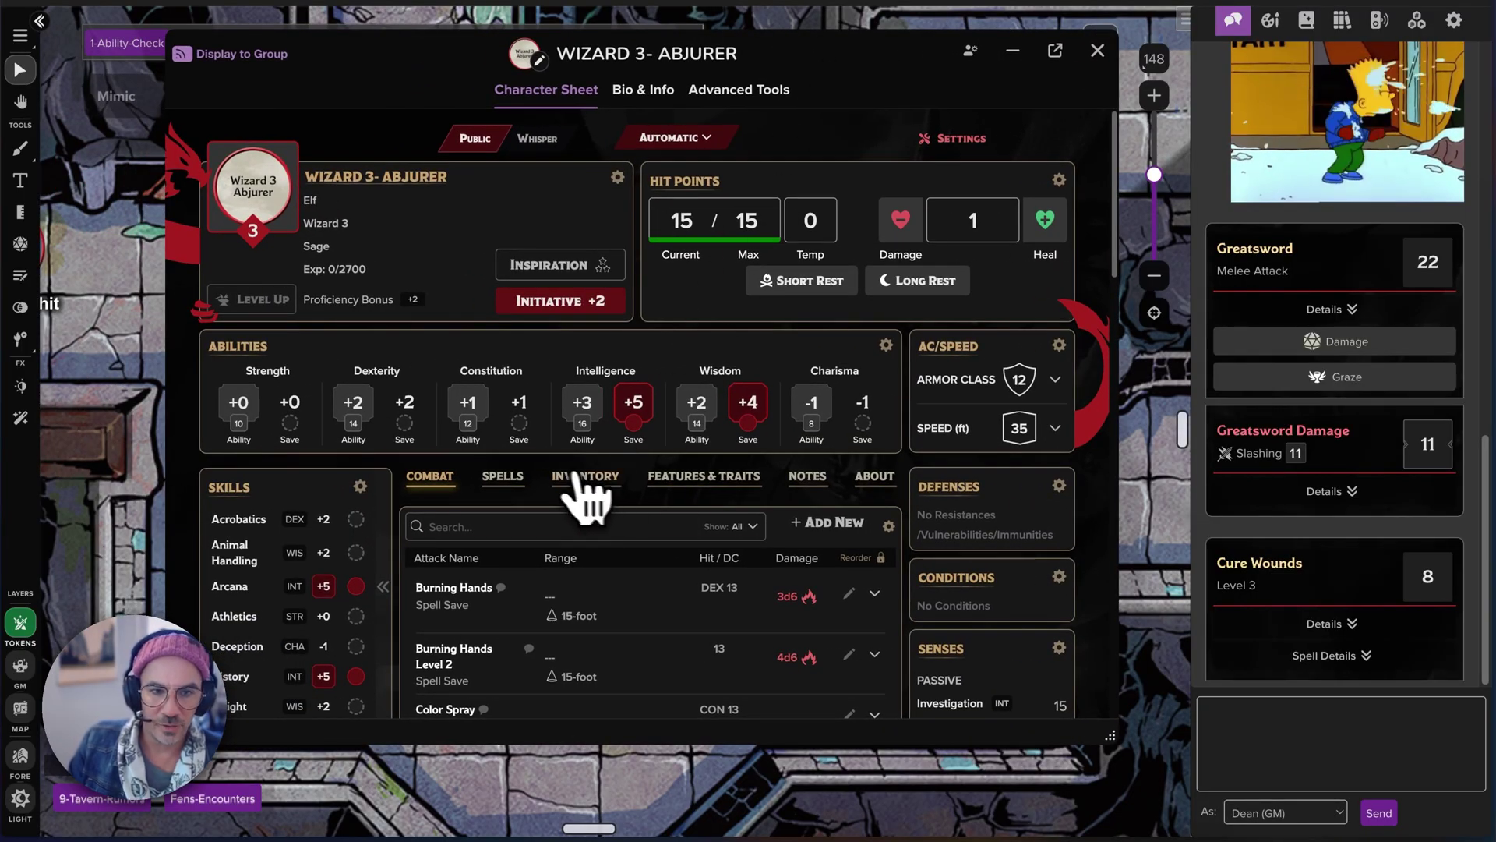
pyautogui.scroll(-5, 633, 612)
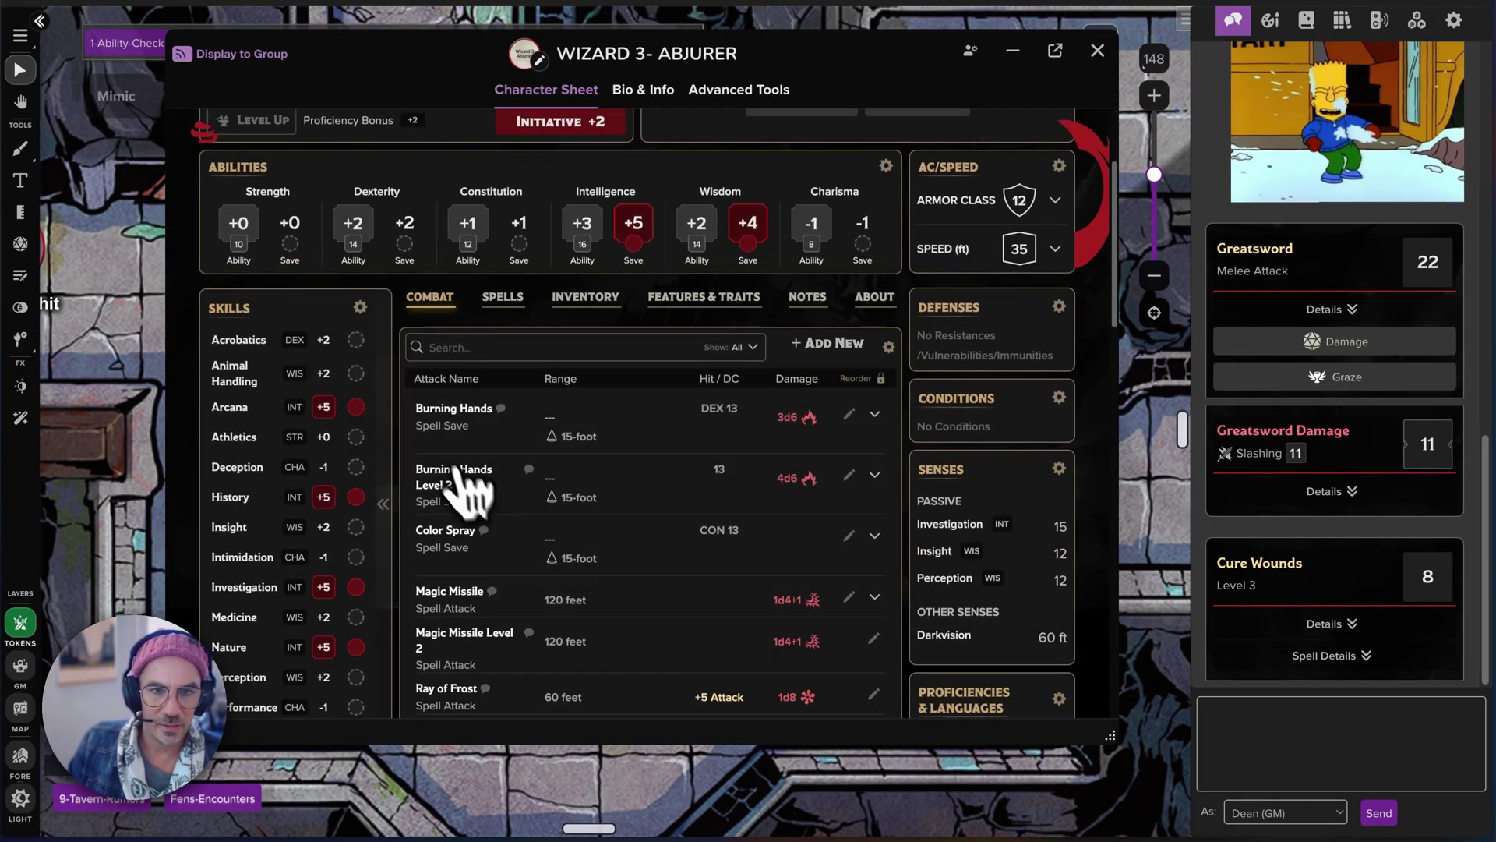
pyautogui.scroll(-4, 630, 483)
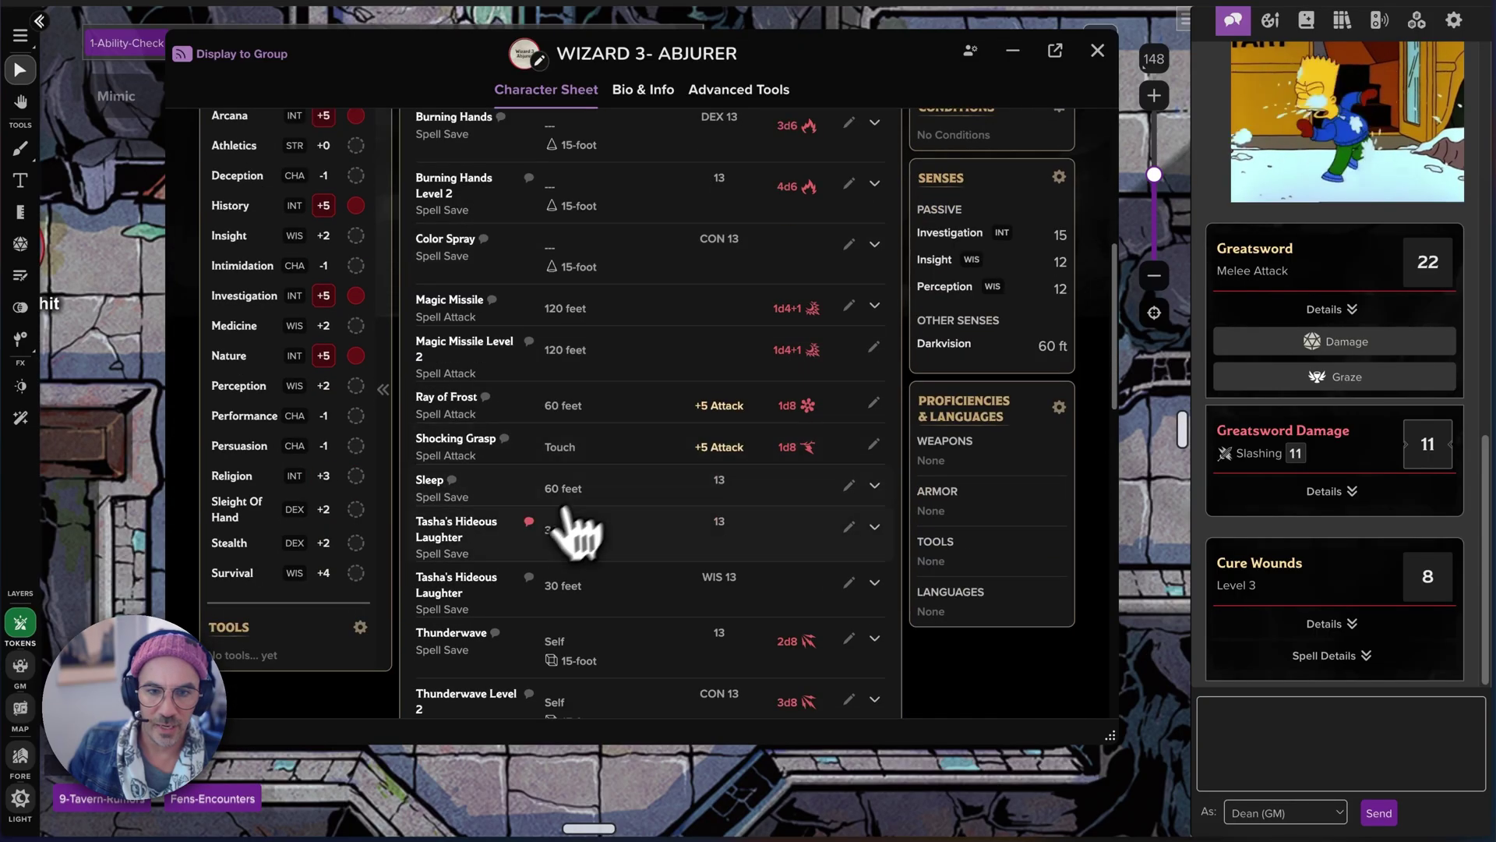
pyautogui.click(850, 486)
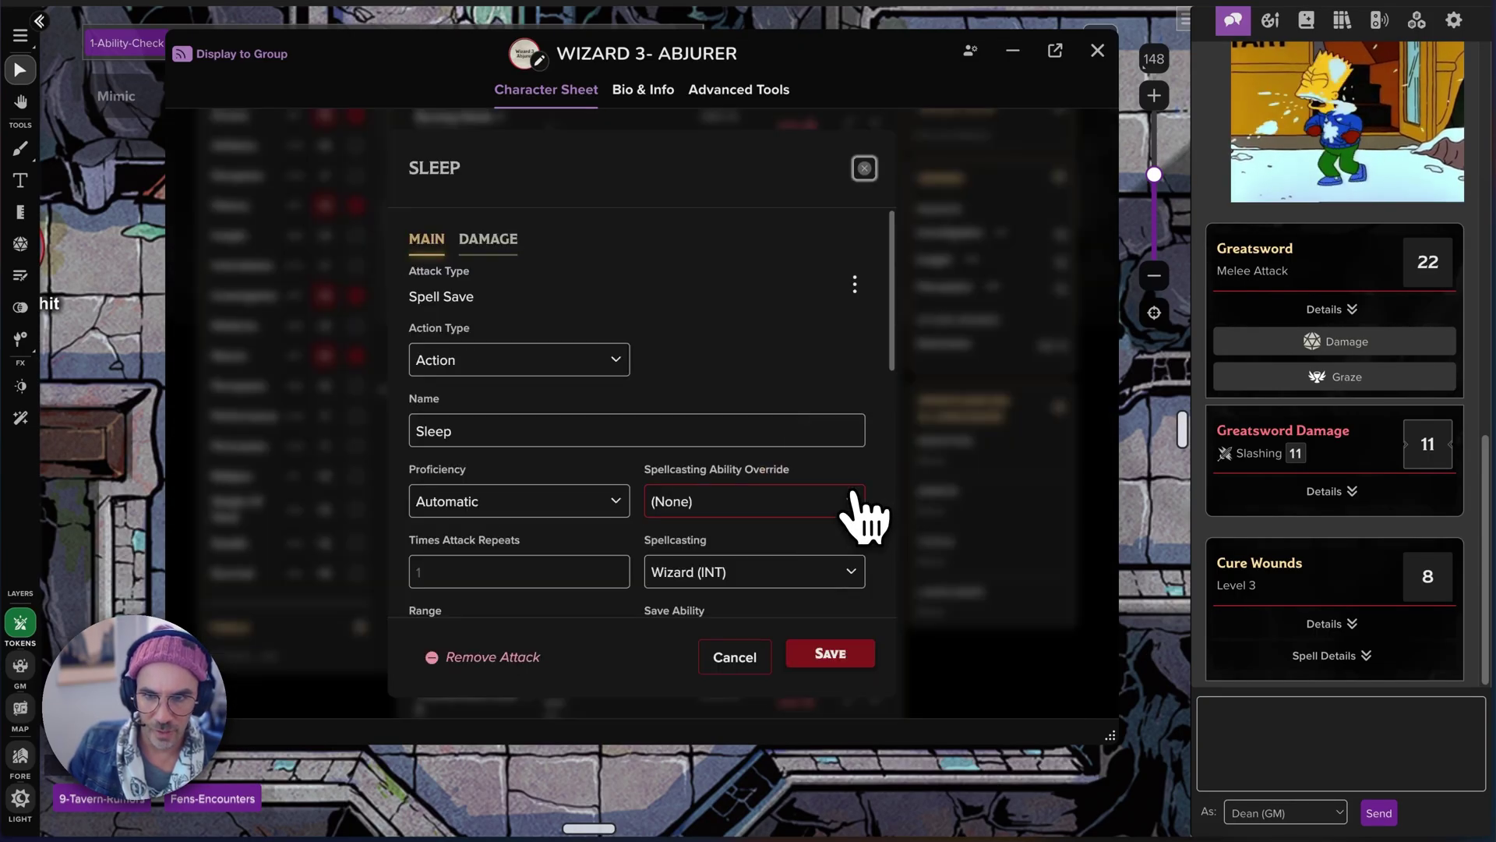
# Step: Add Sleep to the Wizard's token action bar, then close the dialog and minimize the sheet
pyautogui.click(855, 283)
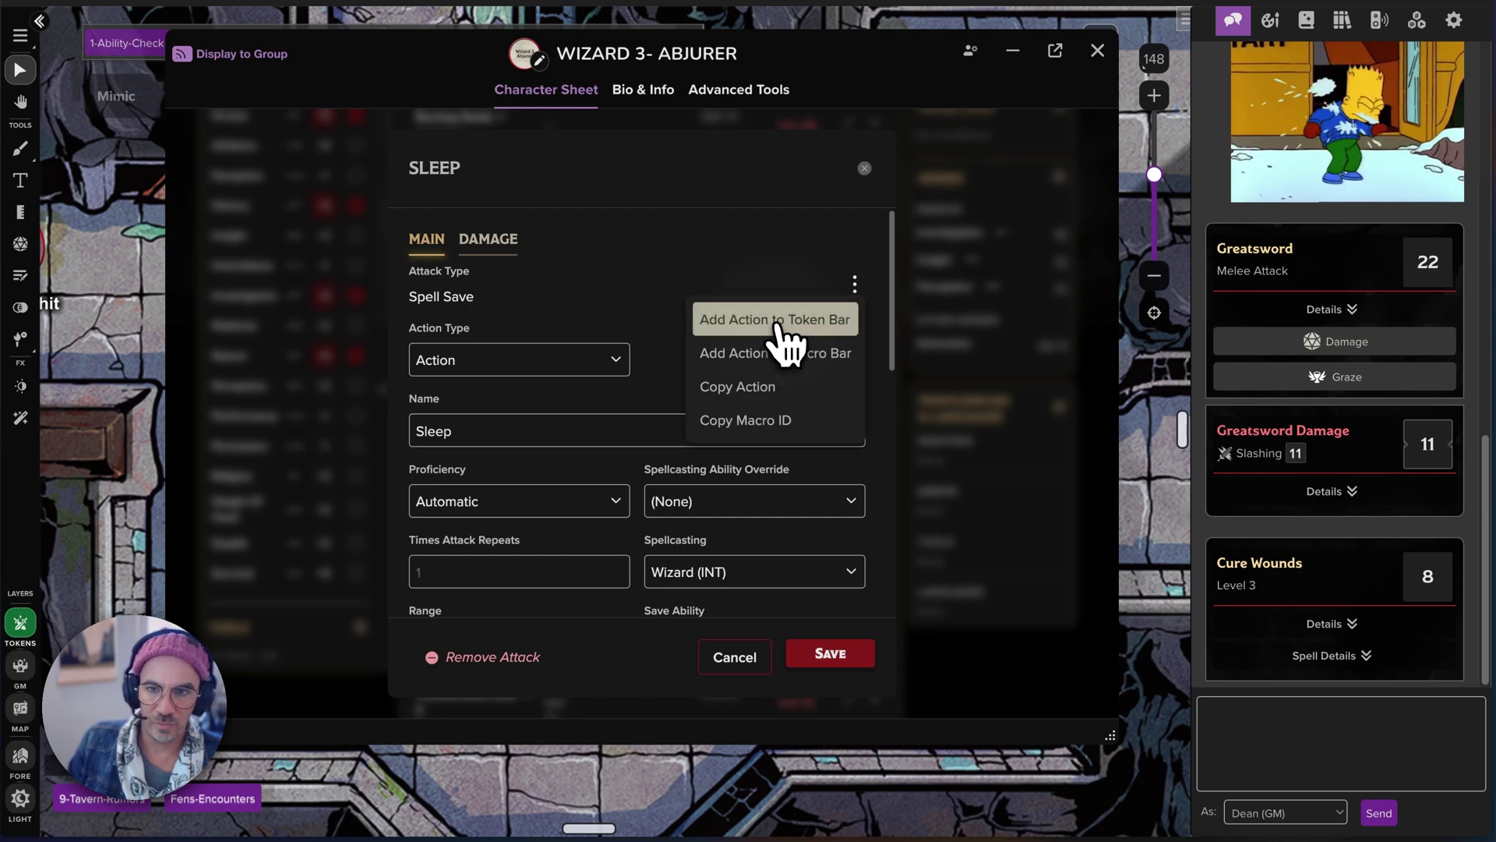
pyautogui.click(787, 339)
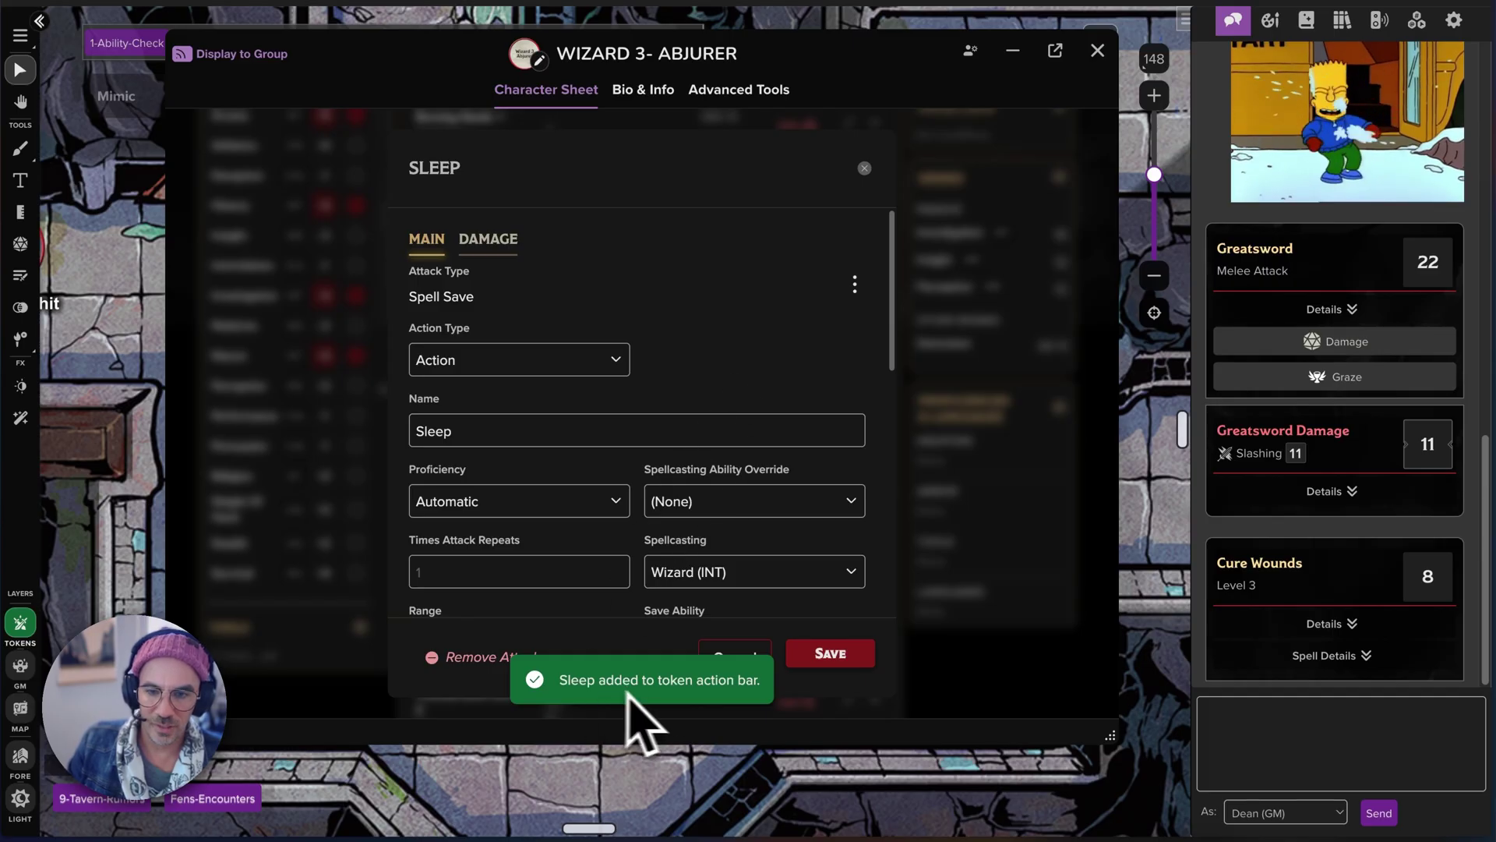
pyautogui.click(865, 169)
pyautogui.doubleClick(846, 74)
pyautogui.moveTo(218, 53); pyautogui.dragTo(884, 657)
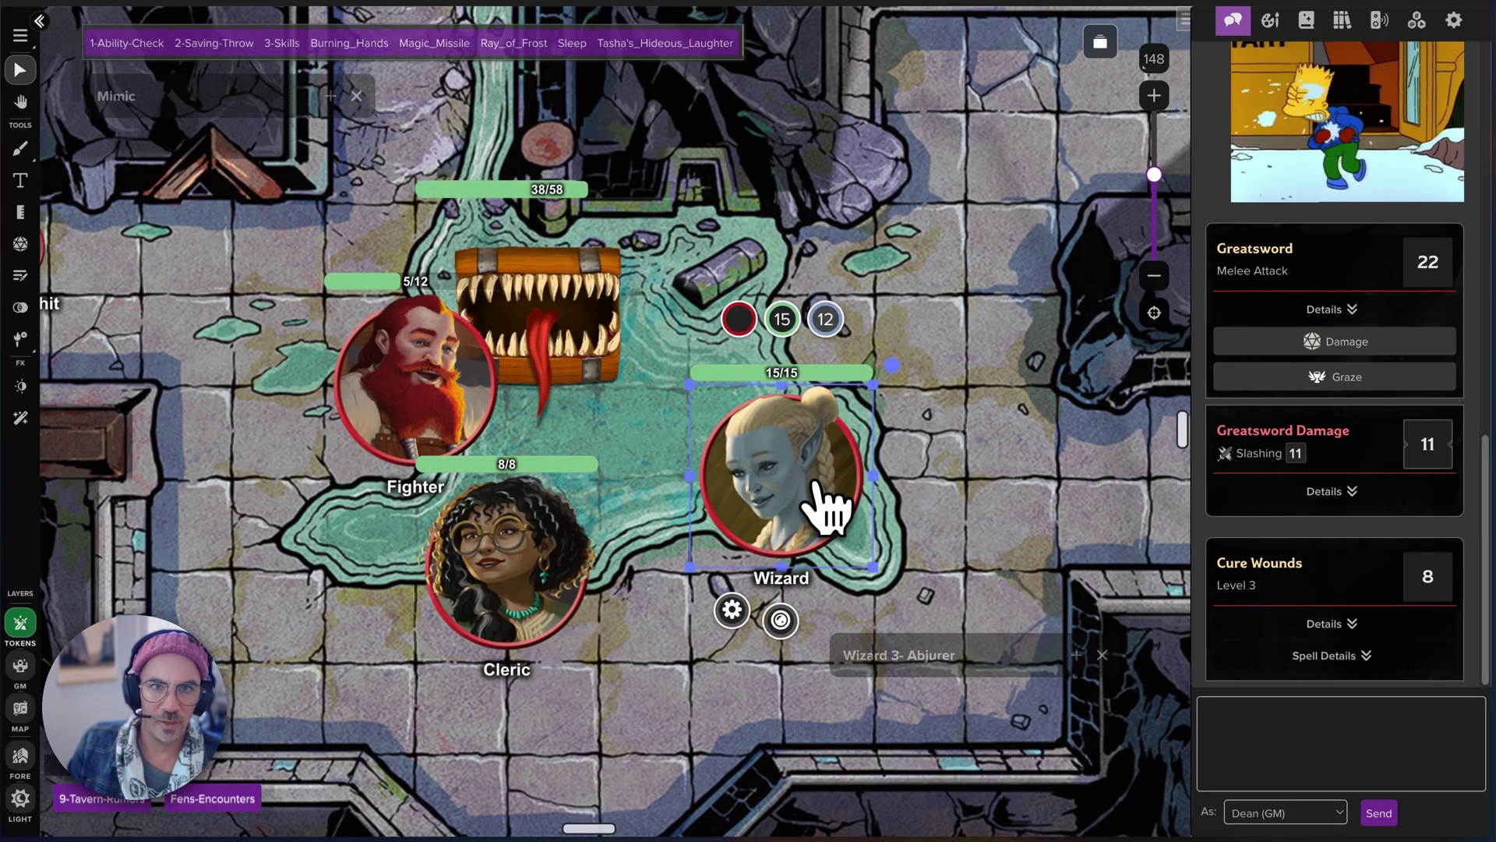
# Step: Cast Sleep at First level from the token bar and expand its DC 10 card's details
pyautogui.click(577, 66)
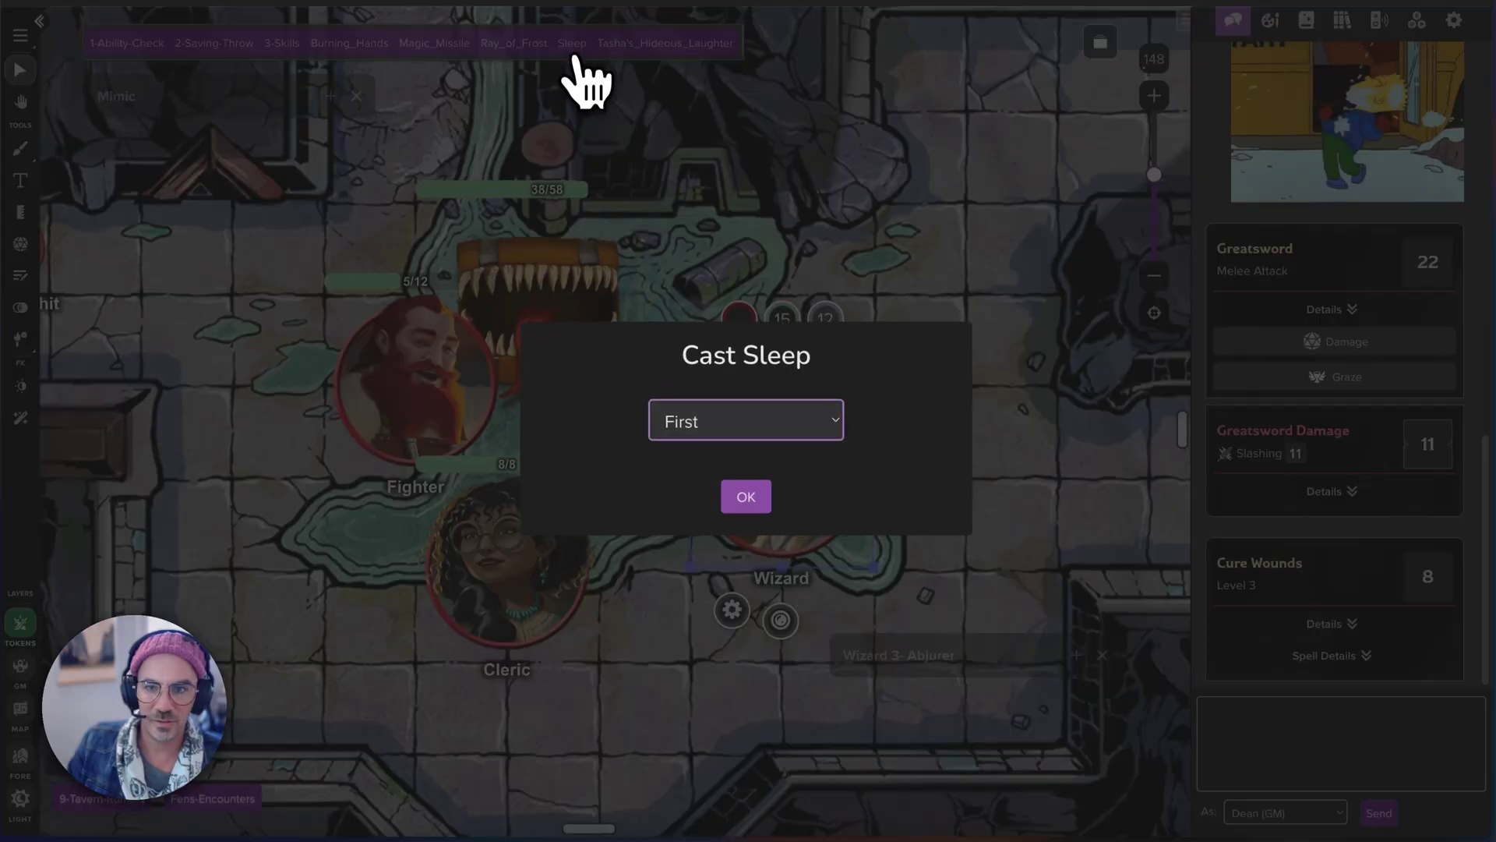
pyautogui.click(745, 497)
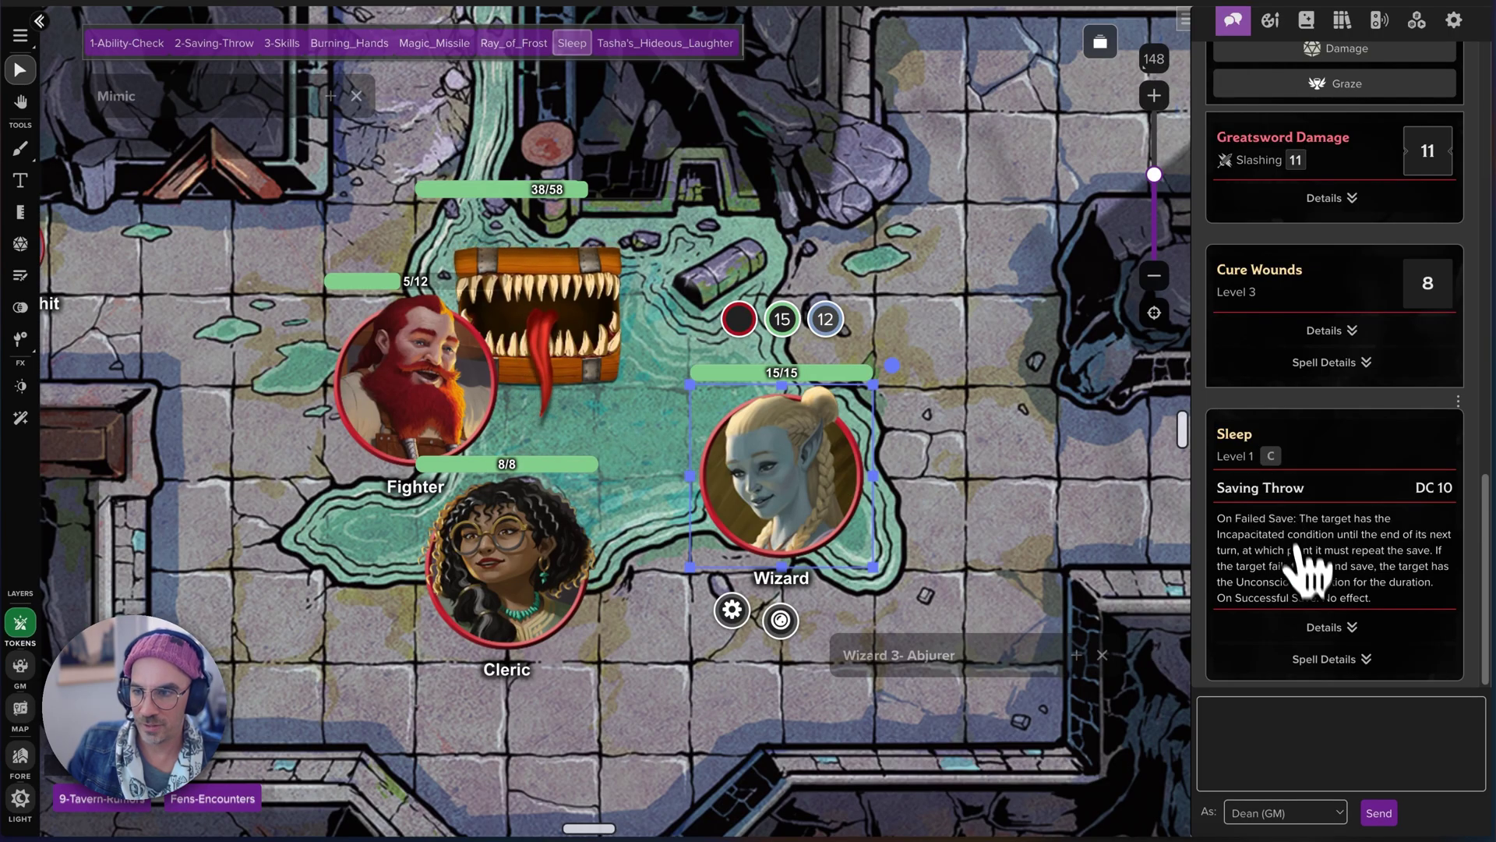
pyautogui.click(1356, 627)
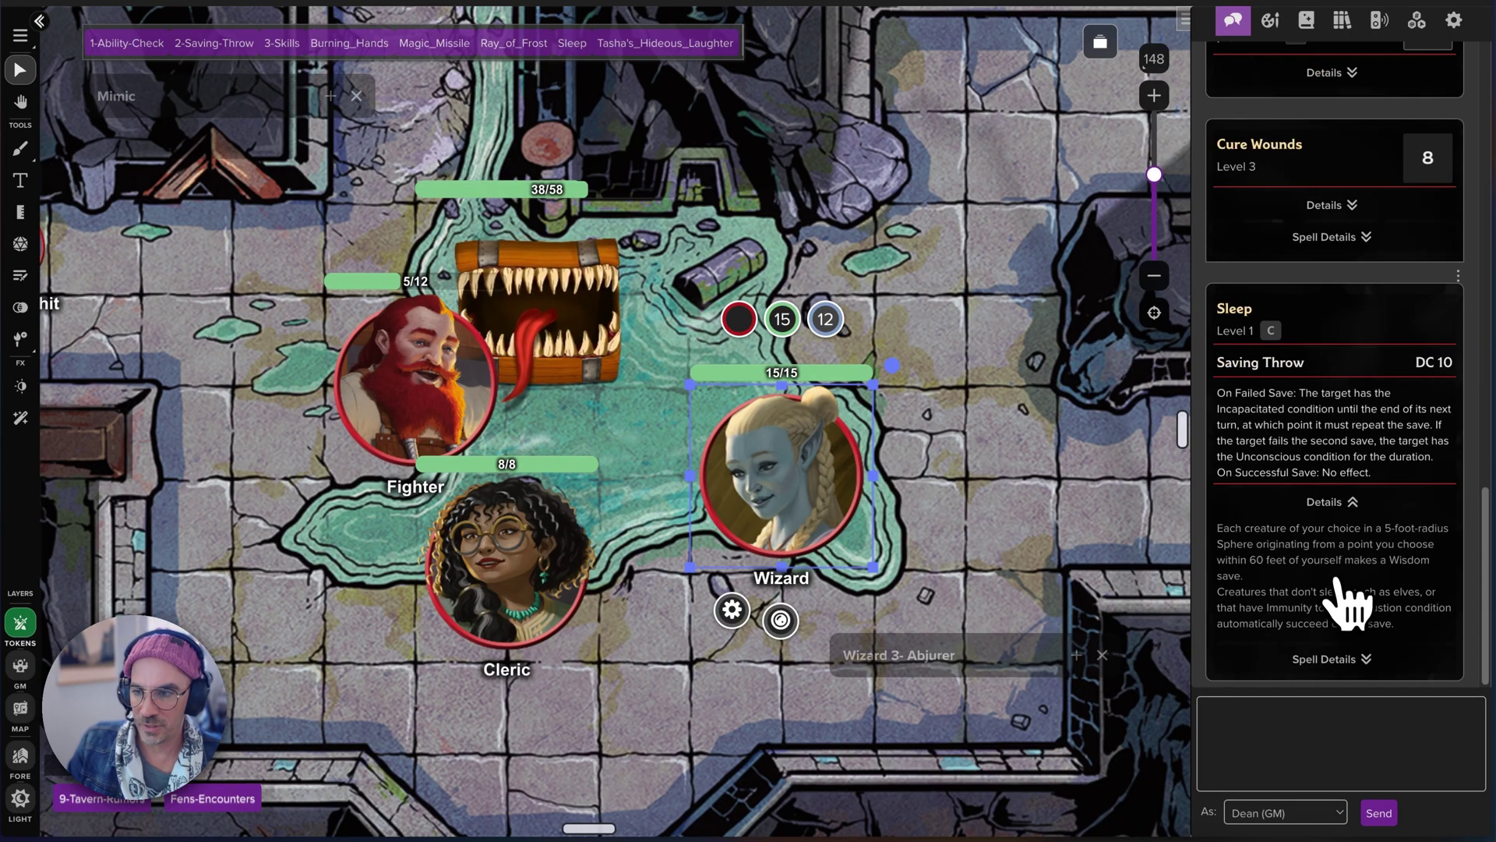
pyautogui.click(657, 462)
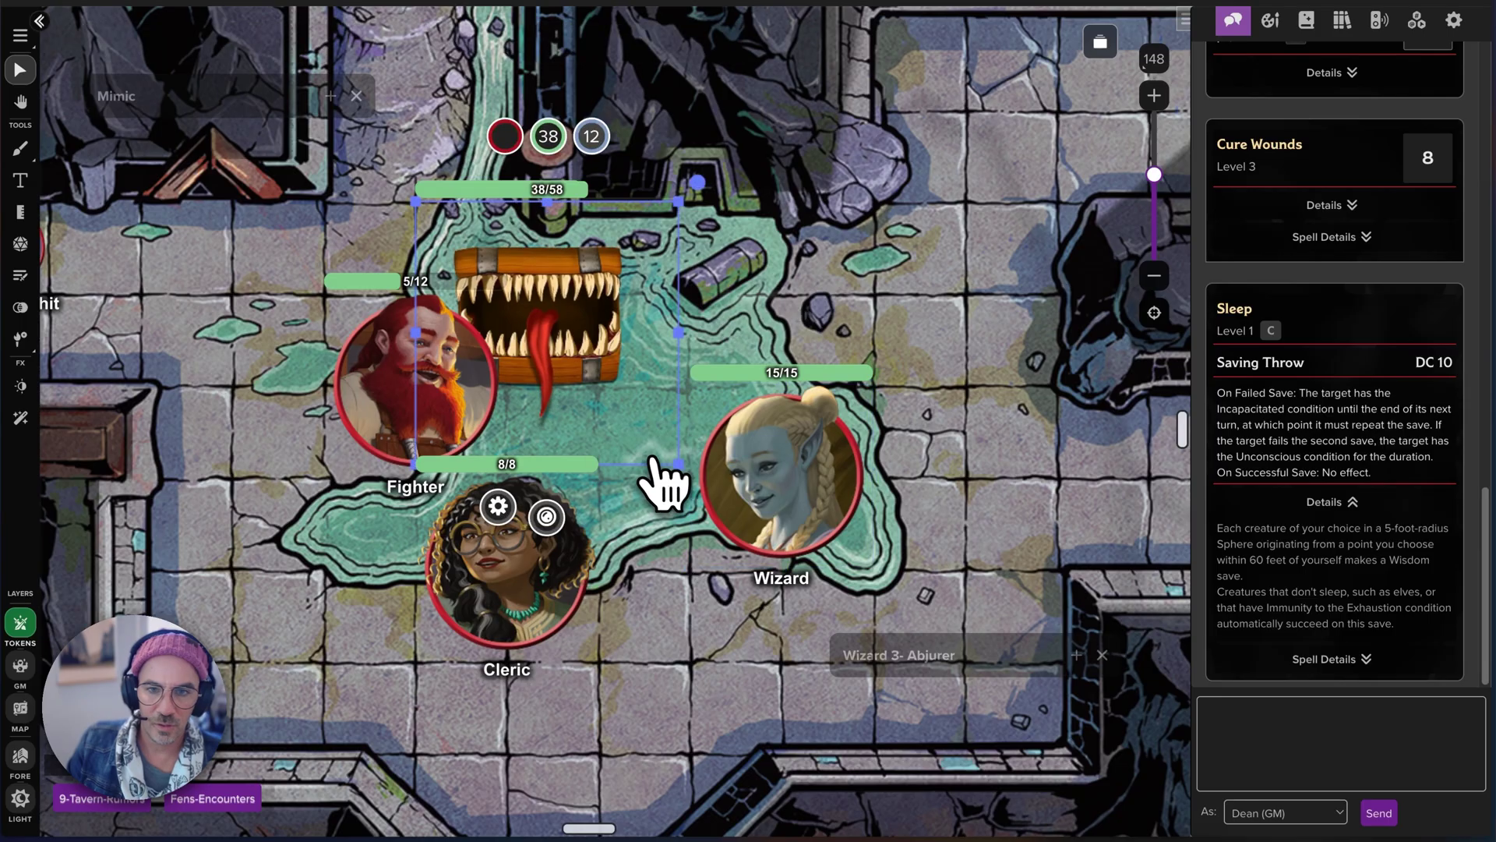
pyautogui.doubleClick(579, 313)
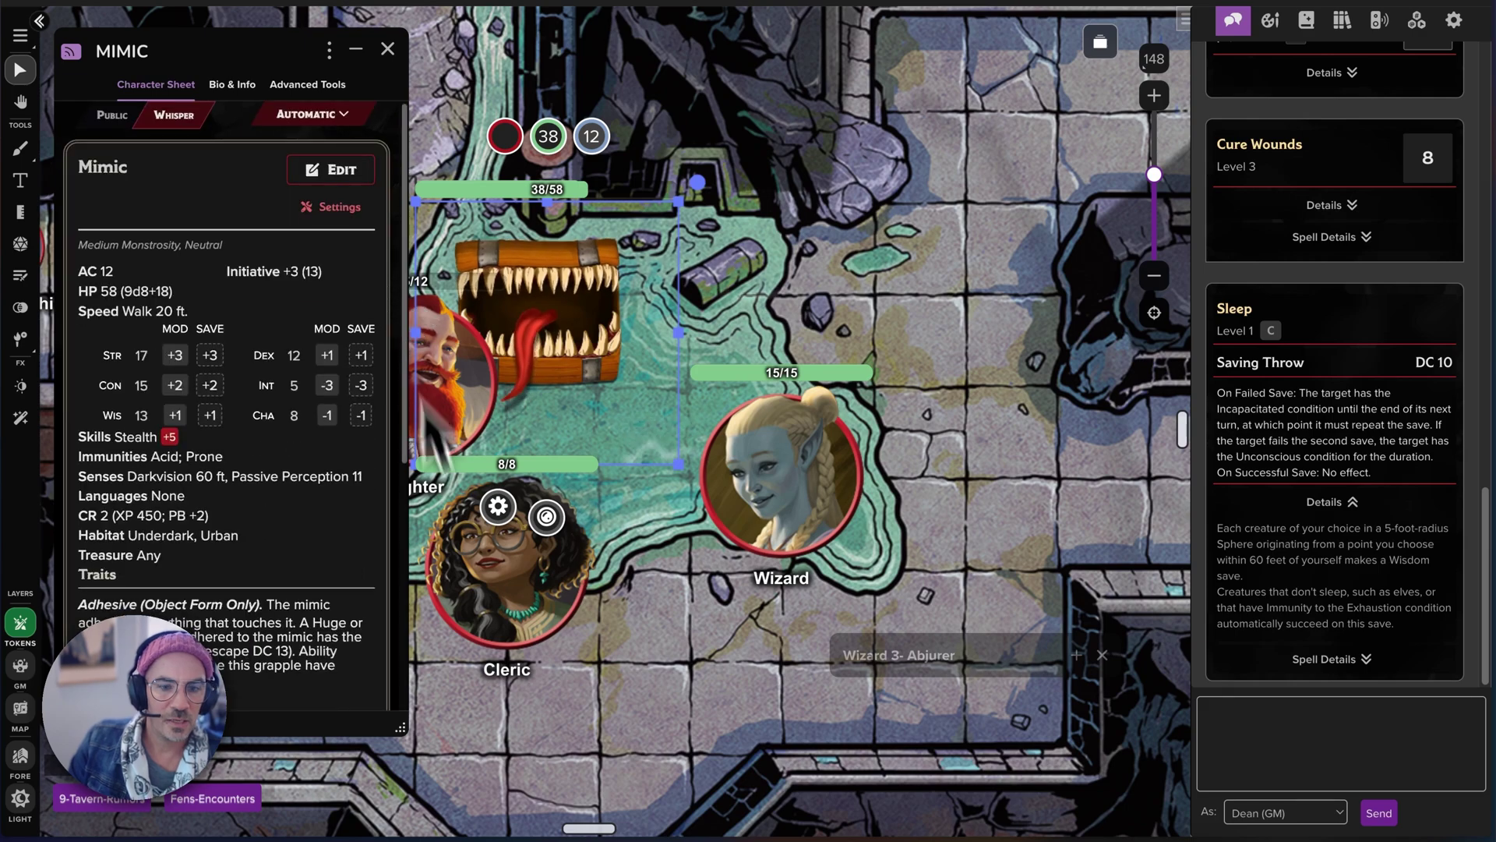
# Step: Switch the Mimic's character sheet to the Compact layout and save
pyautogui.moveTo(402, 727); pyautogui.dragTo(750, 757)
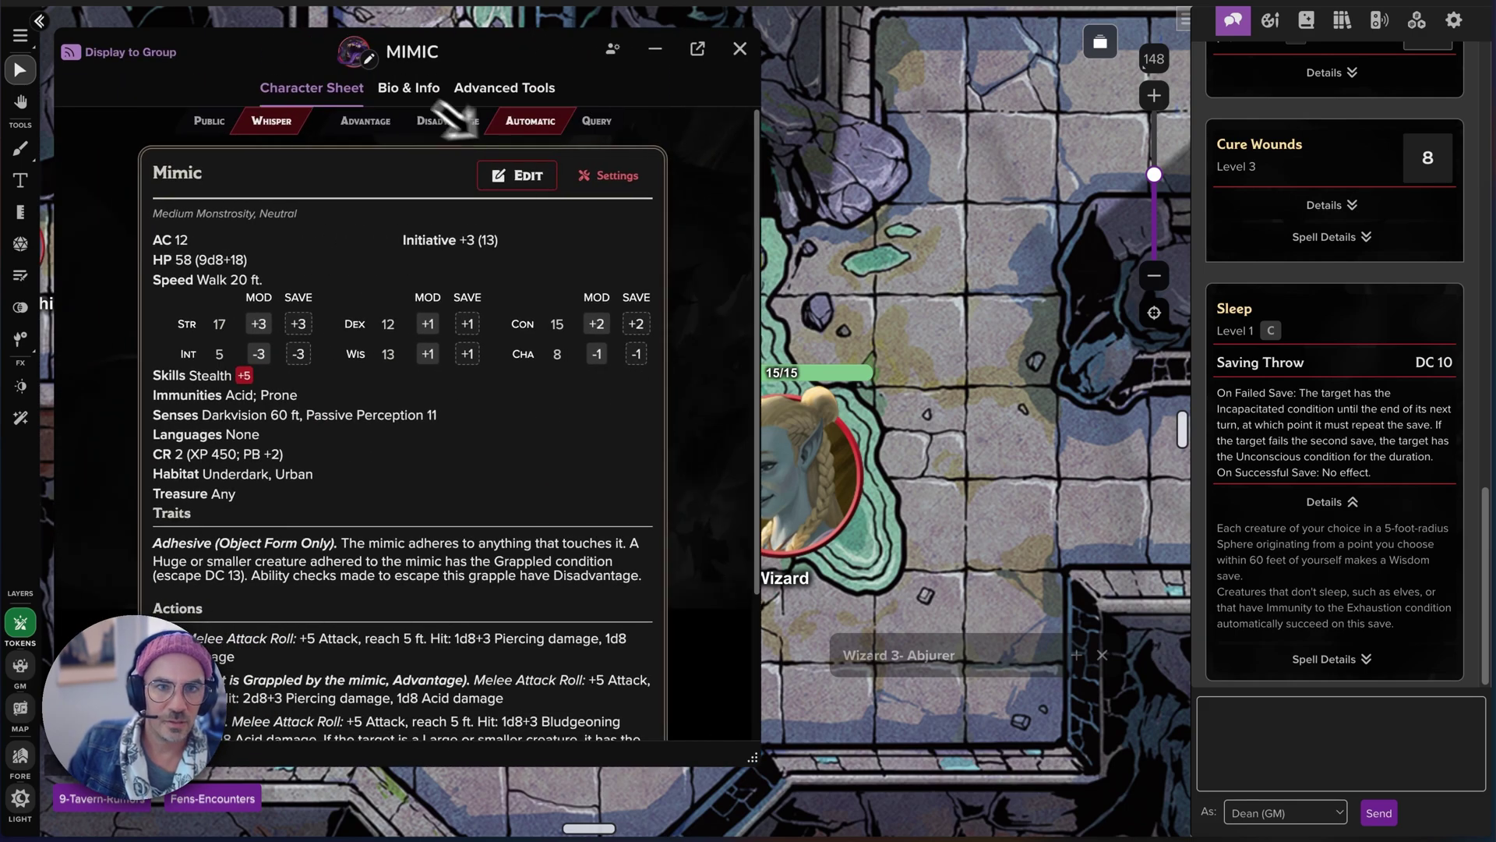
pyautogui.click(616, 177)
pyautogui.click(234, 408)
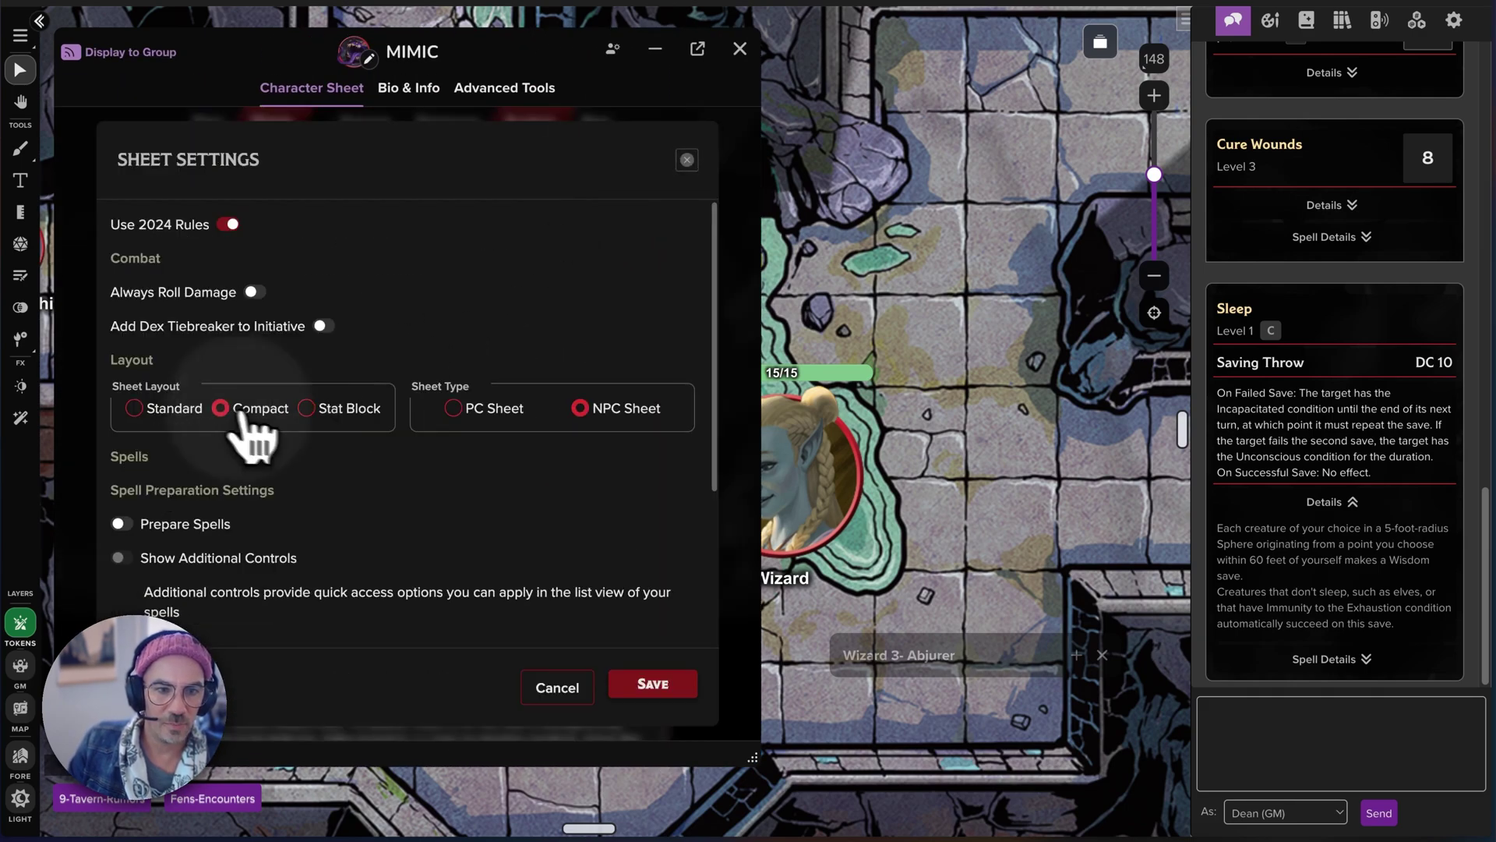
pyautogui.click(656, 685)
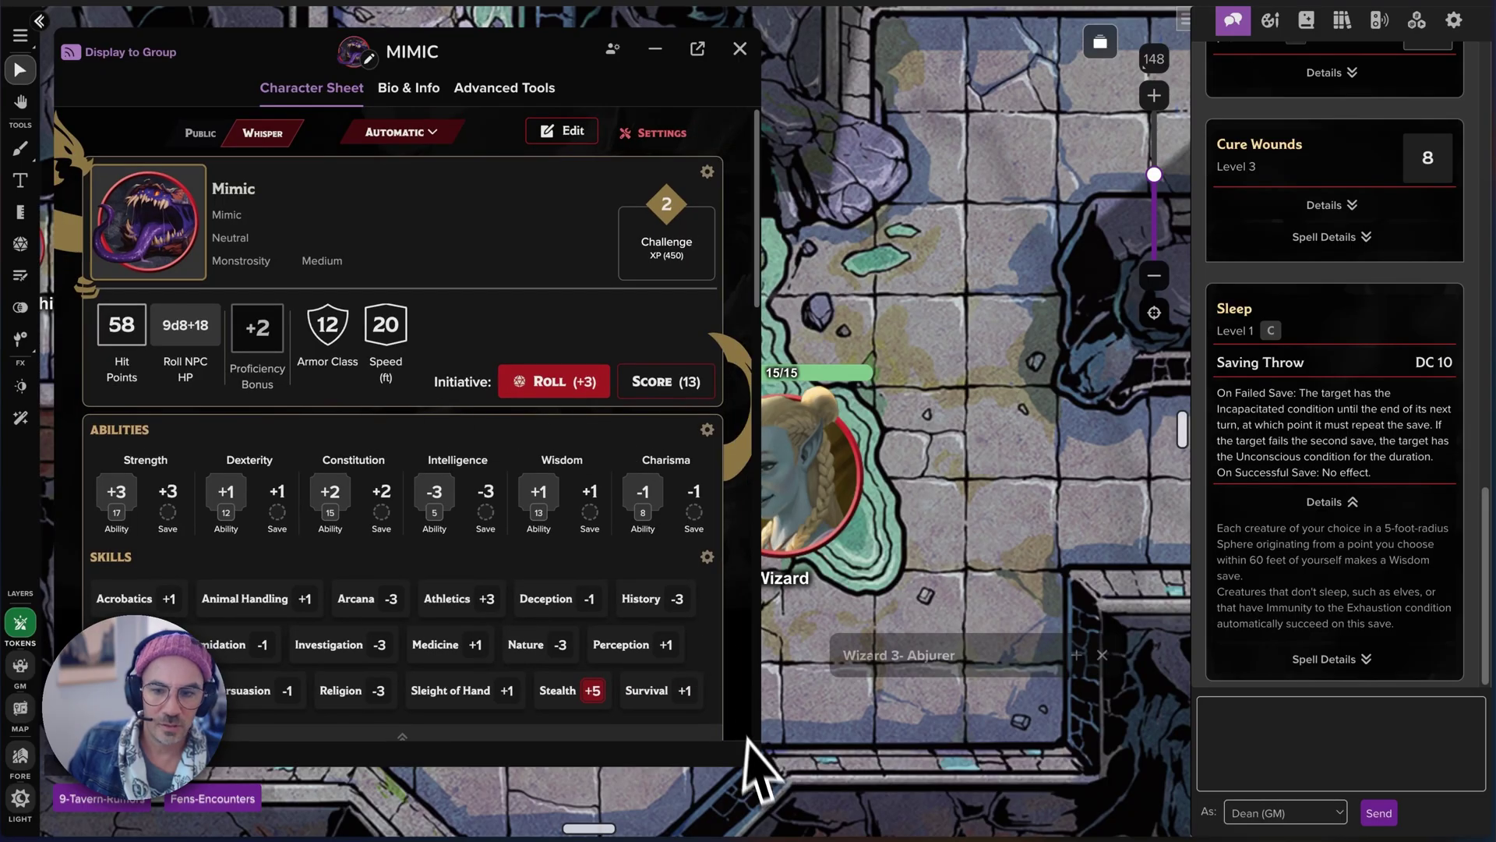
# Step: Widen the Mimic's sheet to show the Actions panel and open Bite for editing
pyautogui.moveTo(752, 758); pyautogui.dragTo(1009, 783)
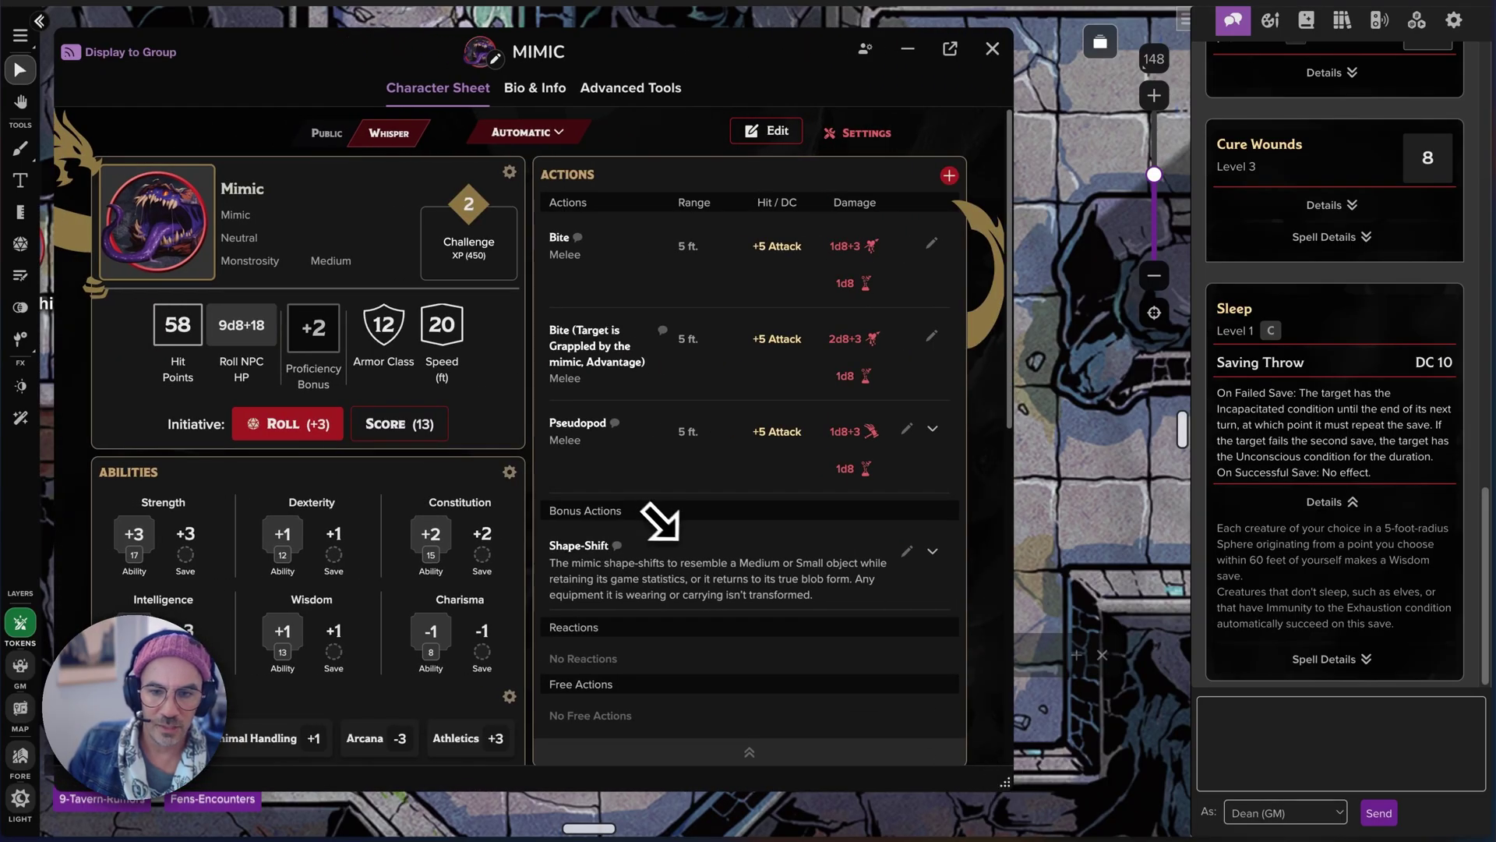
pyautogui.scroll(-10, 659, 521)
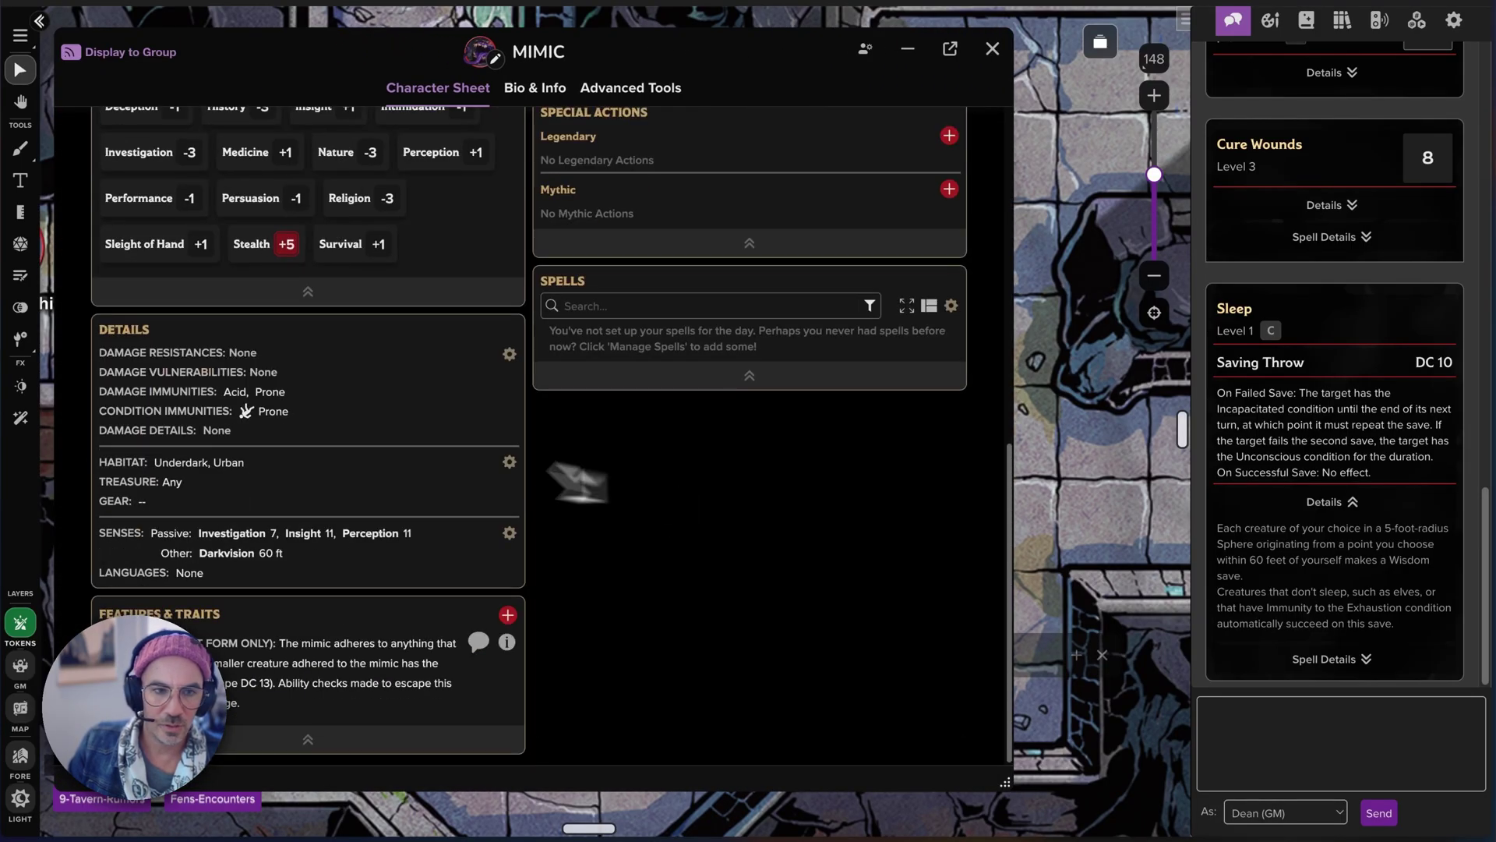
pyautogui.moveTo(653, 66); pyautogui.dragTo(865, 47)
pyautogui.scroll(10, 595, 384)
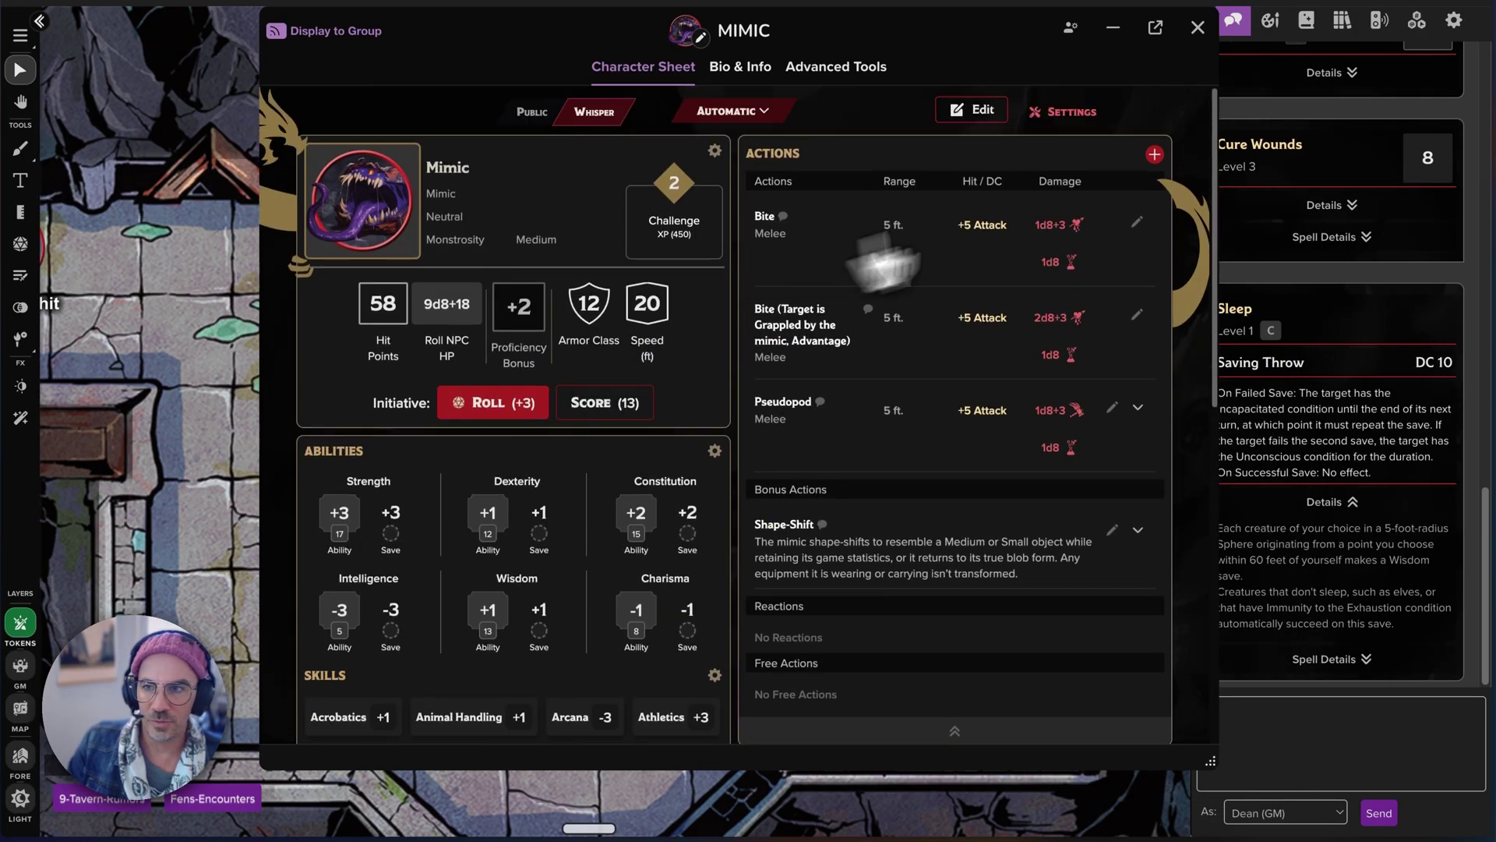
pyautogui.click(1138, 224)
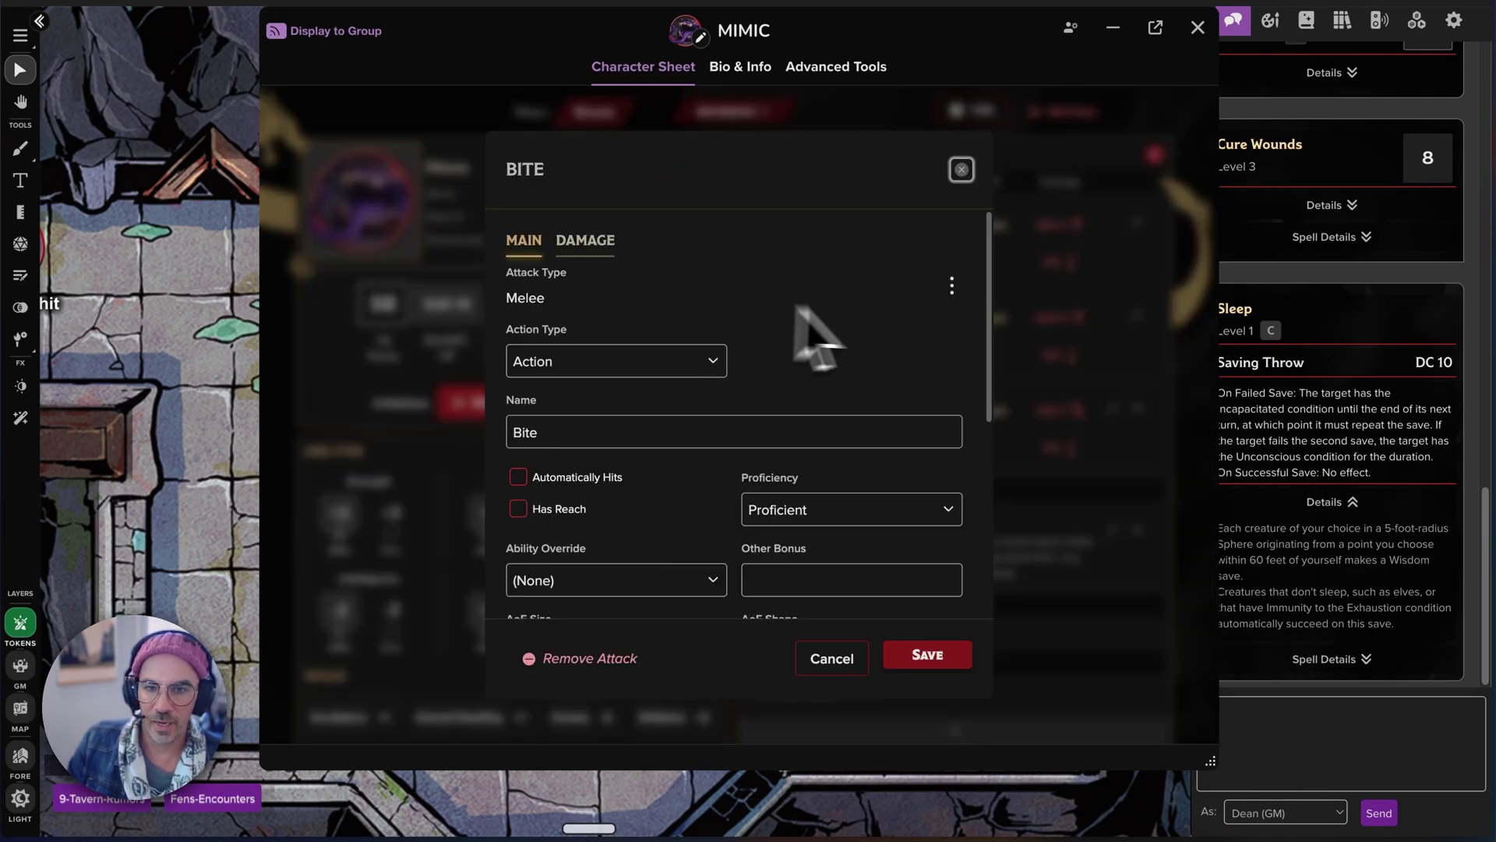
# Step: Add Bite to the Mimic's token action bar, then close the dialog and sheet
pyautogui.click(952, 287)
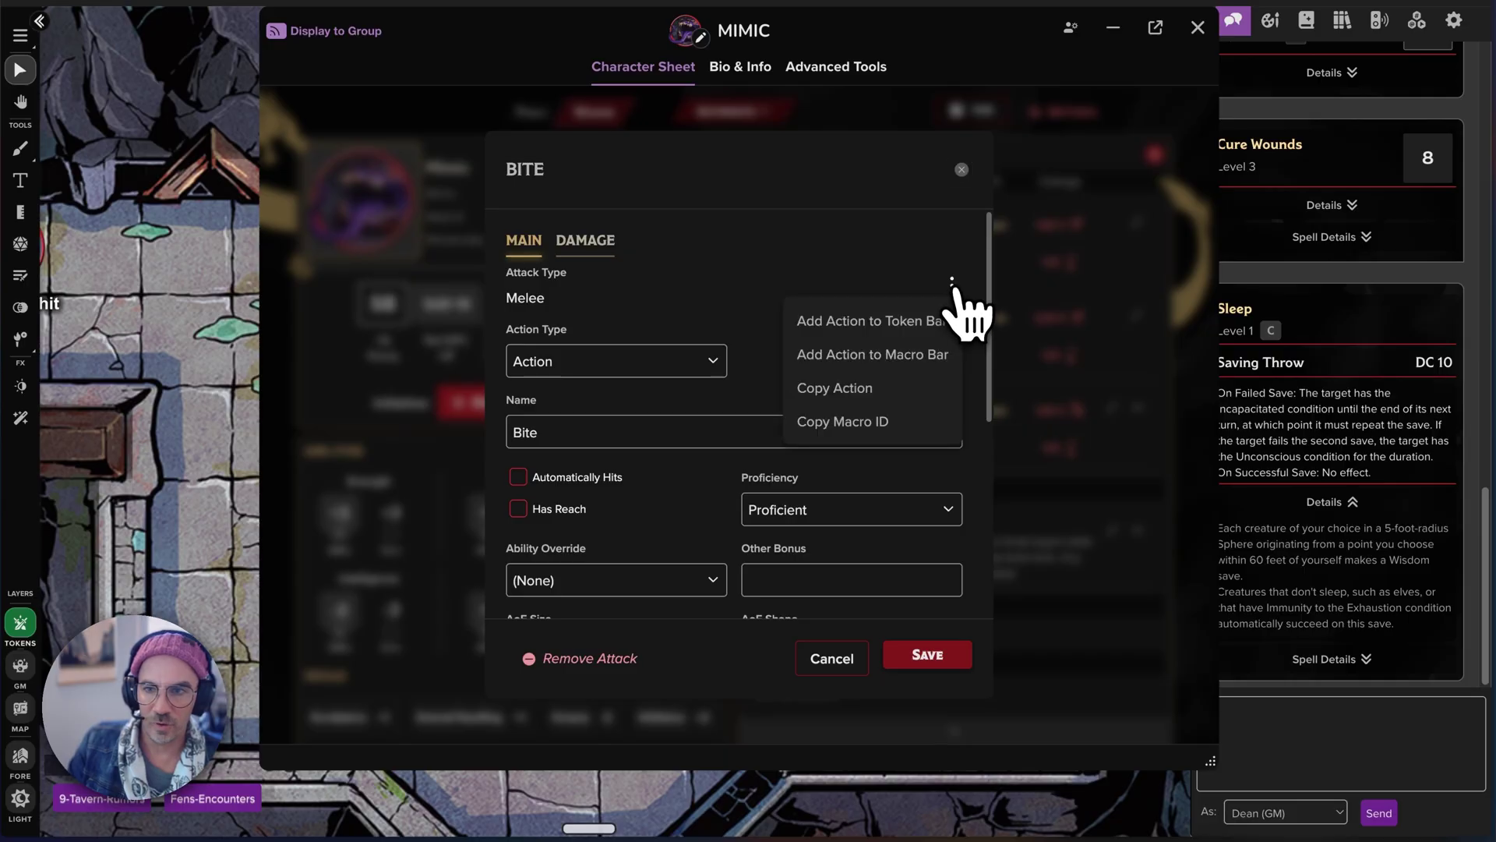
pyautogui.click(904, 340)
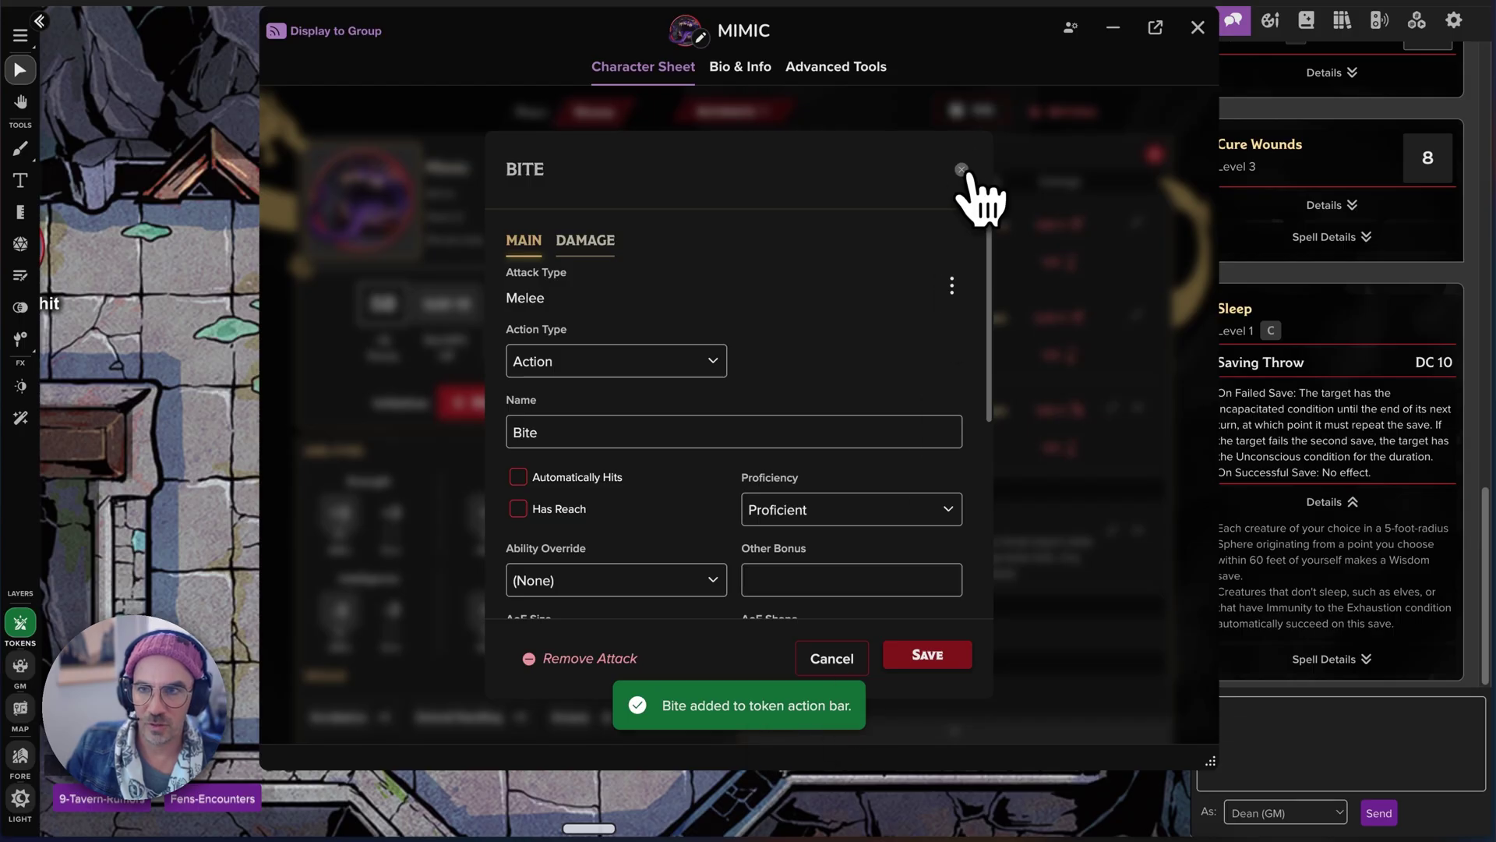
pyautogui.click(961, 169)
pyautogui.press('Escape')
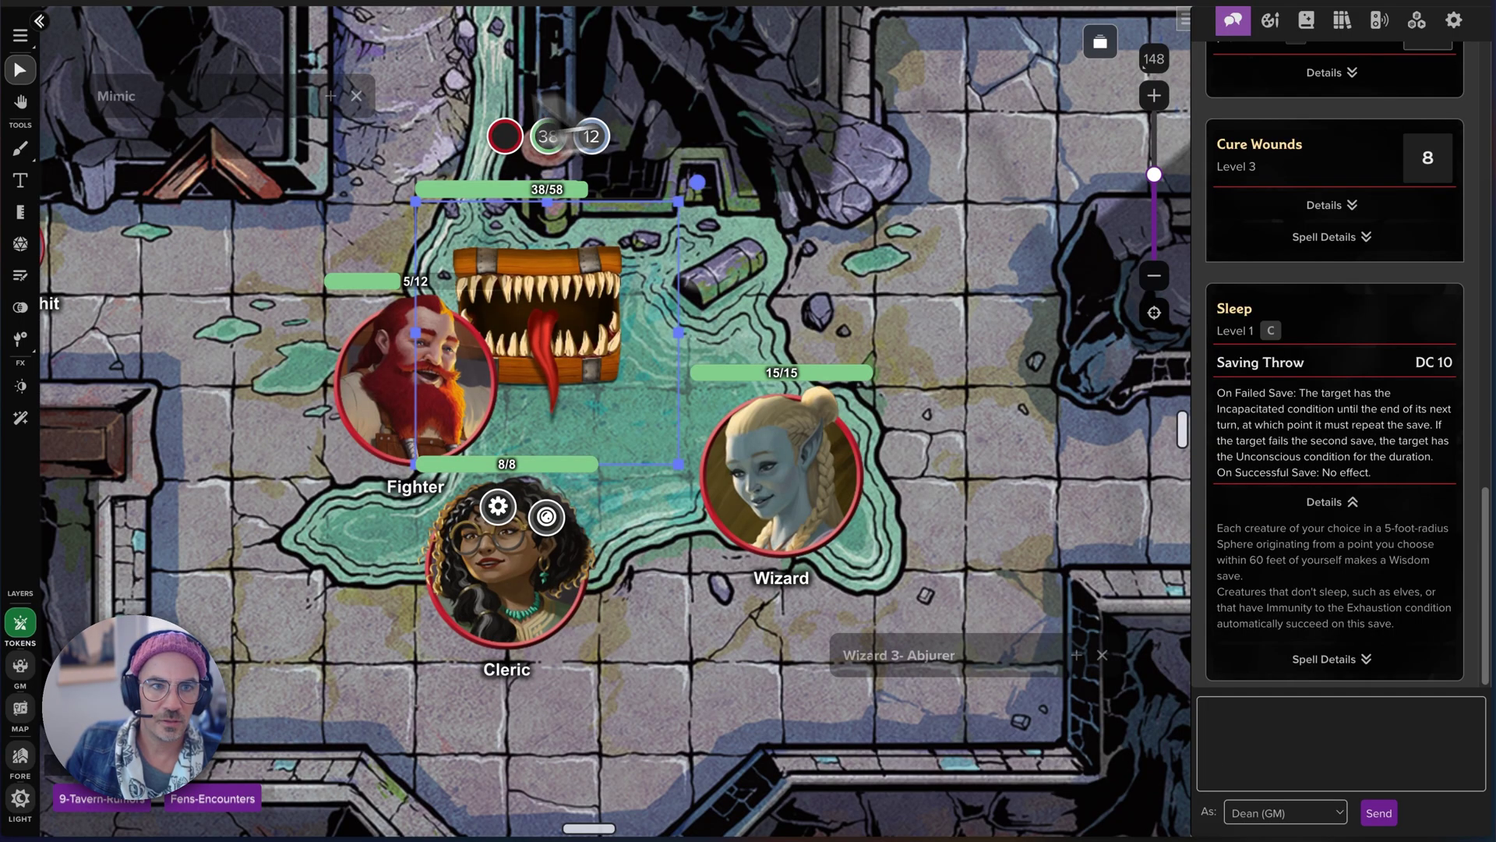
# Step: Roll the Mimic's Bite from its token bar: 18 to hit, 12 damage (10 piercing, 2 acid)
pyautogui.click(555, 308)
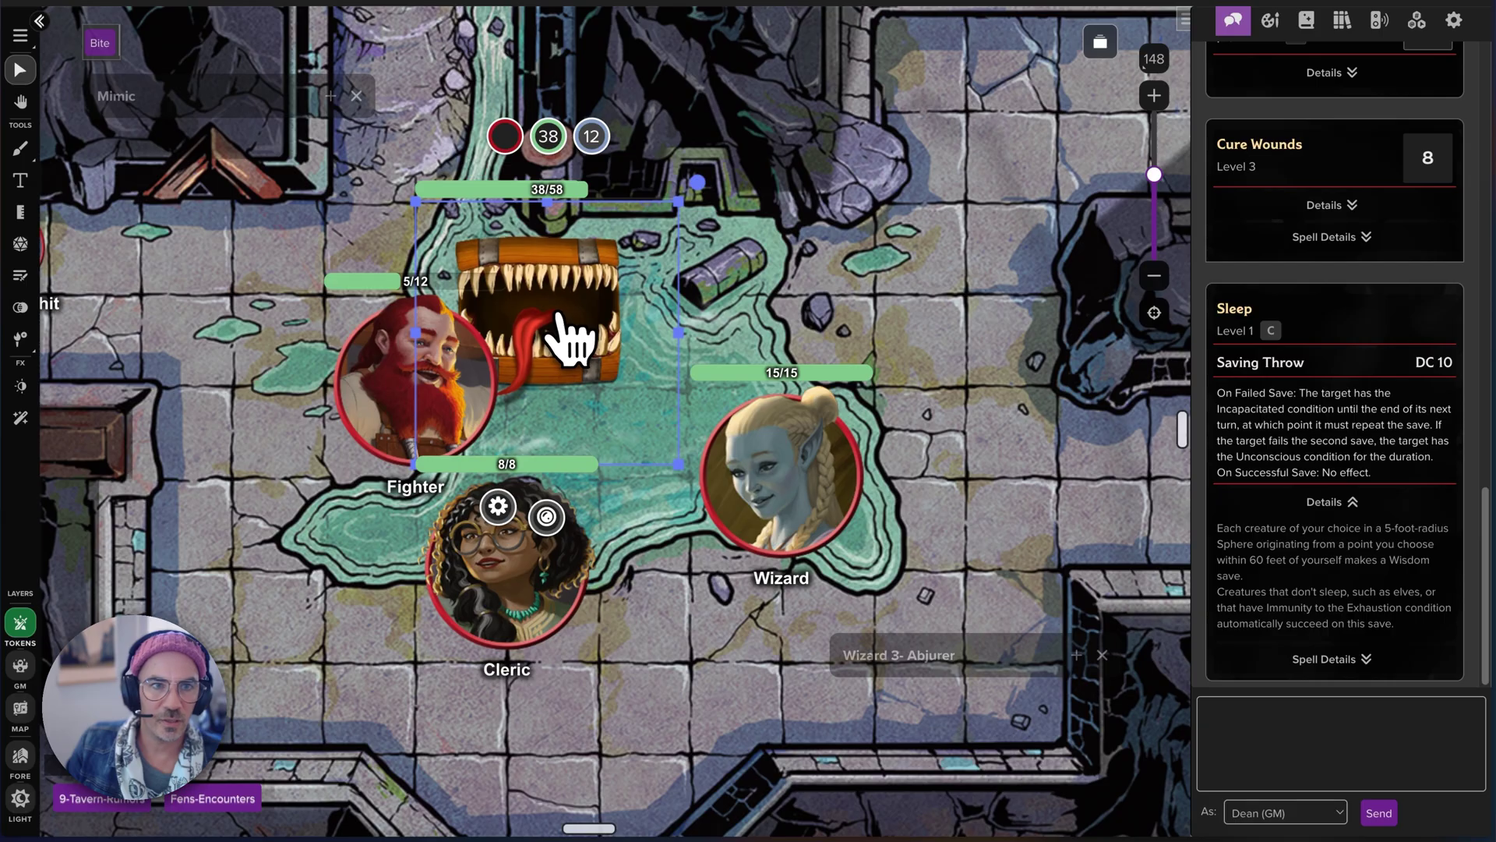
pyautogui.click(104, 48)
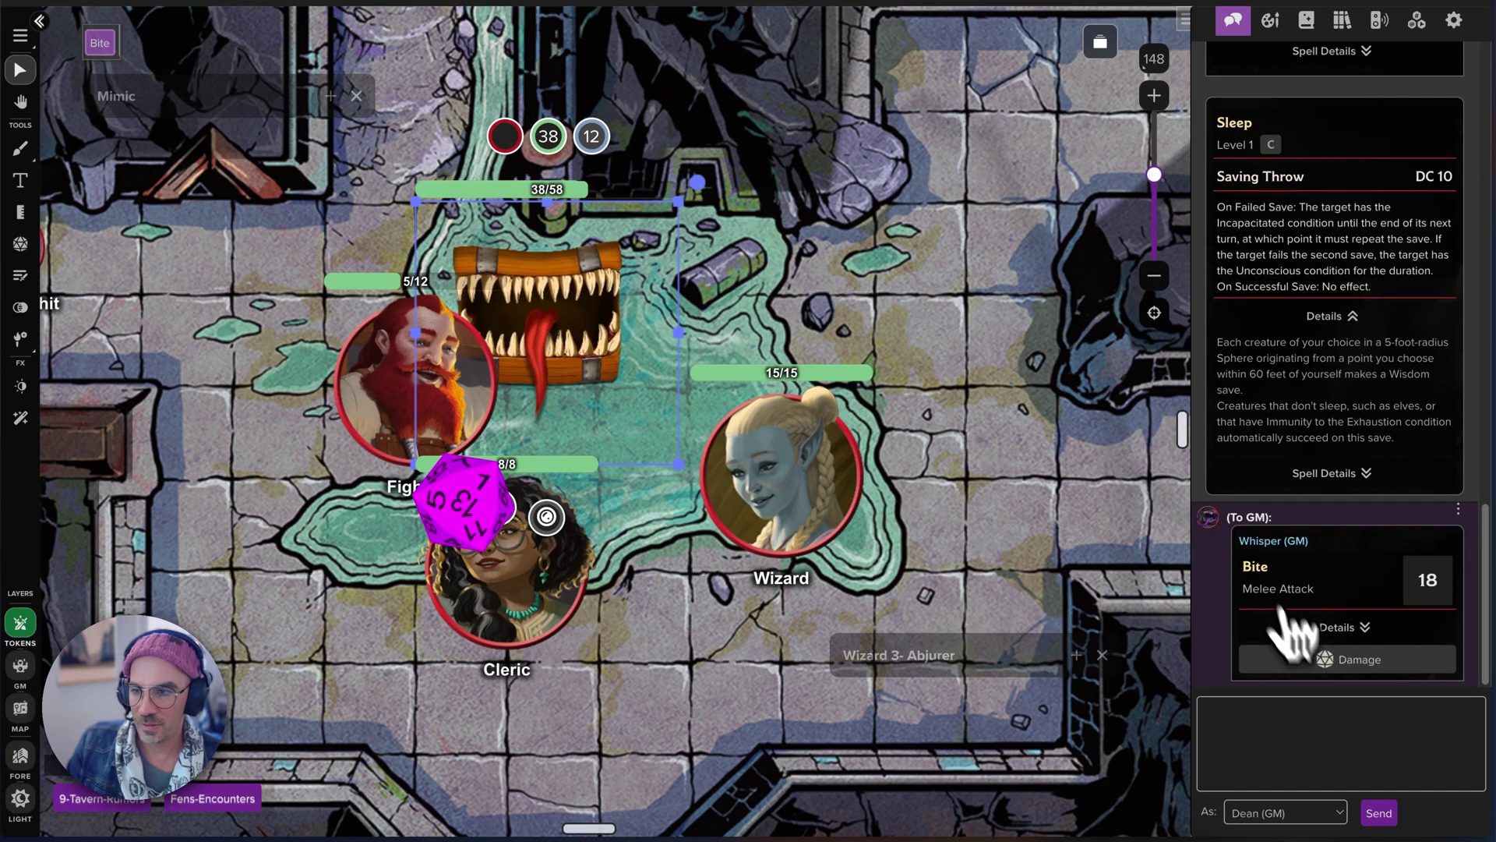
pyautogui.click(1321, 667)
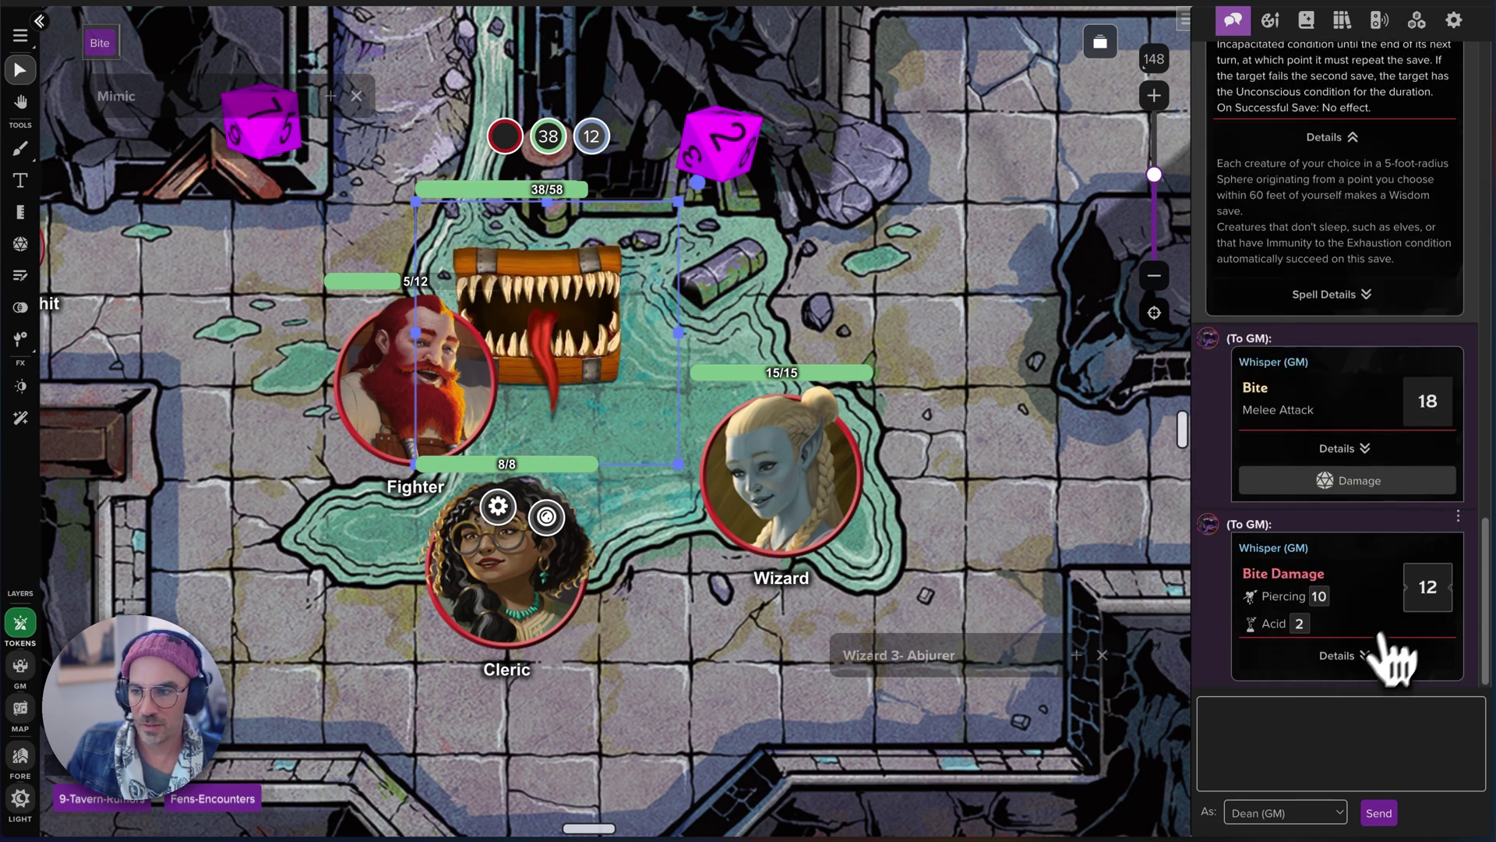
pyautogui.click(343, 257)
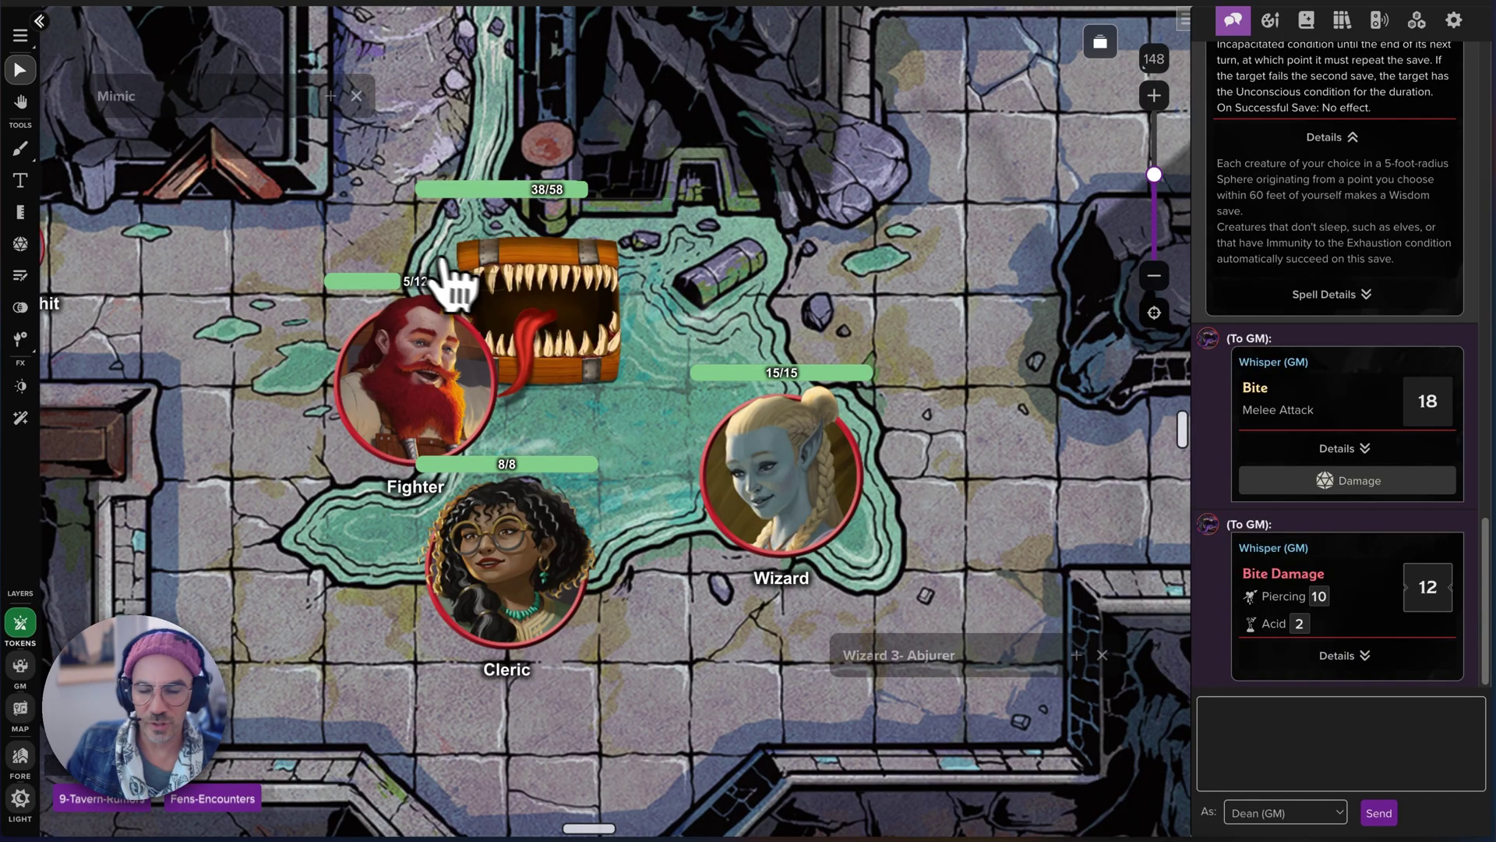
pyautogui.click(574, 331)
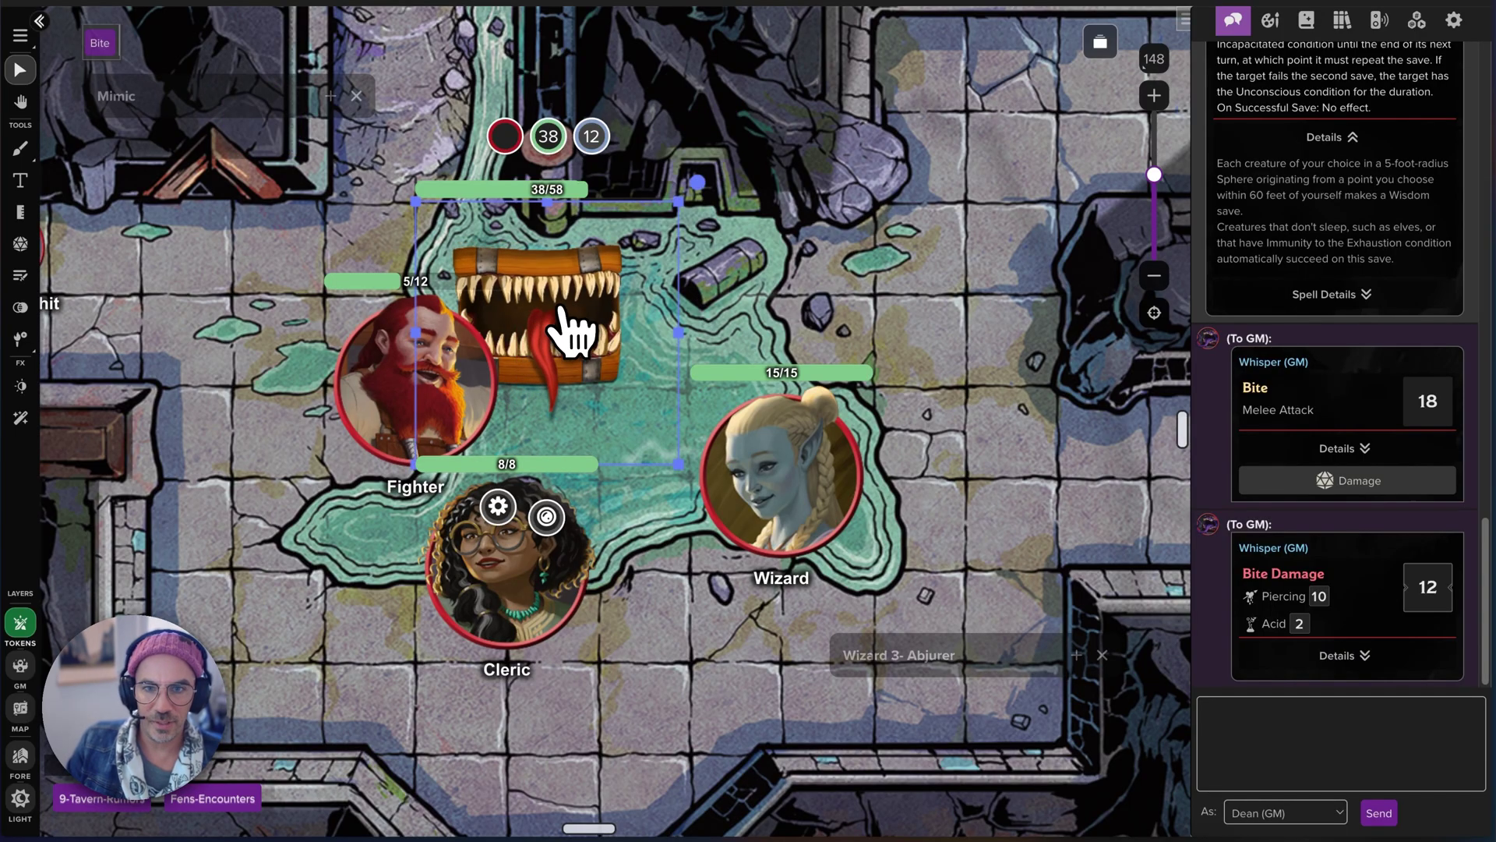
pyautogui.doubleClick(573, 331)
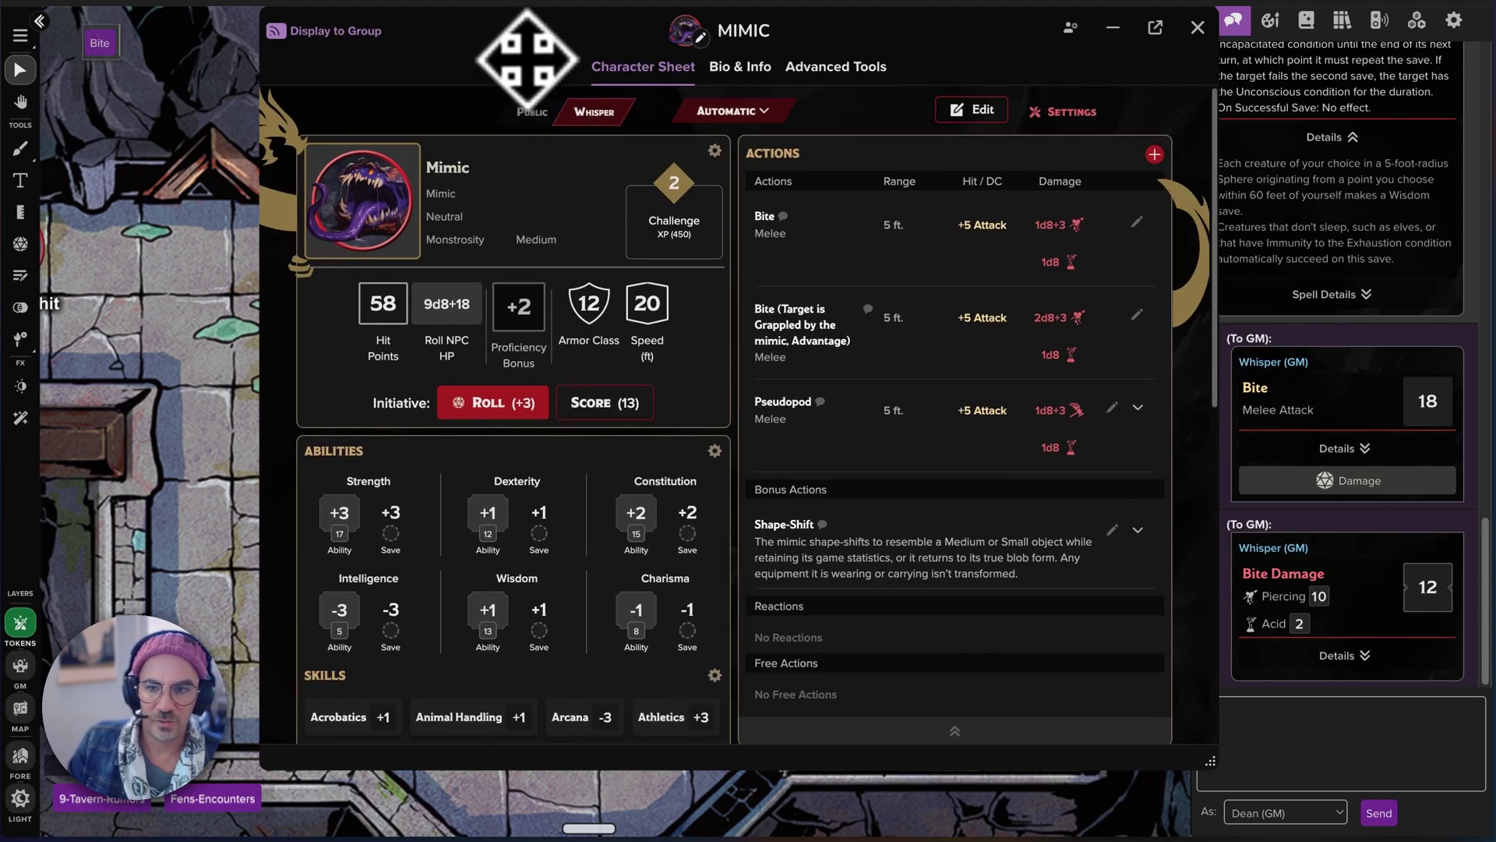
# Step: Roll the Mimic's Pseudopod attack for 15 and return to the chat box
pyautogui.moveTo(591, 50); pyautogui.dragTo(456, 66)
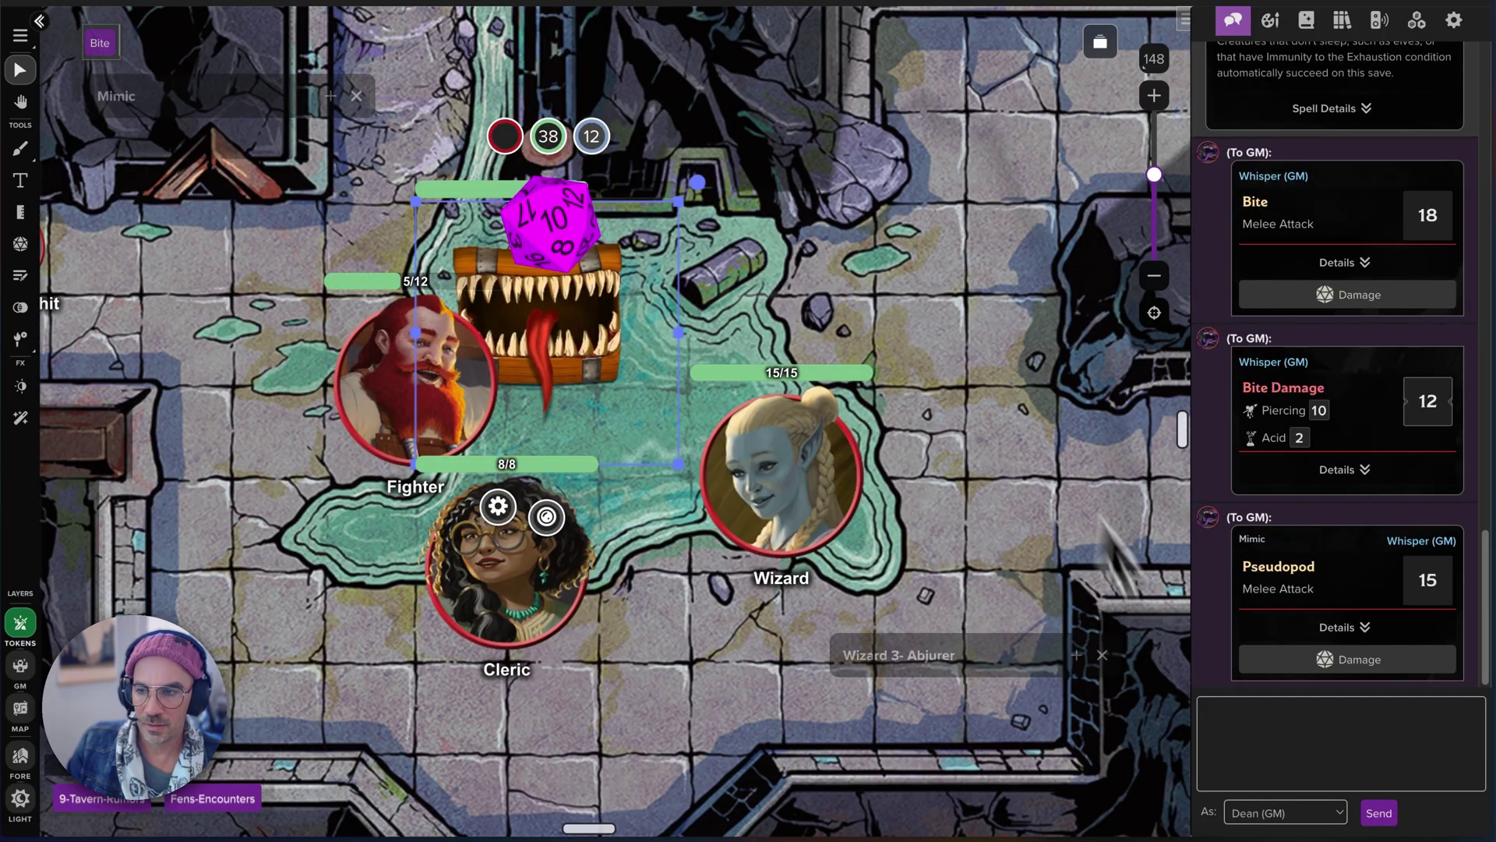
pyautogui.click(1241, 733)
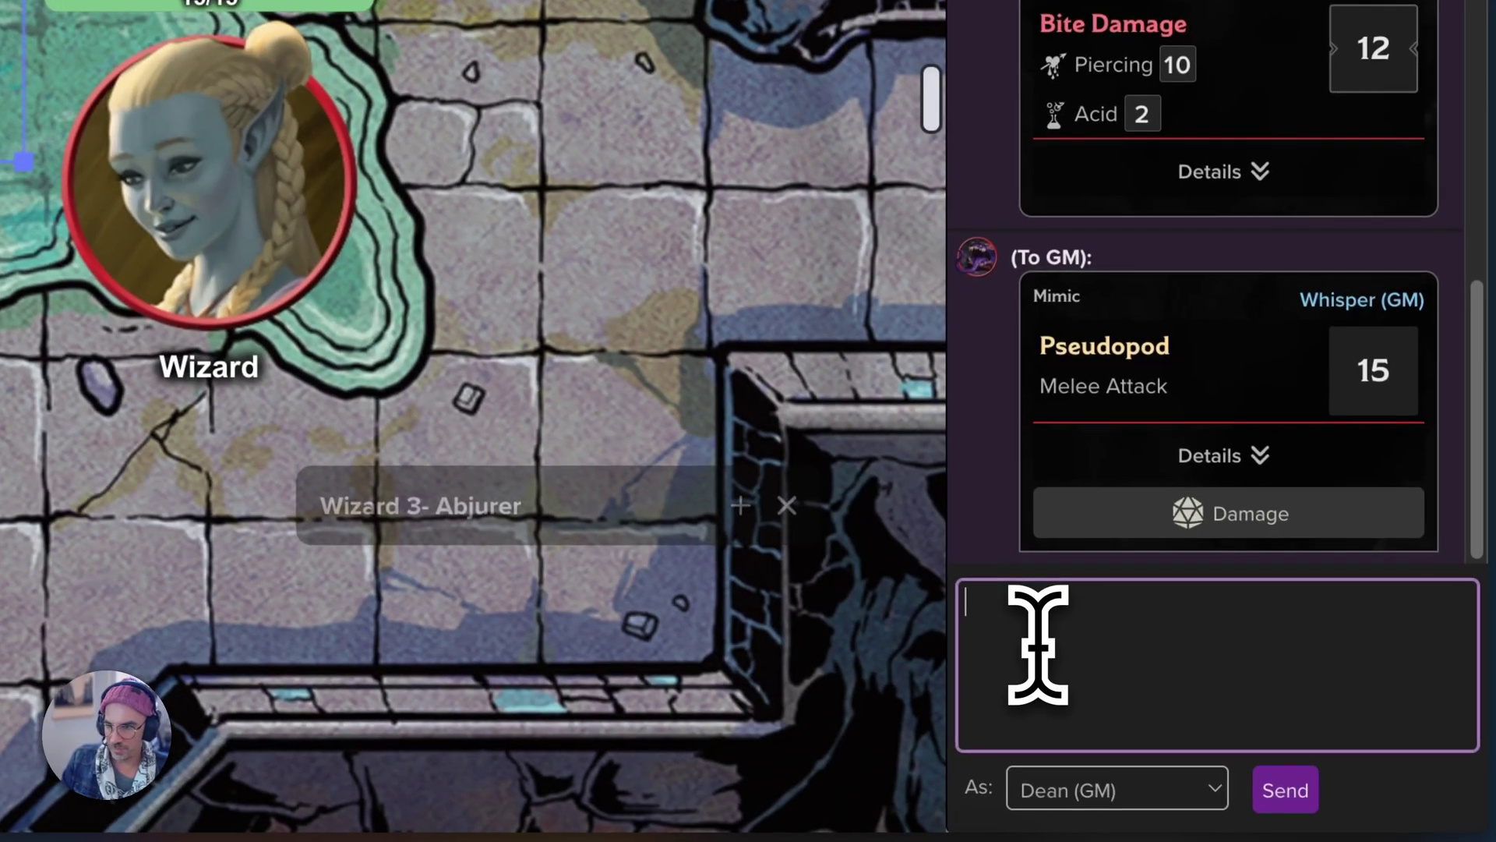
# Step: Paste the copied Pseudopod attack macro into chat and send it, rolling a 22 whispered to the GM
pyautogui.hotkey('ctrl', 'v')
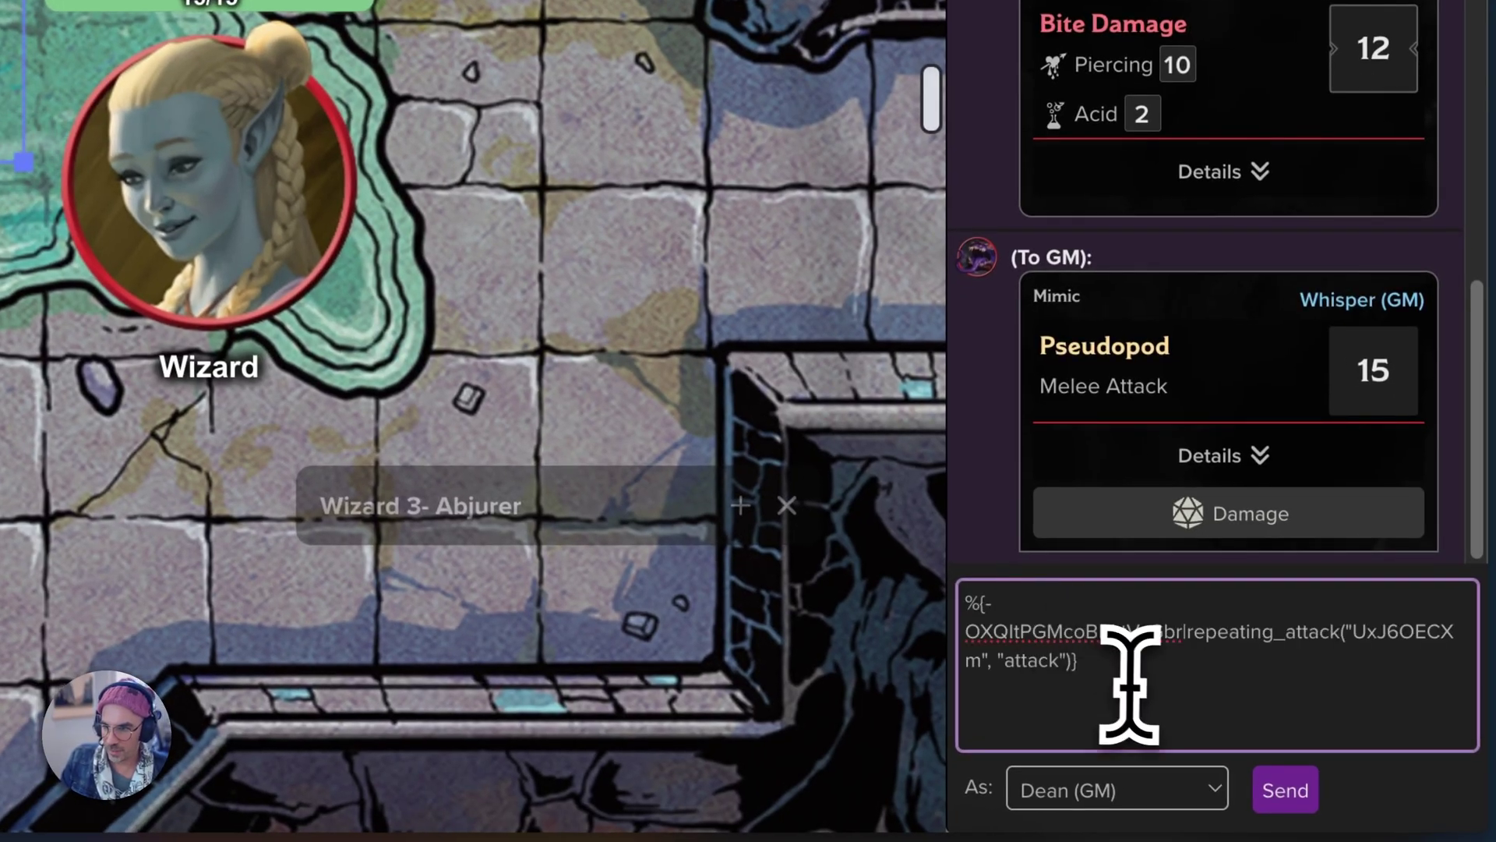
pyautogui.moveTo(1112, 651); pyautogui.dragTo(962, 601)
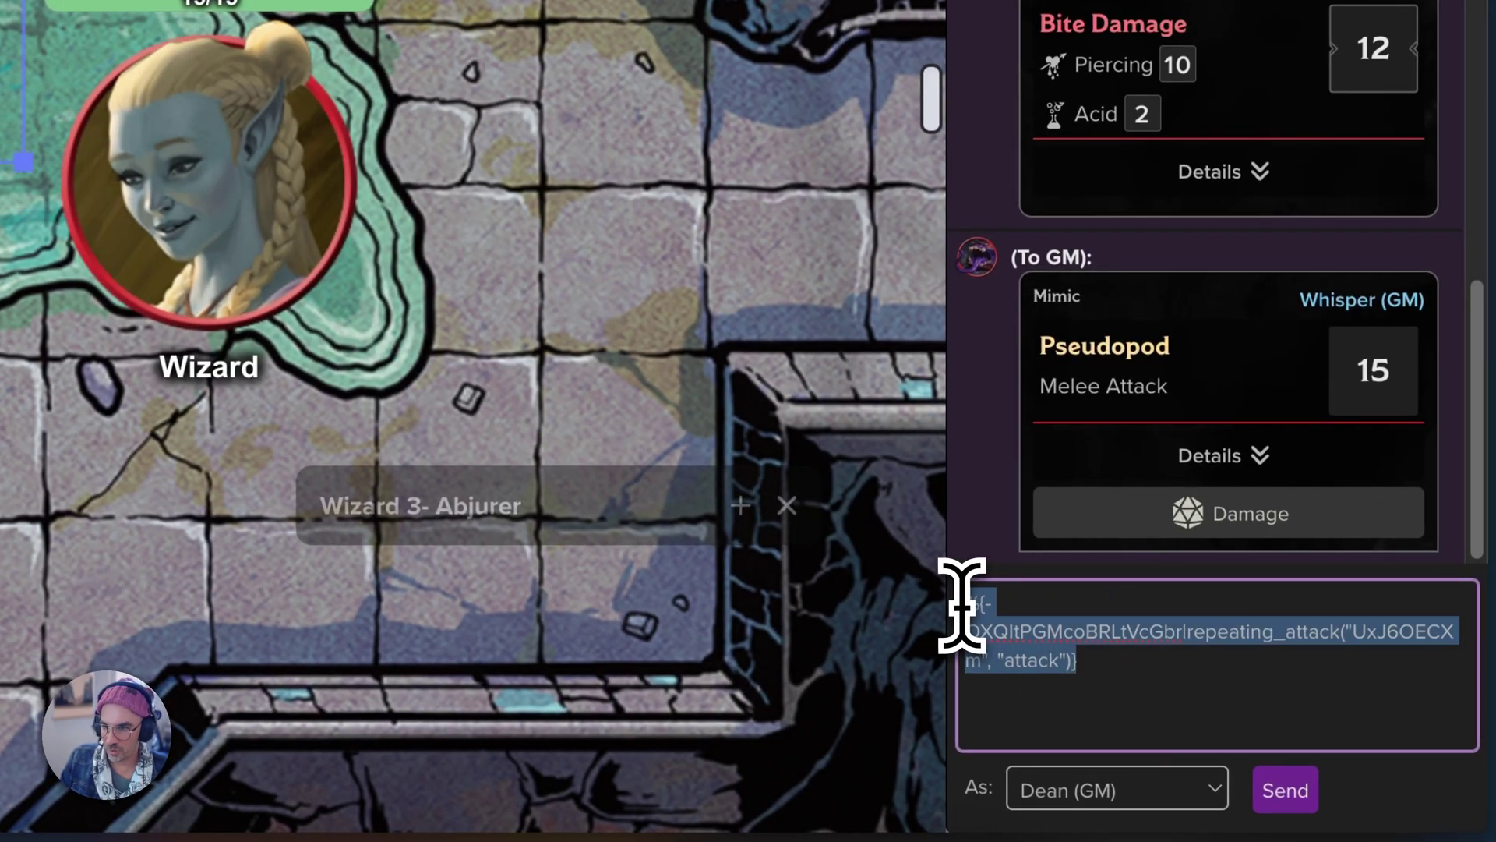
pyautogui.click(1101, 663)
pyautogui.moveTo(1101, 662); pyautogui.dragTo(962, 605)
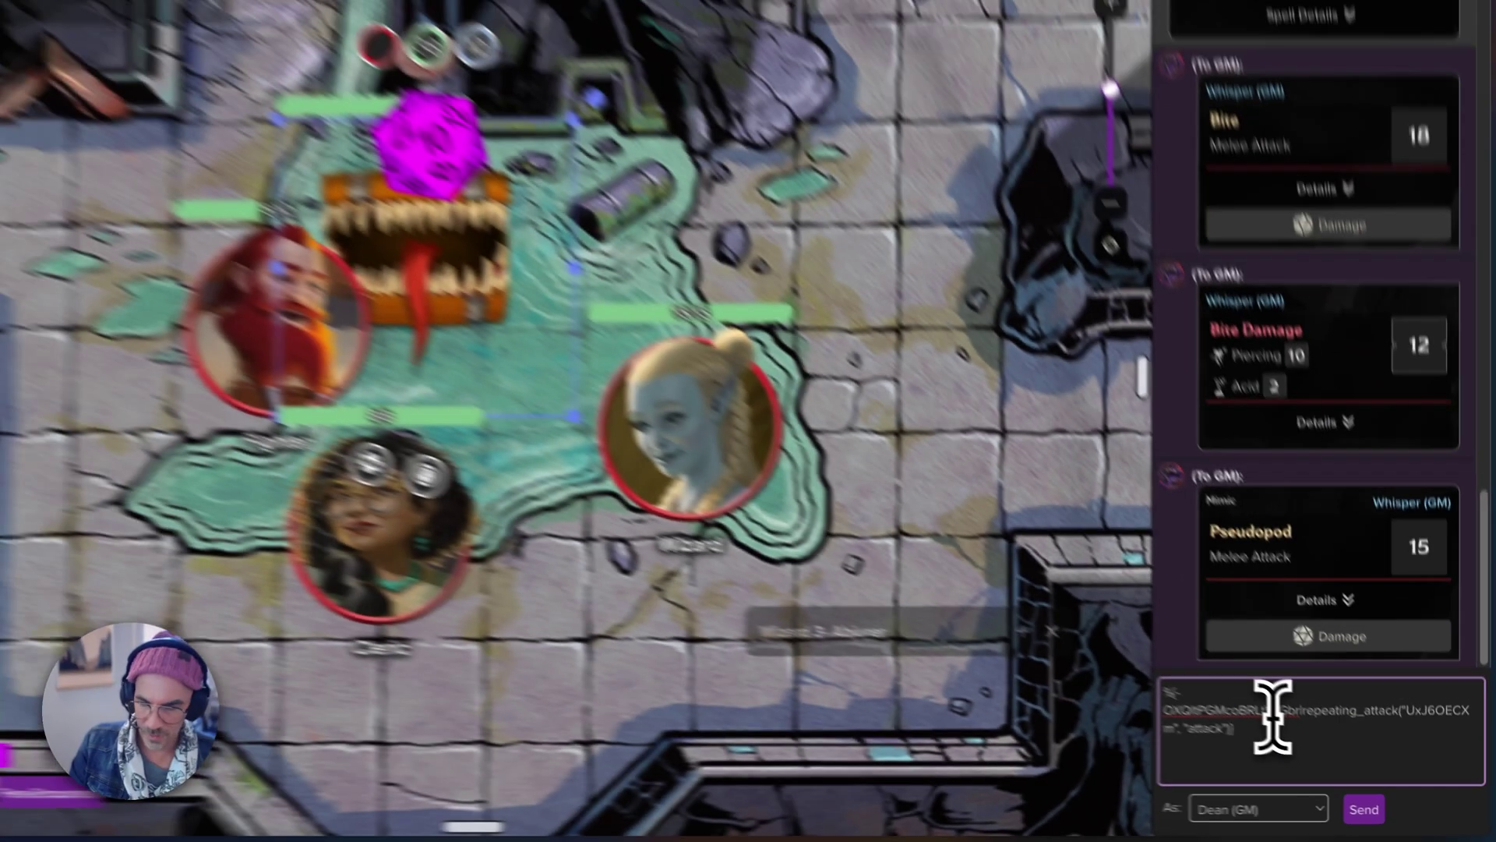
pyautogui.press('BackSpace')
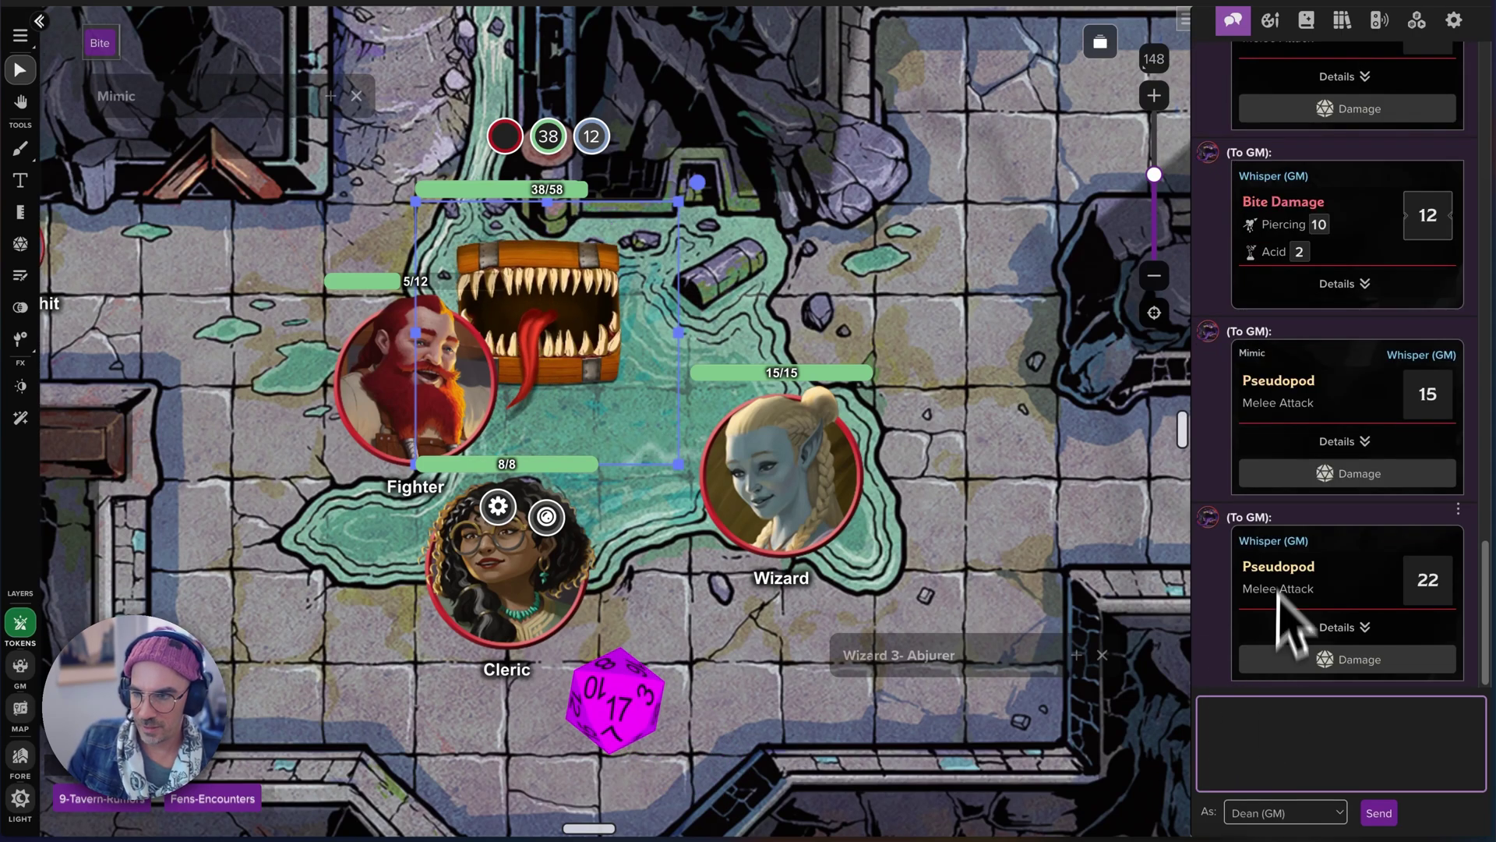
# Step: Open the Wizard's character sheet at Advanced Tools and start editing the Magic_Missile macro
pyautogui.click(802, 505)
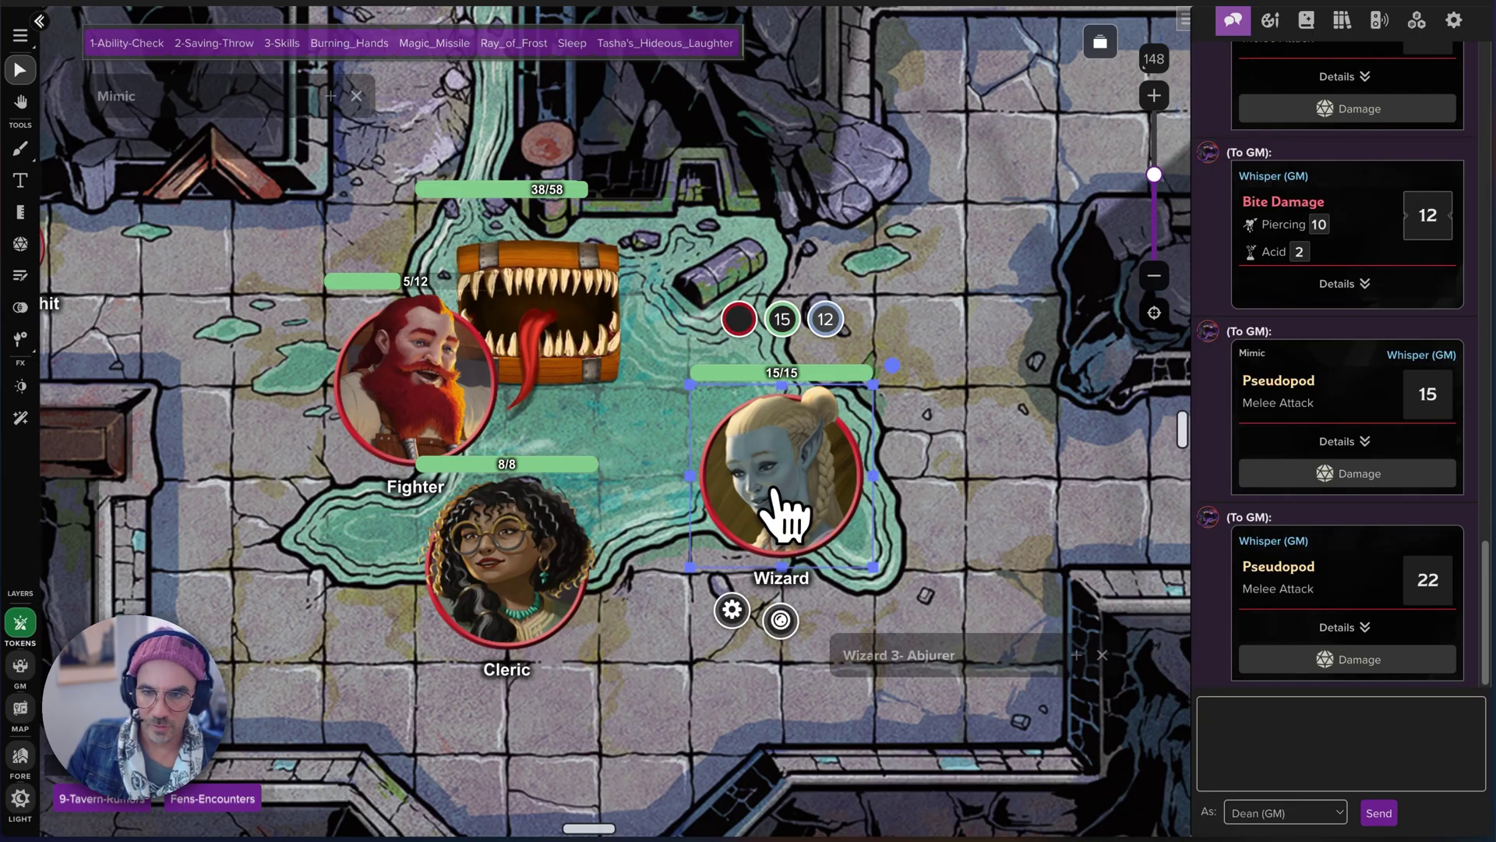
pyautogui.doubleClick(812, 506)
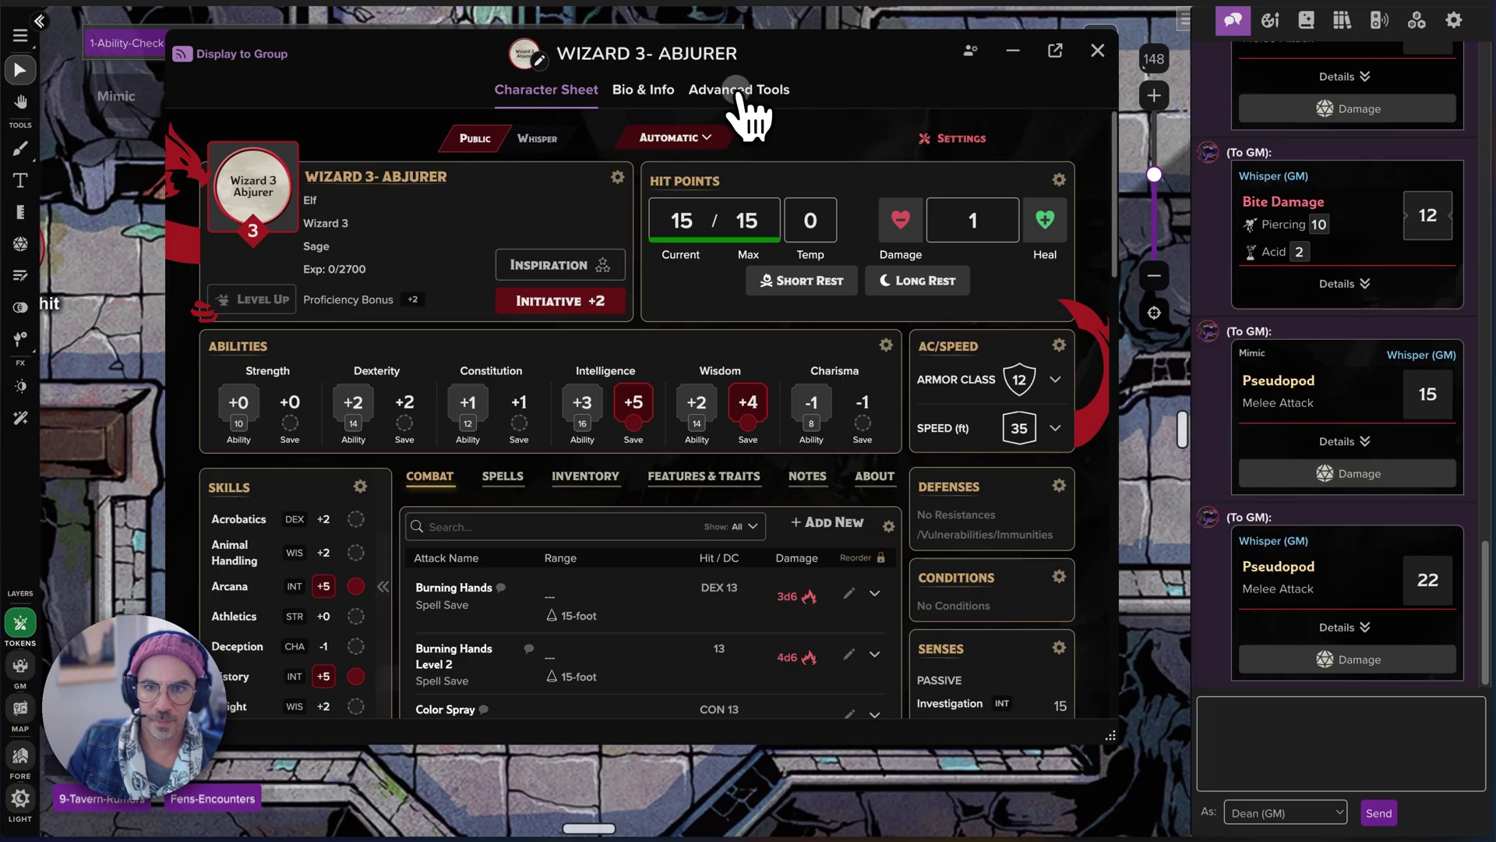
pyautogui.click(737, 92)
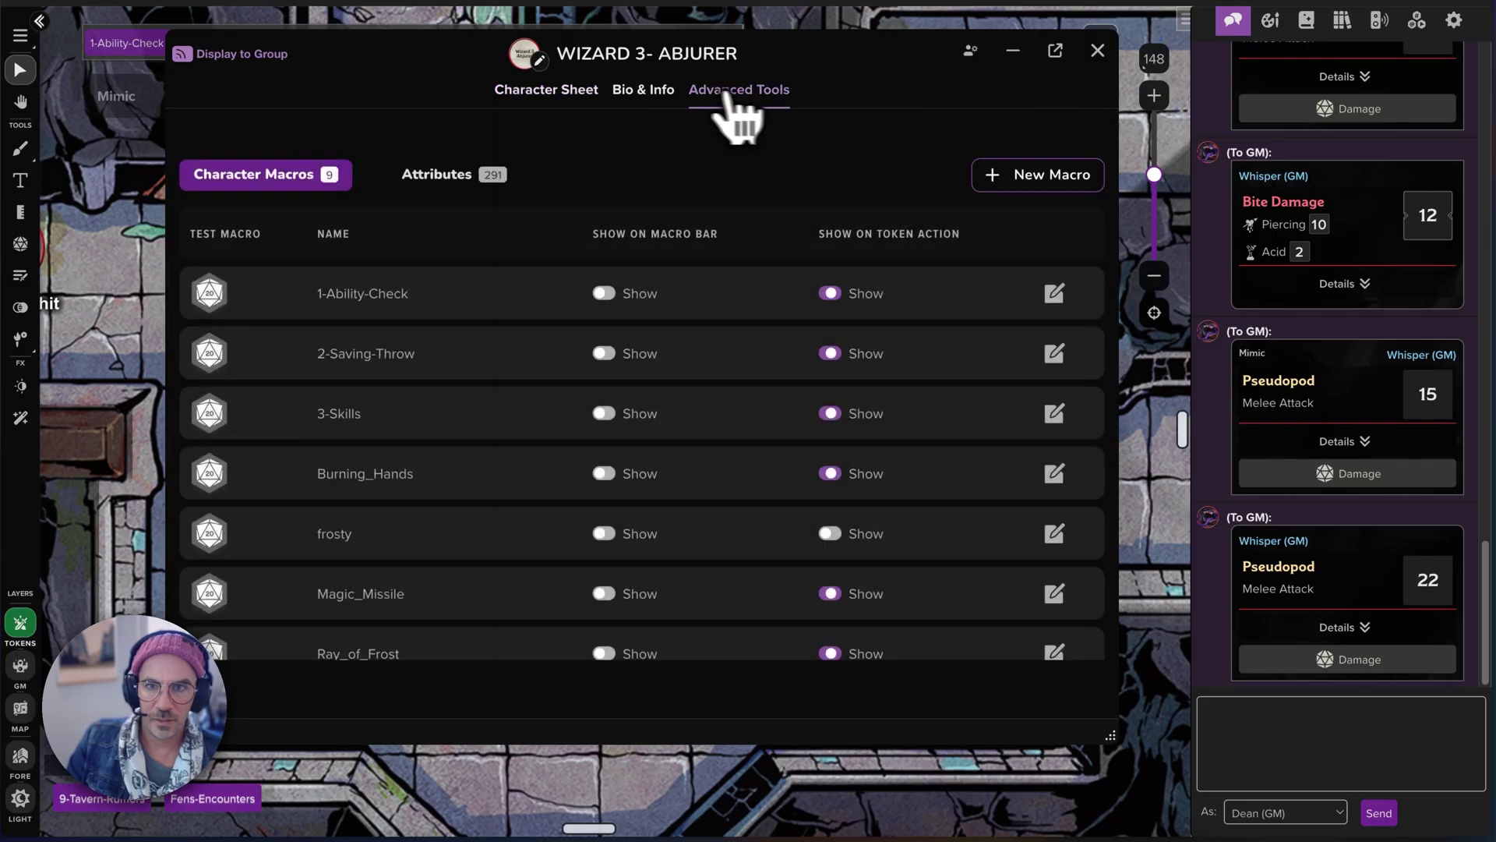
pyautogui.scroll(-3, 474, 478)
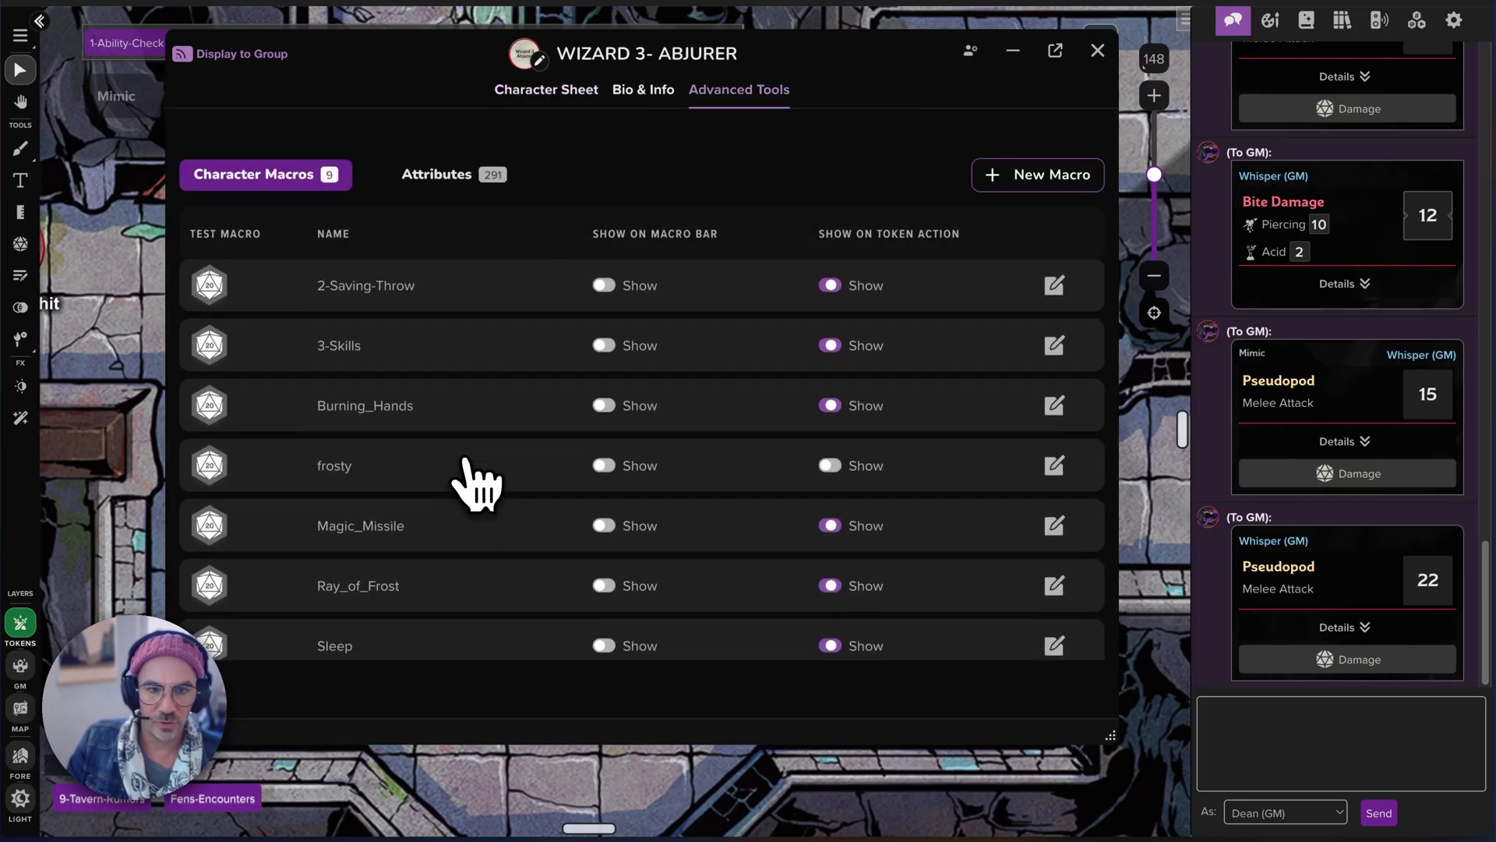
pyautogui.scroll(-1, 450, 526)
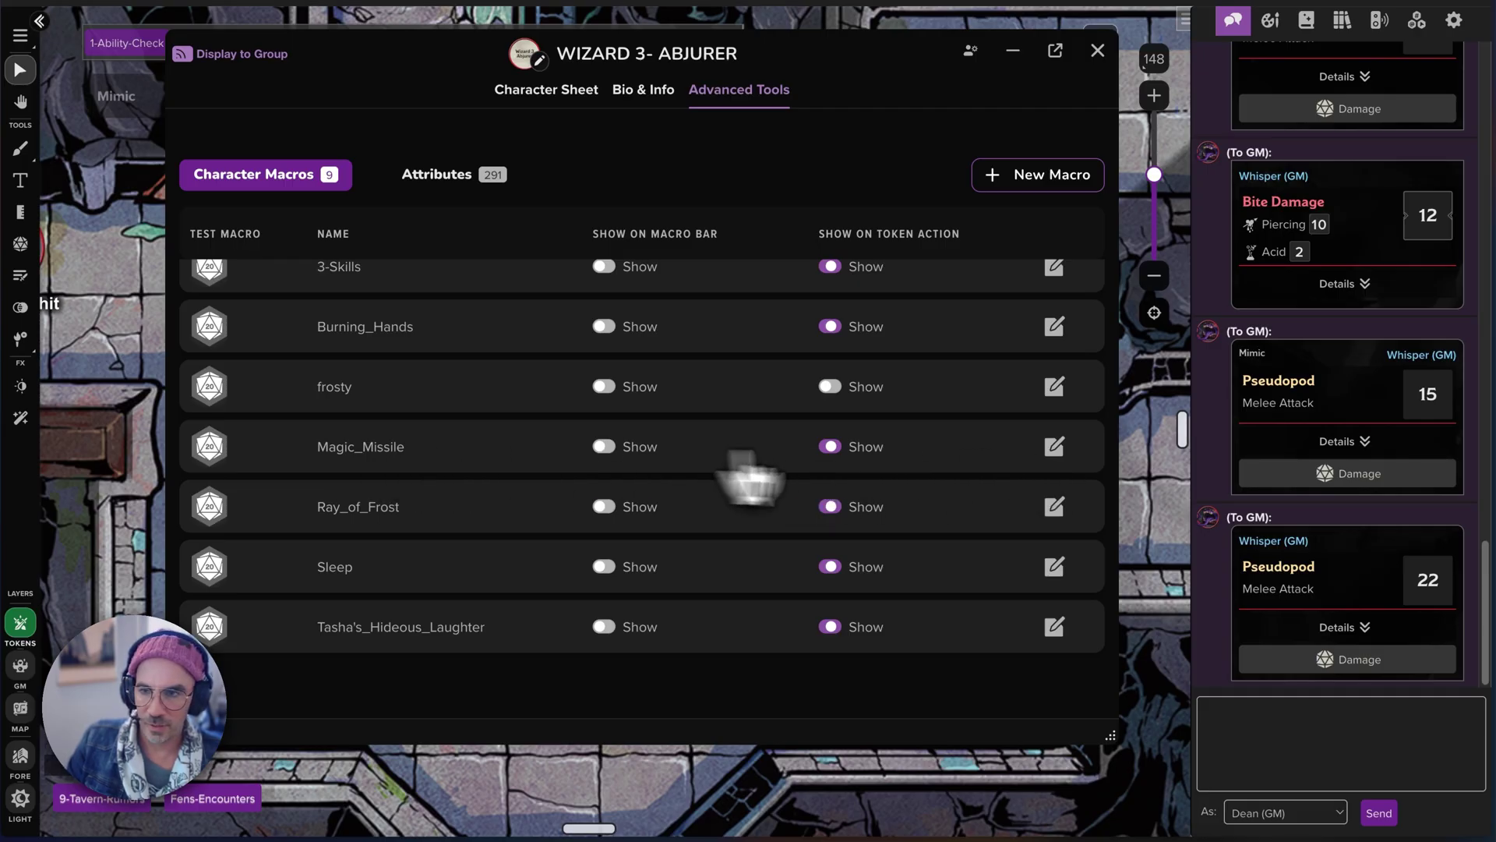
pyautogui.click(1054, 446)
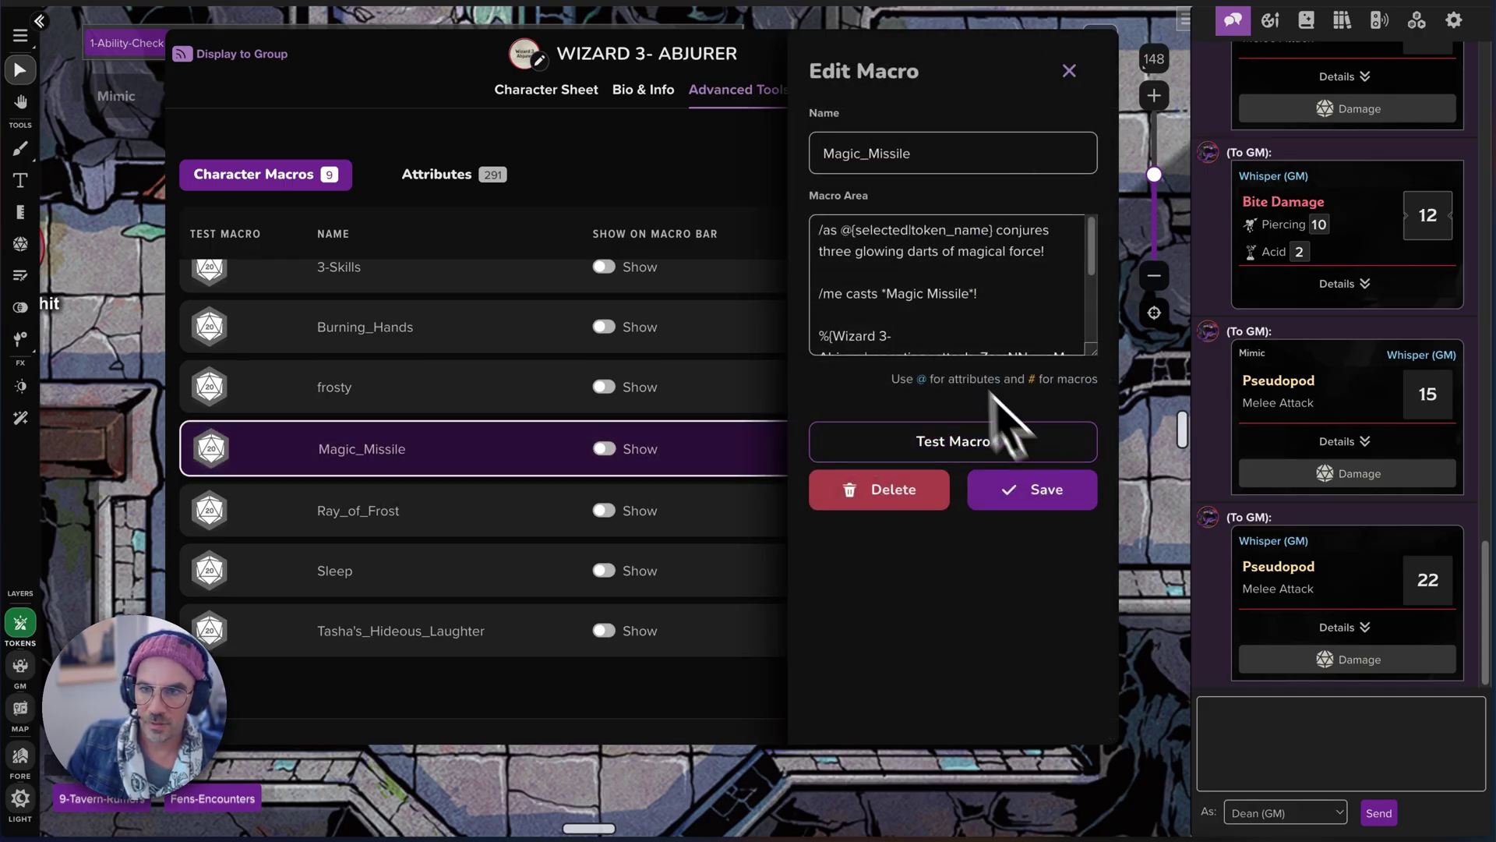
# Step: Enlarge the Macro Area and review the attack roll reference, /as line and '/me casts Magic Missile' line
pyautogui.moveTo(1095, 352); pyautogui.dragTo(1097, 483)
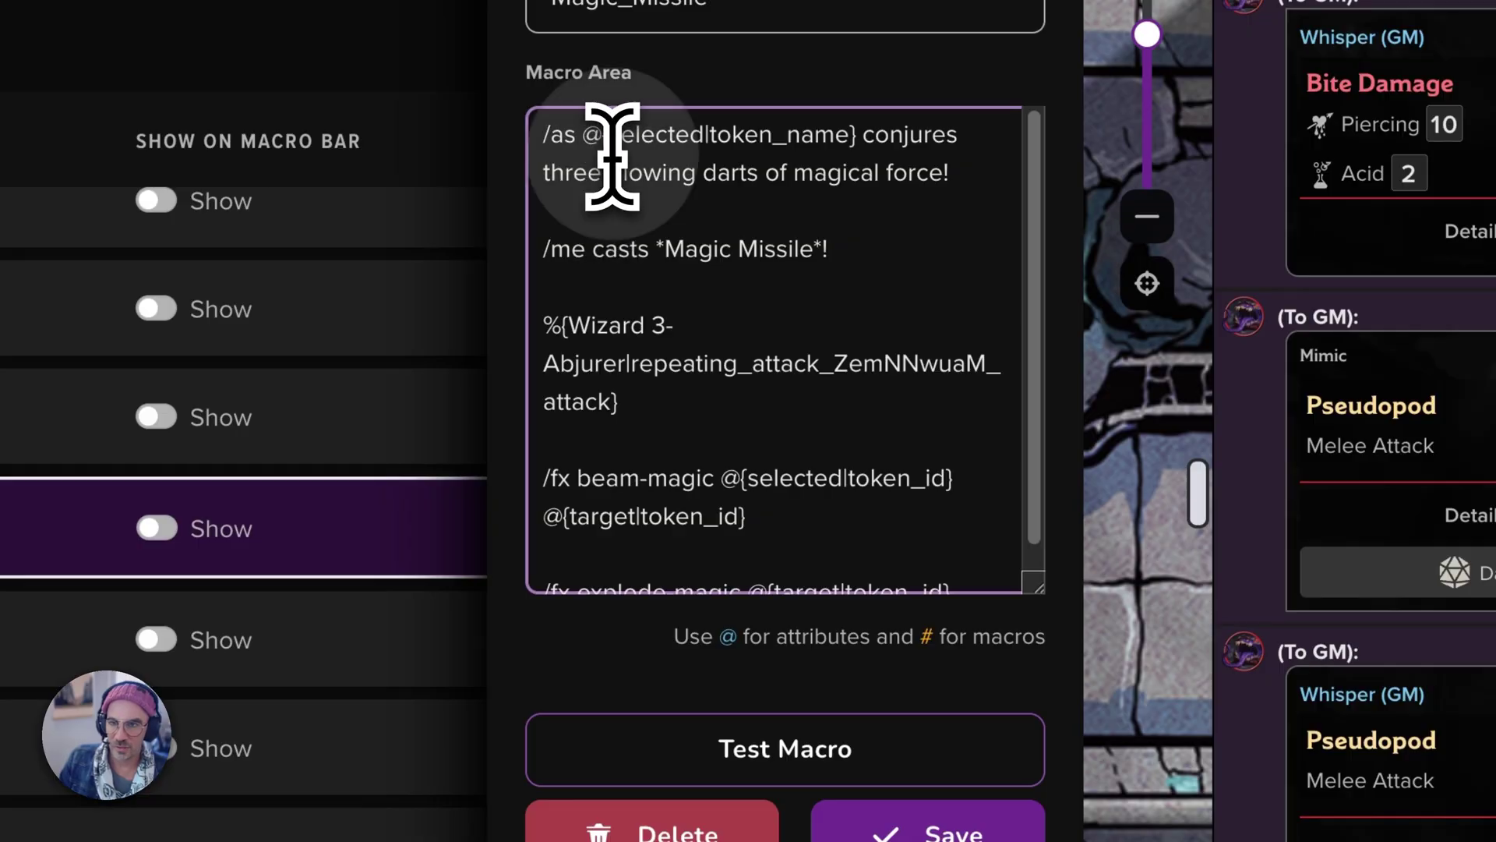
pyautogui.scroll(-1, 685, 366)
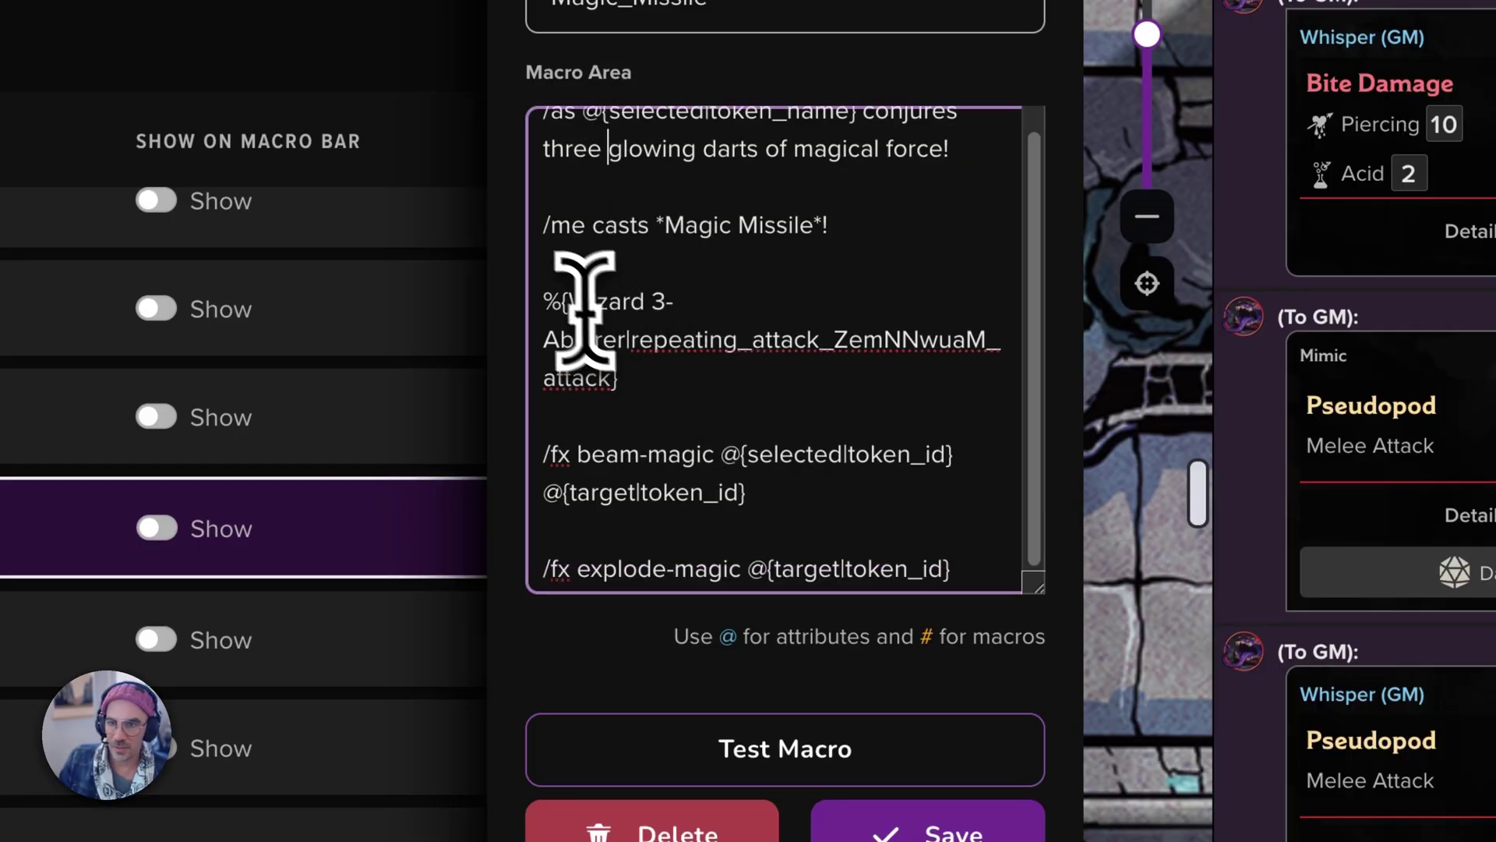
pyautogui.click(669, 381)
pyautogui.moveTo(669, 381)
pyautogui.mouseDown()
pyautogui.moveTo(578, 294)
pyautogui.moveTo(534, 294)
pyautogui.moveTo(628, 377)
pyautogui.moveTo(524, 294)
pyautogui.moveTo(678, 400)
pyautogui.mouseUp()
pyautogui.click(534, 295)
pyautogui.click(645, 385)
pyautogui.click(678, 401)
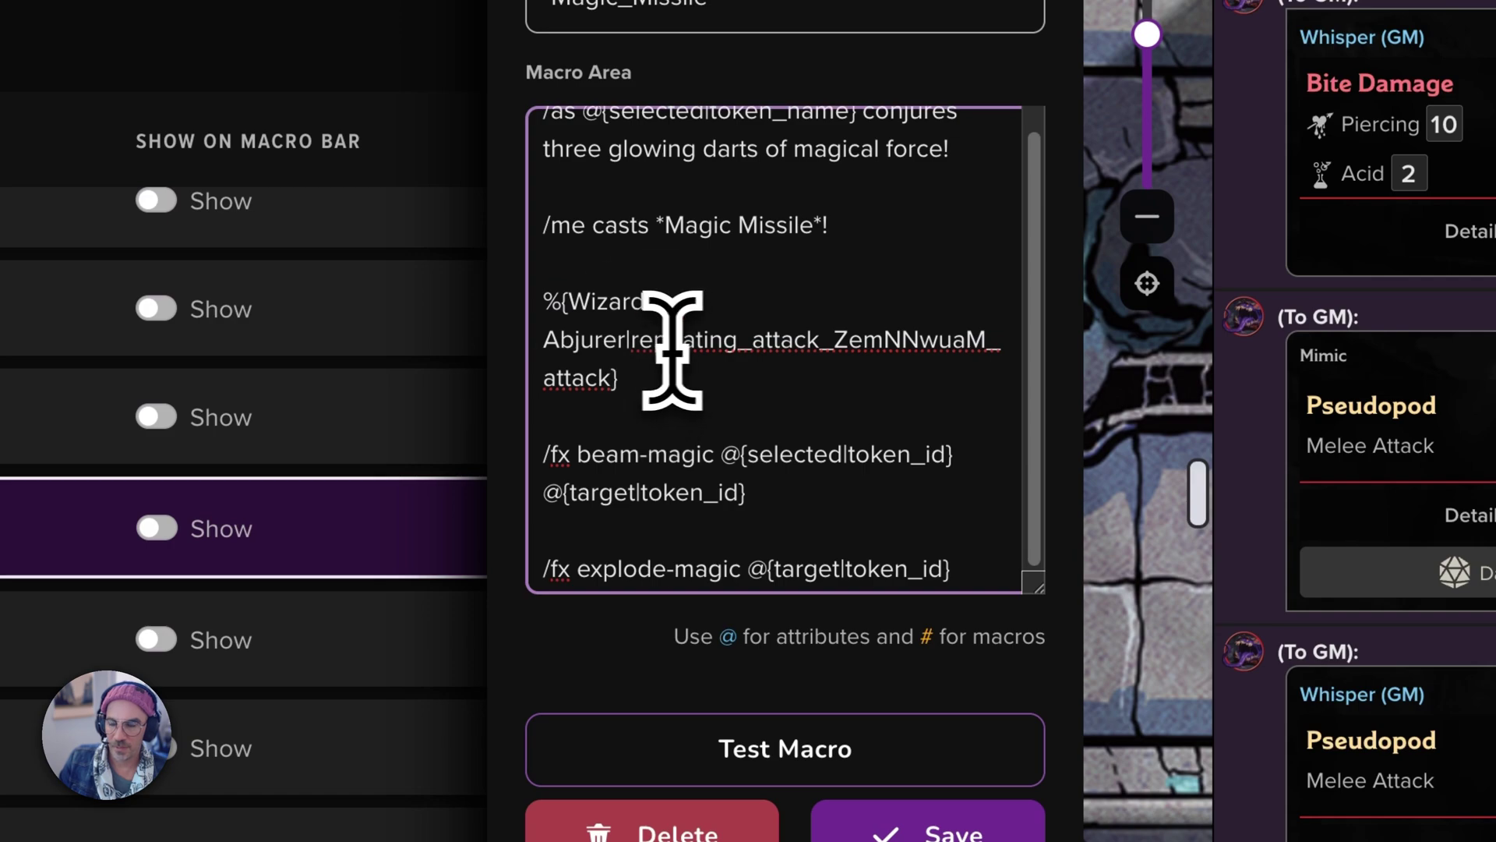
pyautogui.scroll(1, 663, 327)
pyautogui.click(890, 251)
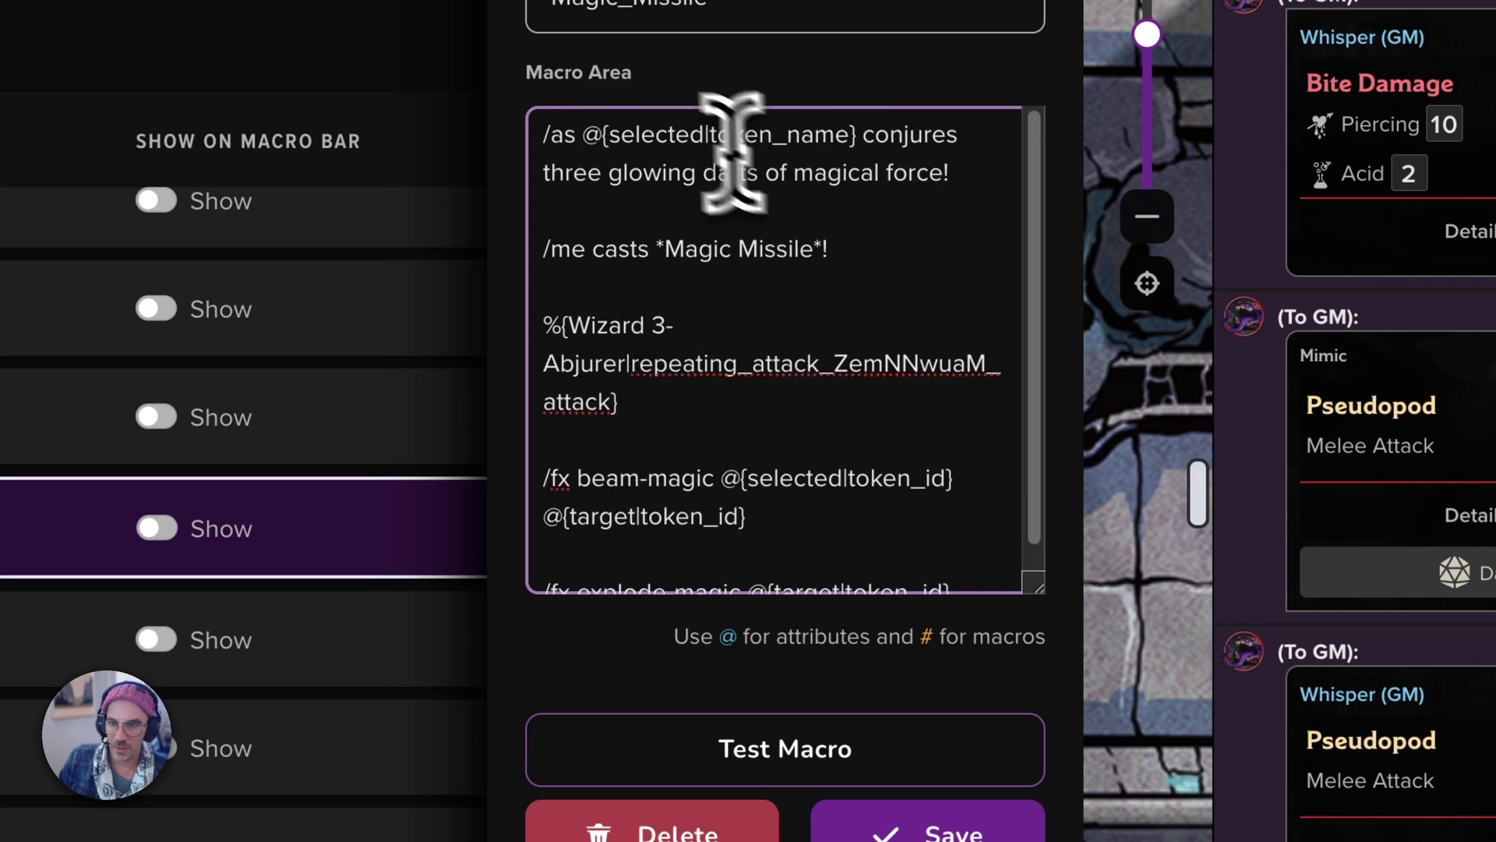
pyautogui.moveTo(537, 133)
pyautogui.mouseDown()
pyautogui.moveTo(658, 140)
pyautogui.moveTo(534, 134)
pyautogui.mouseUp()
pyautogui.click(575, 134)
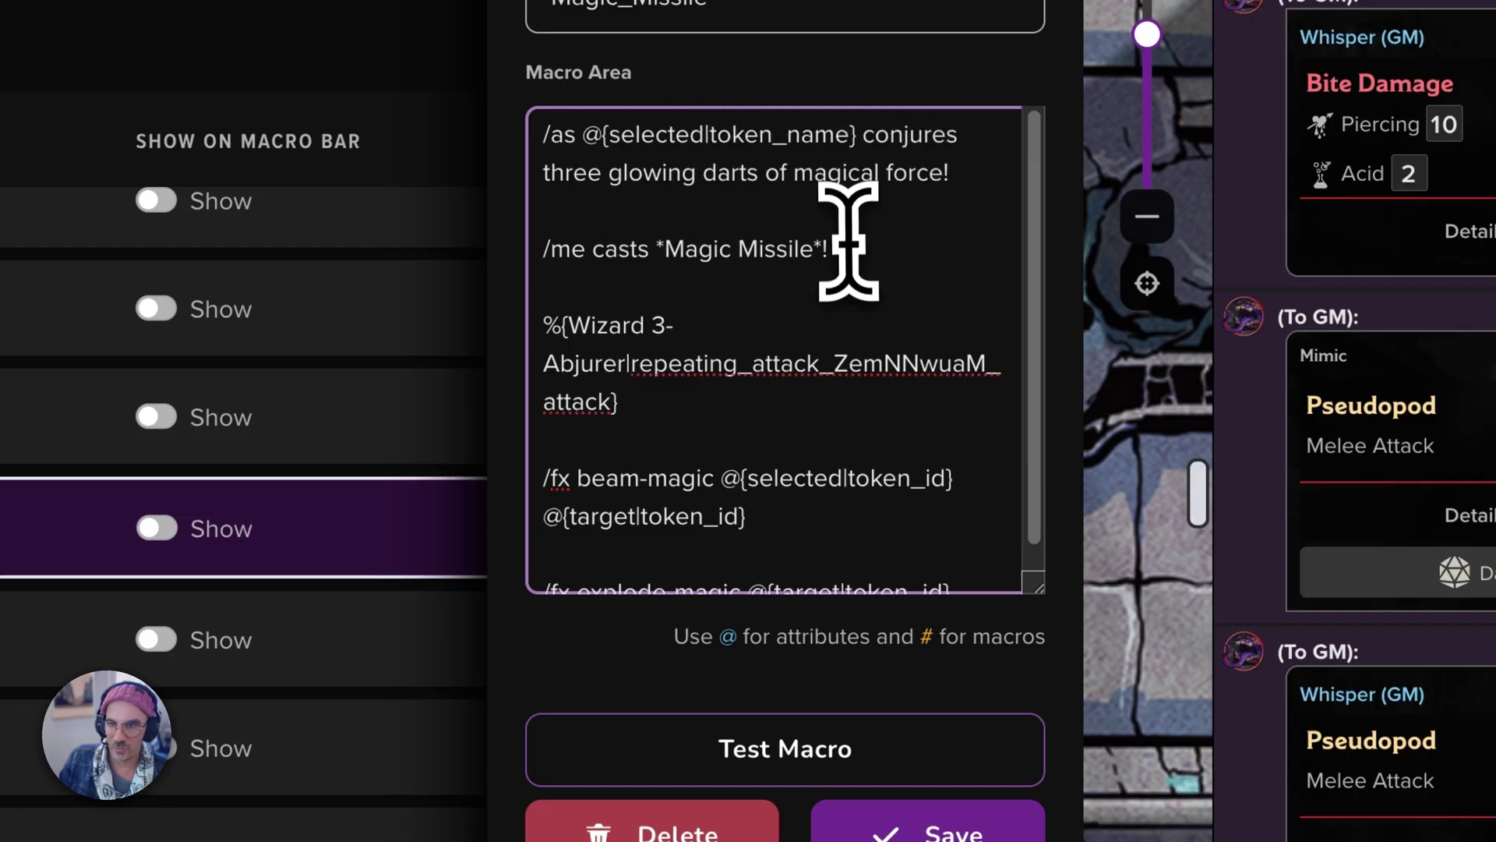
pyautogui.moveTo(852, 248)
pyautogui.mouseDown()
pyautogui.moveTo(536, 262)
pyautogui.moveTo(824, 250)
pyautogui.mouseUp()
pyautogui.click(596, 248)
pyautogui.click(834, 251)
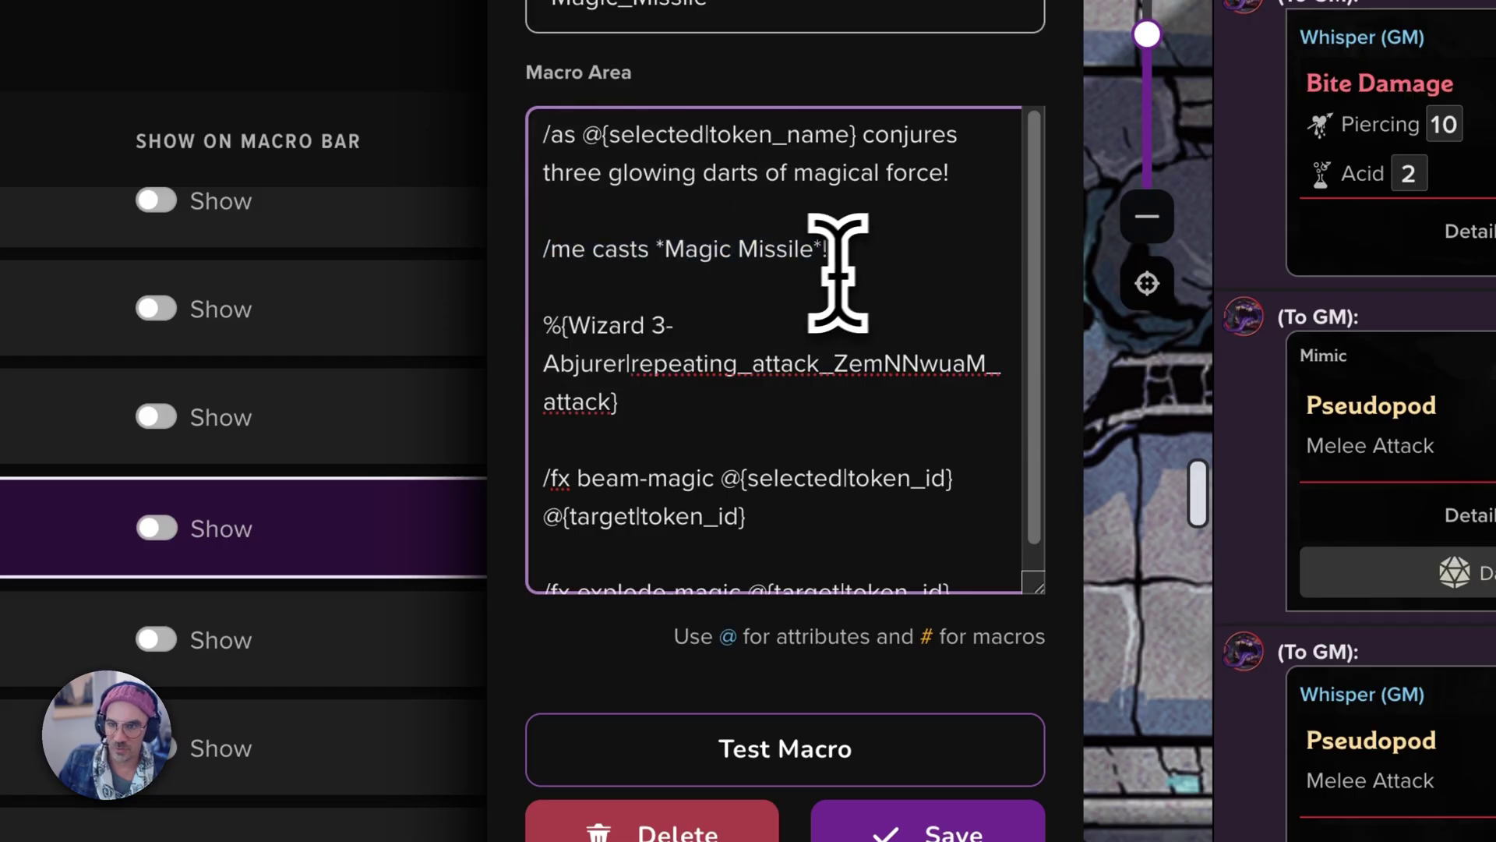
# Step: Review the beam-magic and explode-magic lines, save Magic_Missile, and minimise the Wizard's sheet
pyautogui.scroll(-1, 834, 253)
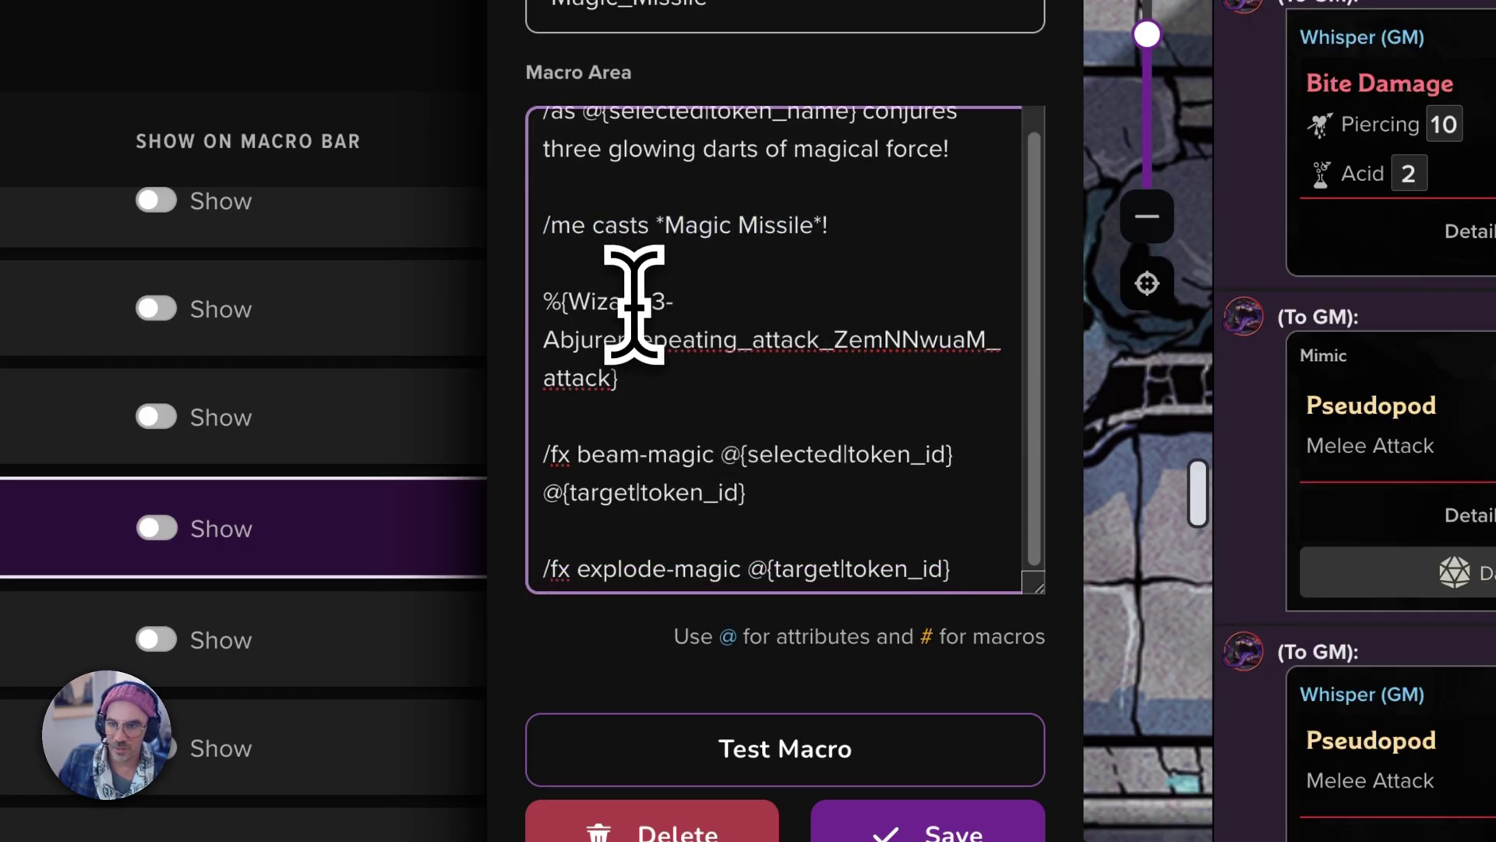
pyautogui.moveTo(538, 452); pyautogui.dragTo(791, 498)
pyautogui.click(787, 490)
pyautogui.tripleClick(791, 485)
pyautogui.click(550, 453)
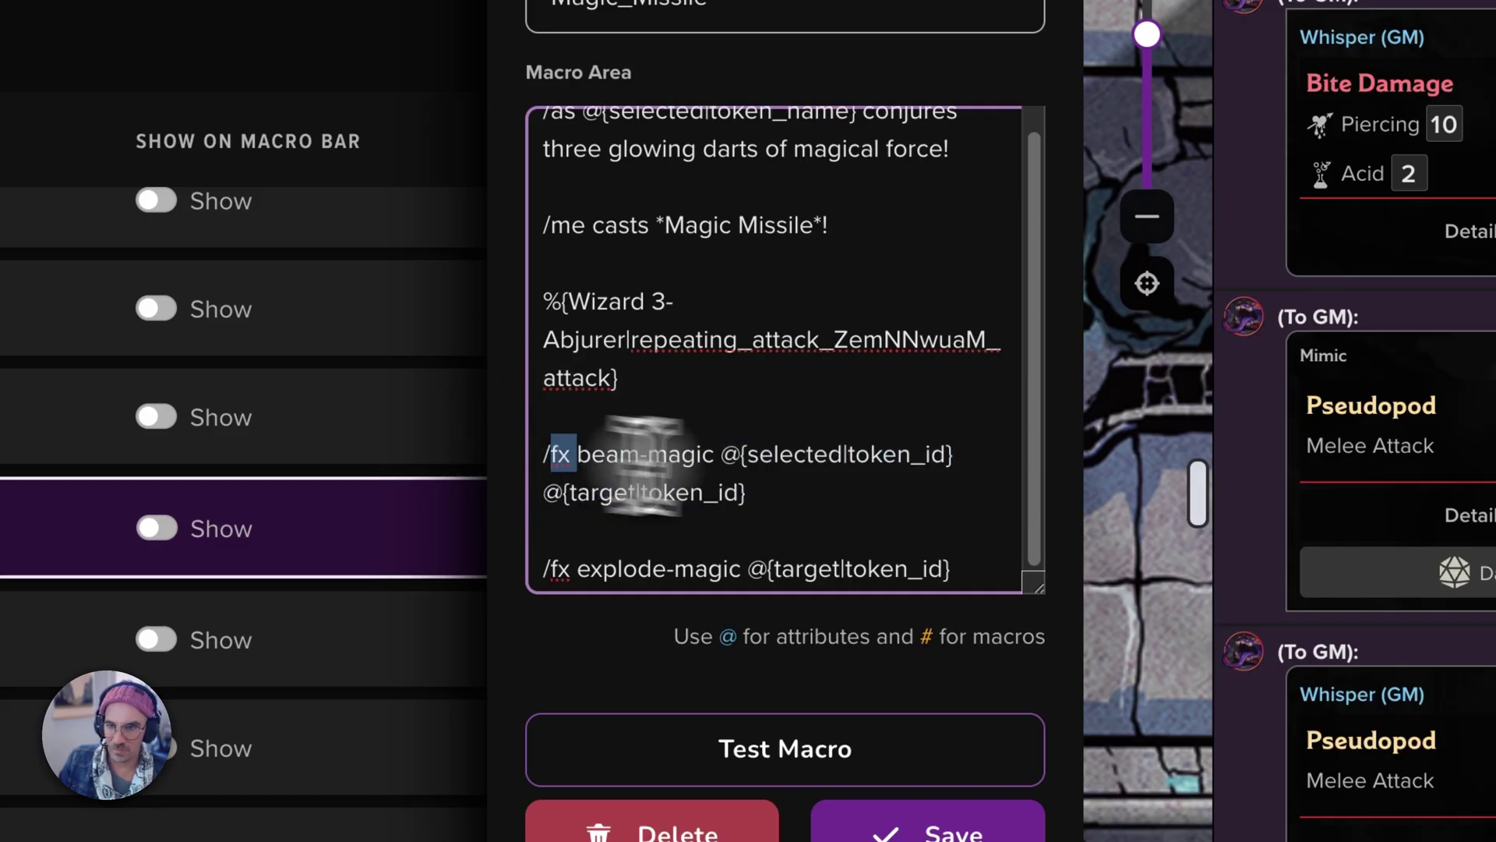
pyautogui.moveTo(544, 568); pyautogui.dragTo(788, 601)
pyautogui.click(767, 574)
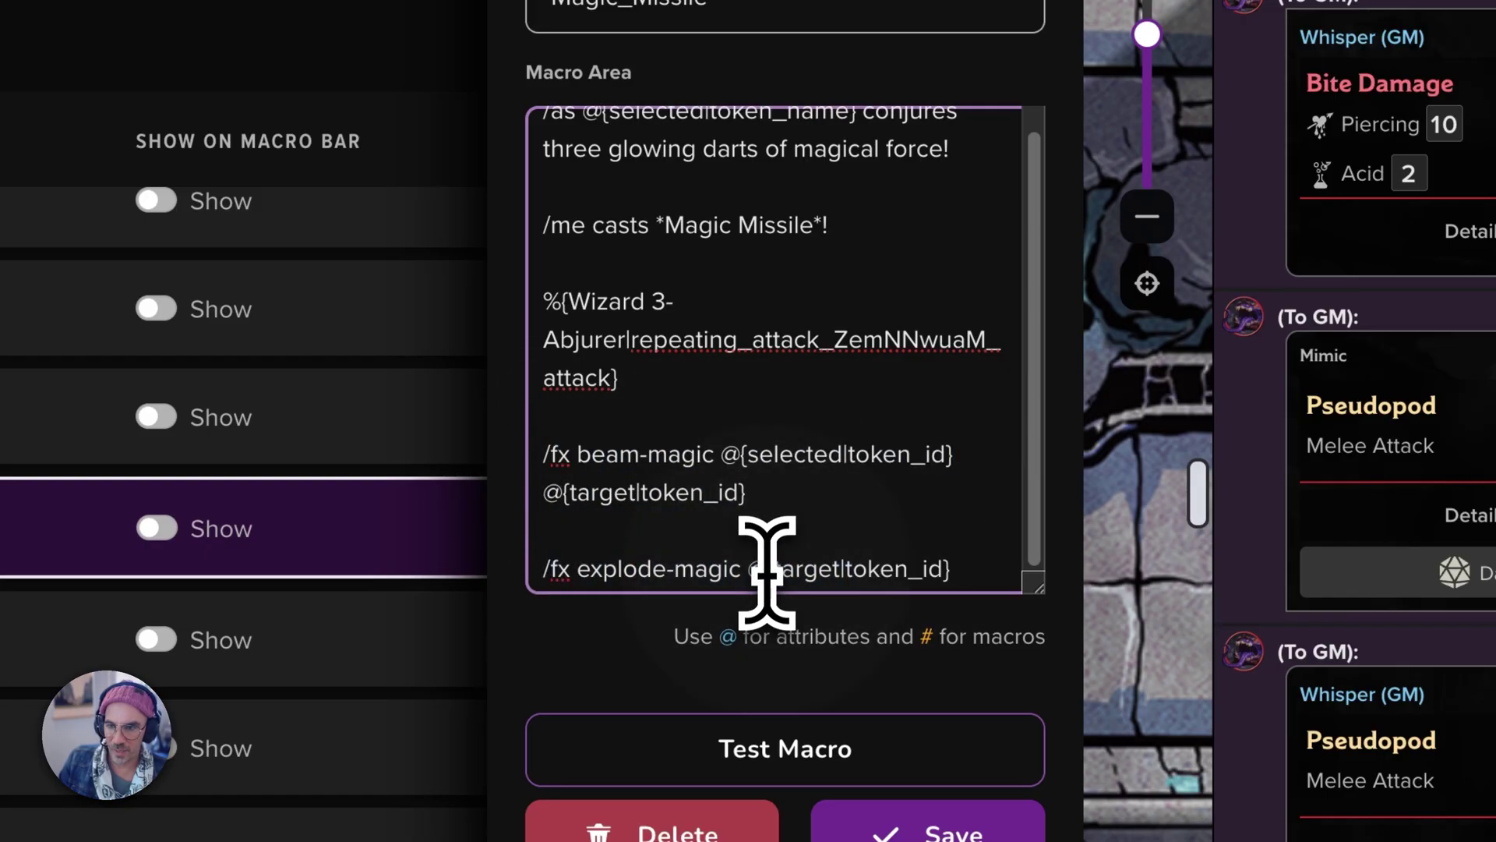
pyautogui.click(931, 833)
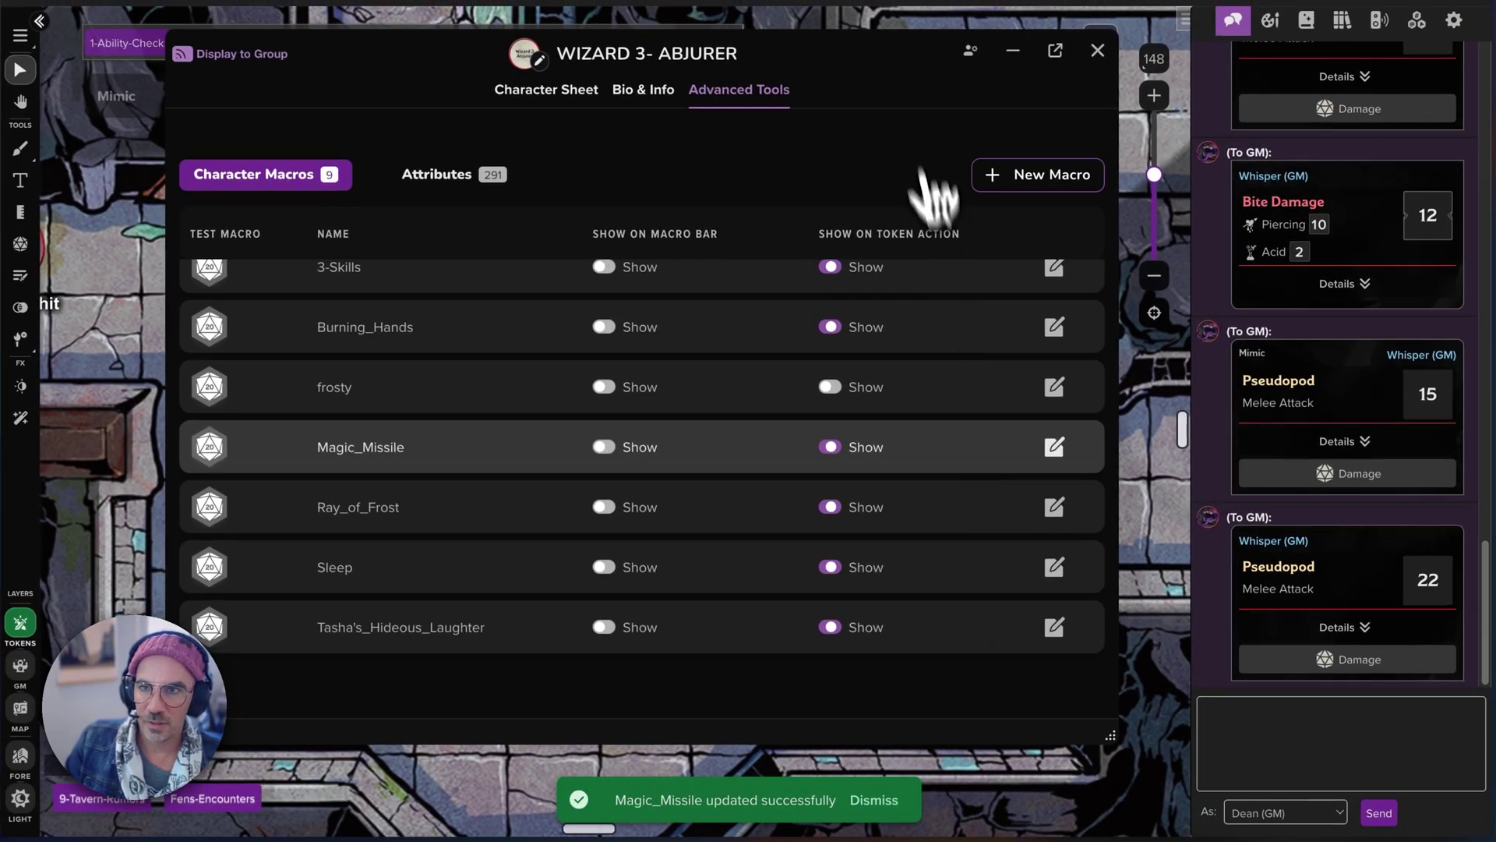
pyautogui.doubleClick(903, 68)
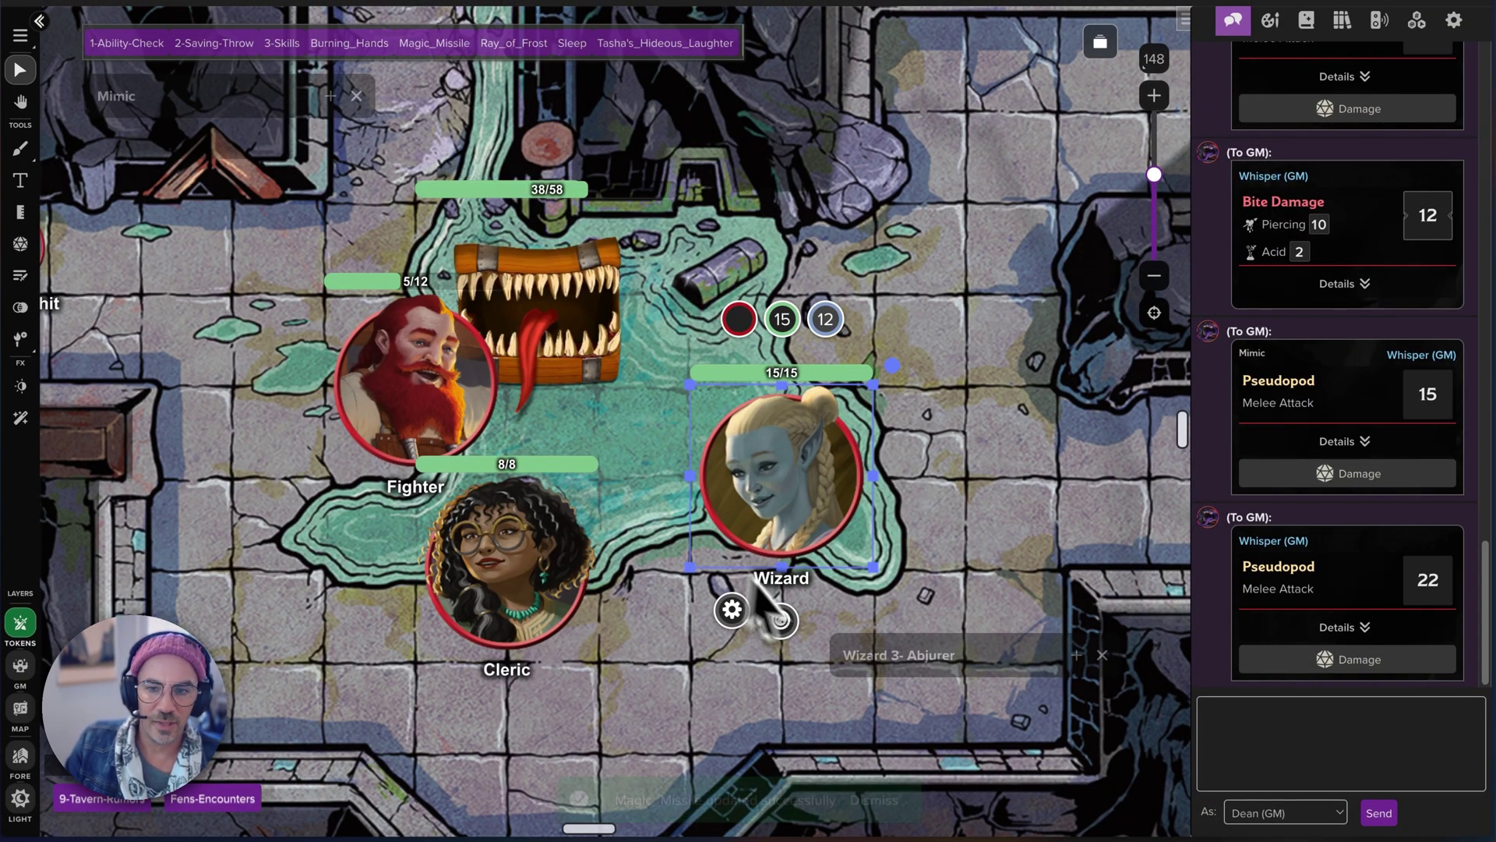
# Step: Cast Level 2 Magic Missile at the Mimic for force damage 4, 5, 4, 5, then reopen the Wizard's sheet
pyautogui.click(723, 630)
pyautogui.click(777, 506)
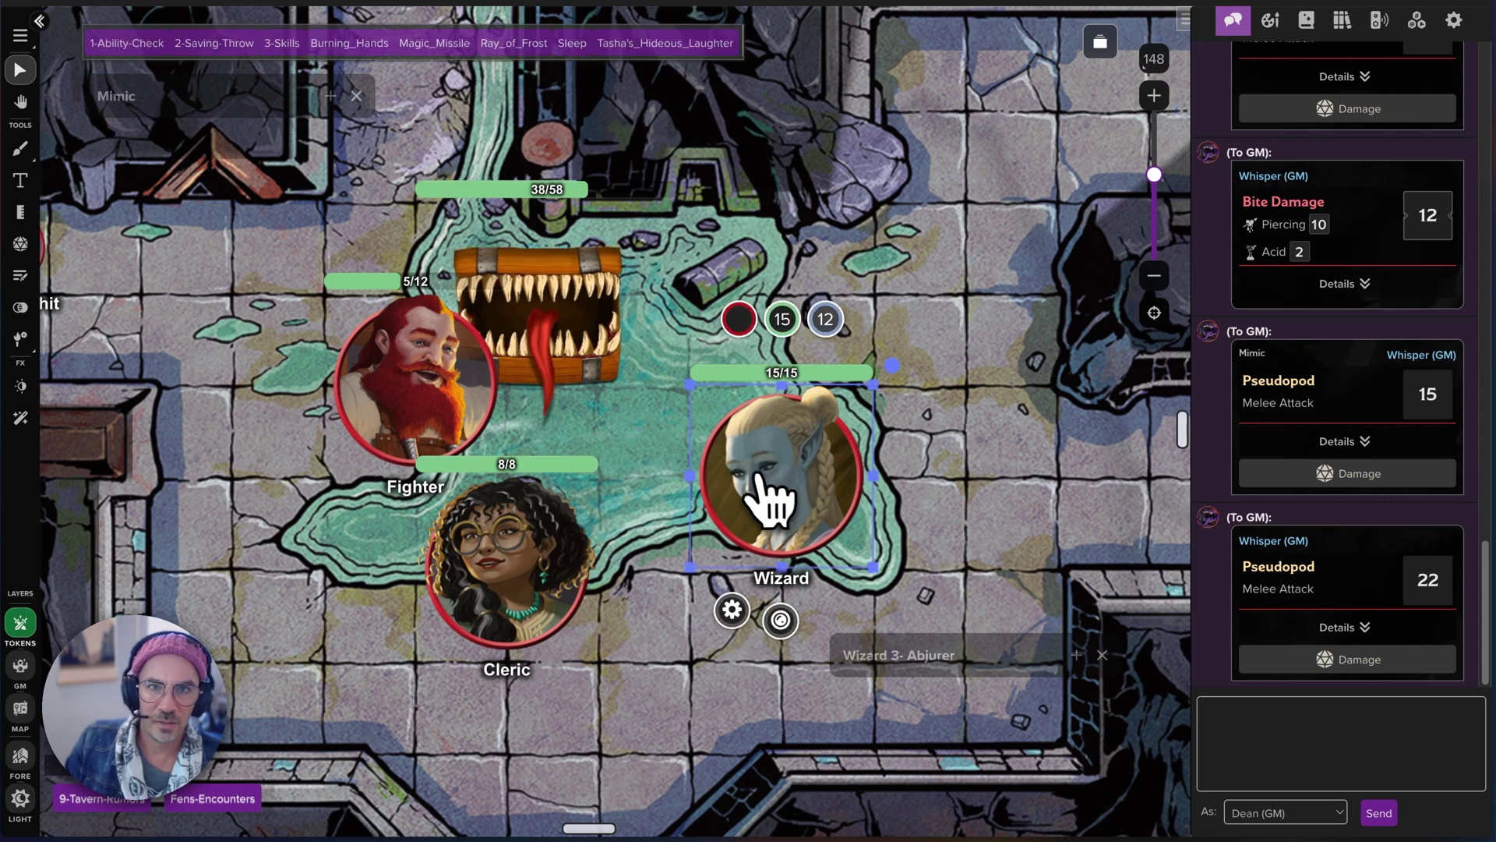
pyautogui.click(434, 44)
pyautogui.click(550, 283)
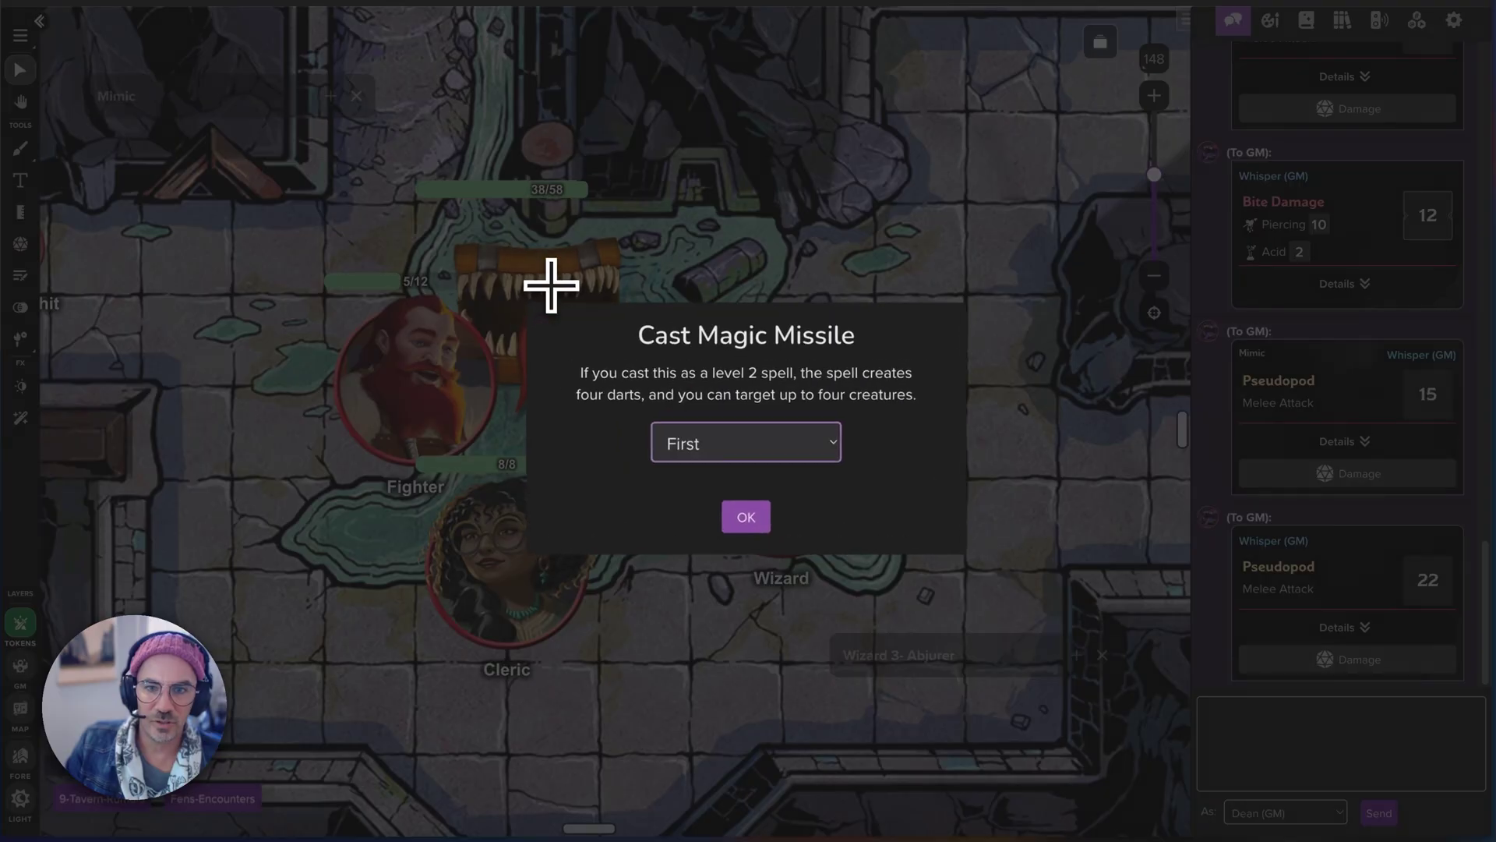
pyautogui.click(745, 520)
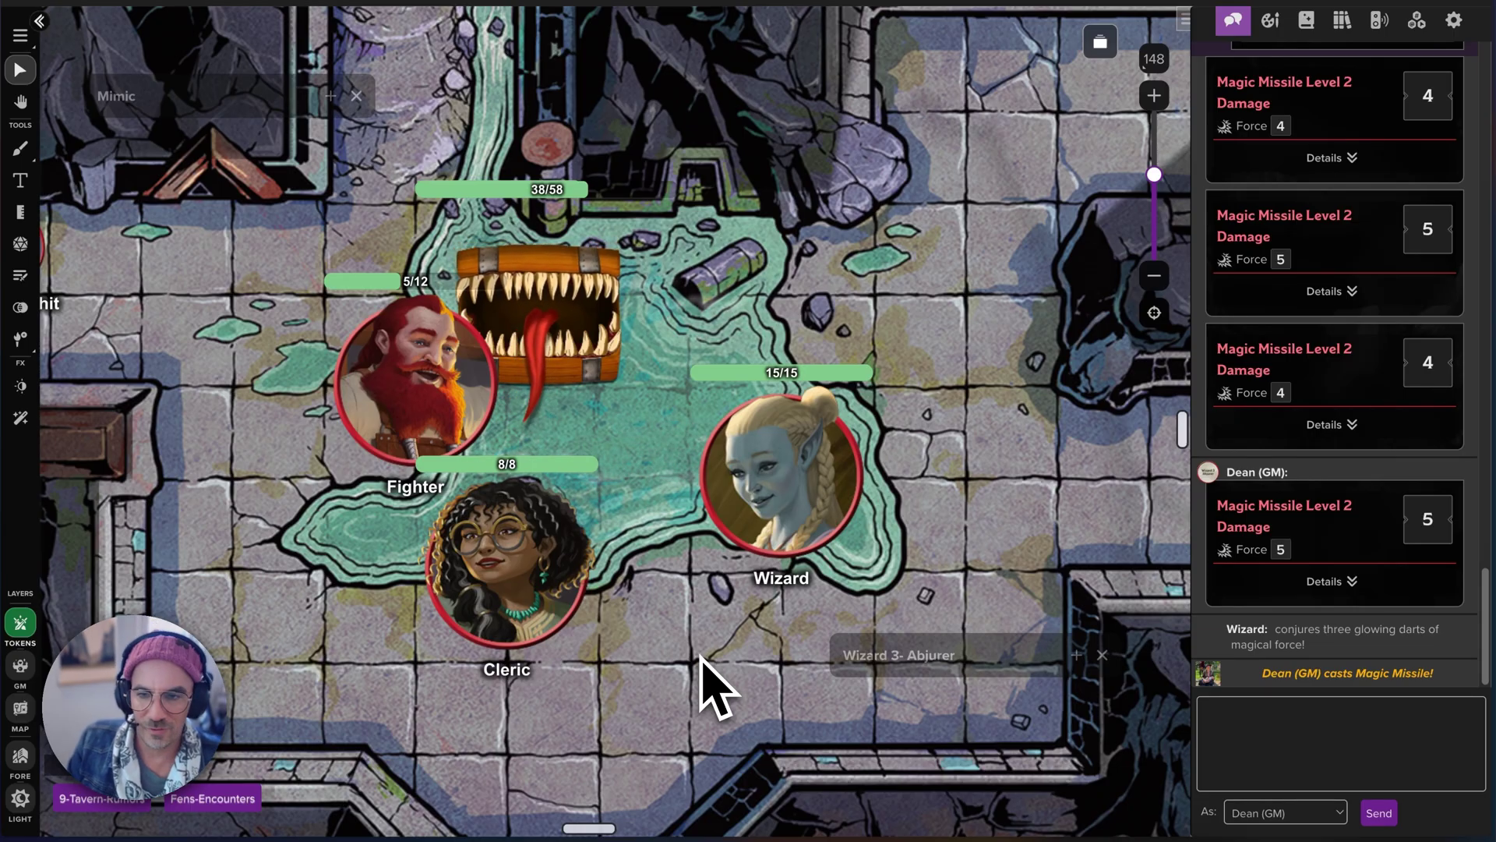
pyautogui.doubleClick(788, 492)
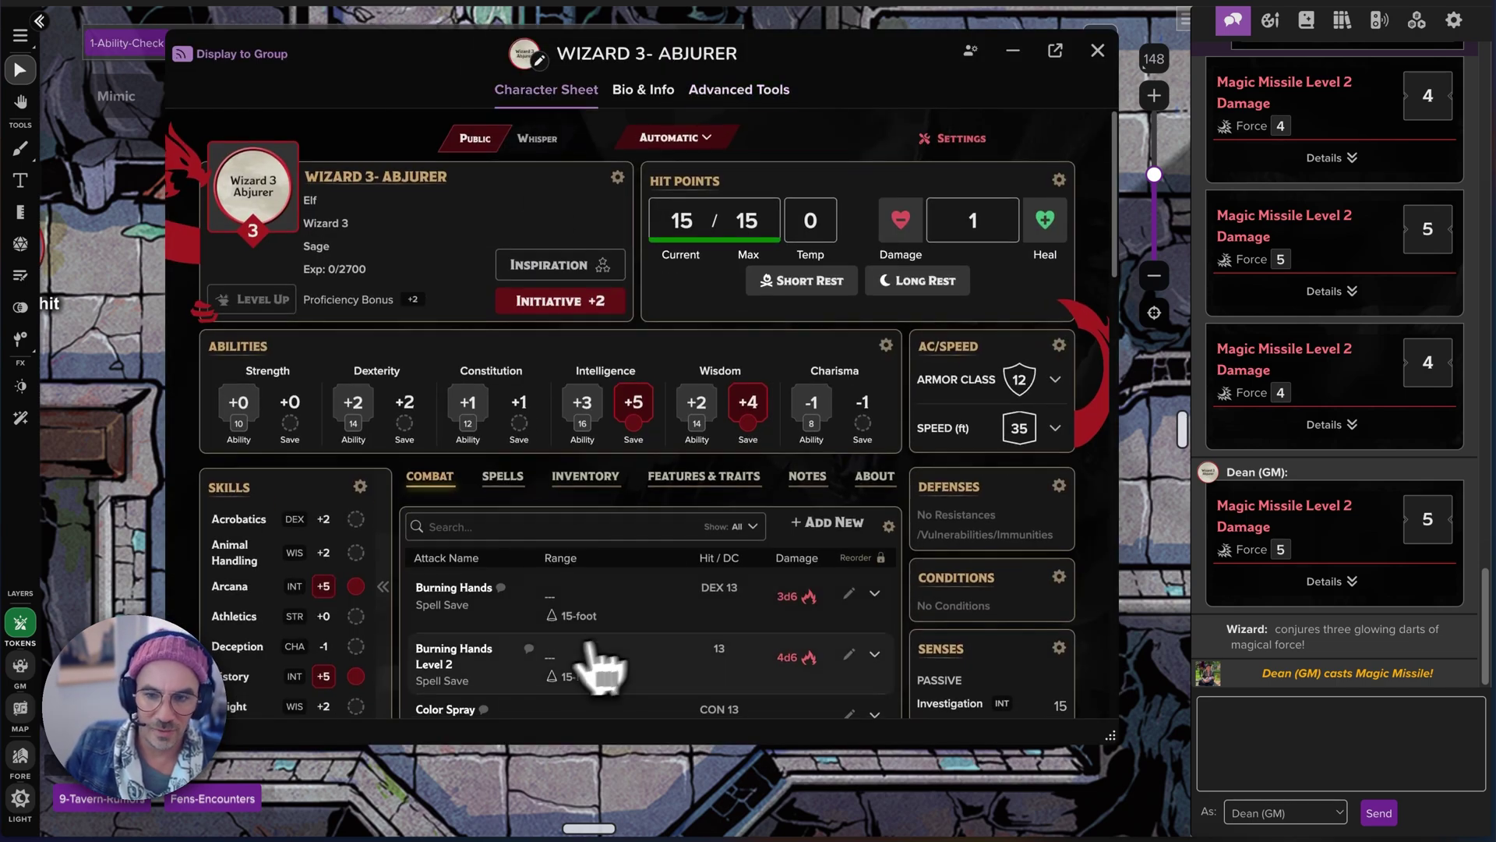
# Step: Add Thunderwave to the end of the Wizard's token action bar and close the character sheet
pyautogui.scroll(-3, 668, 635)
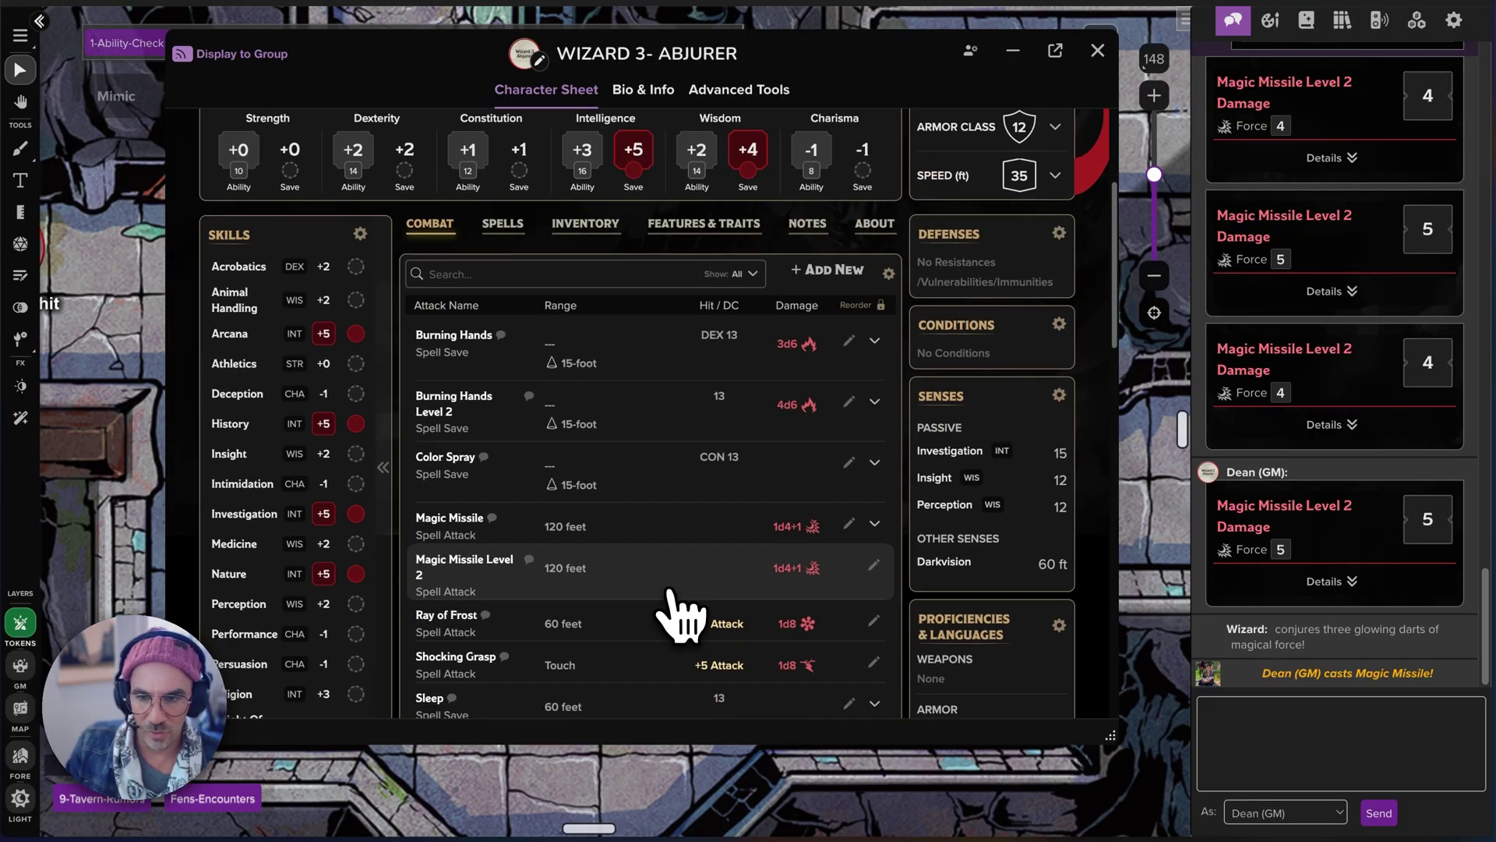
pyautogui.scroll(-1, 640, 612)
pyautogui.scroll(-3, 590, 612)
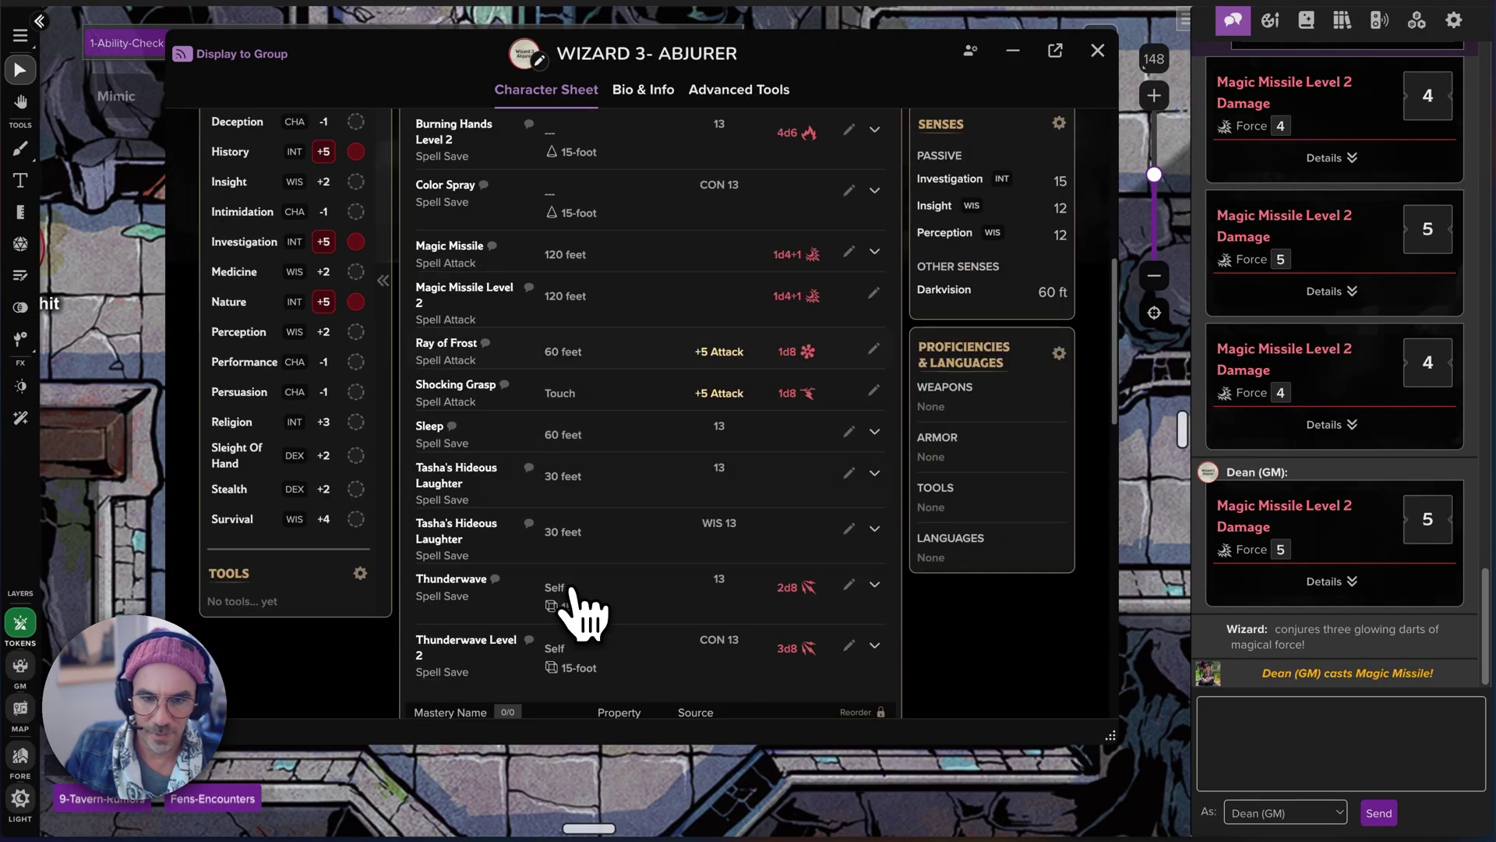
pyautogui.click(849, 586)
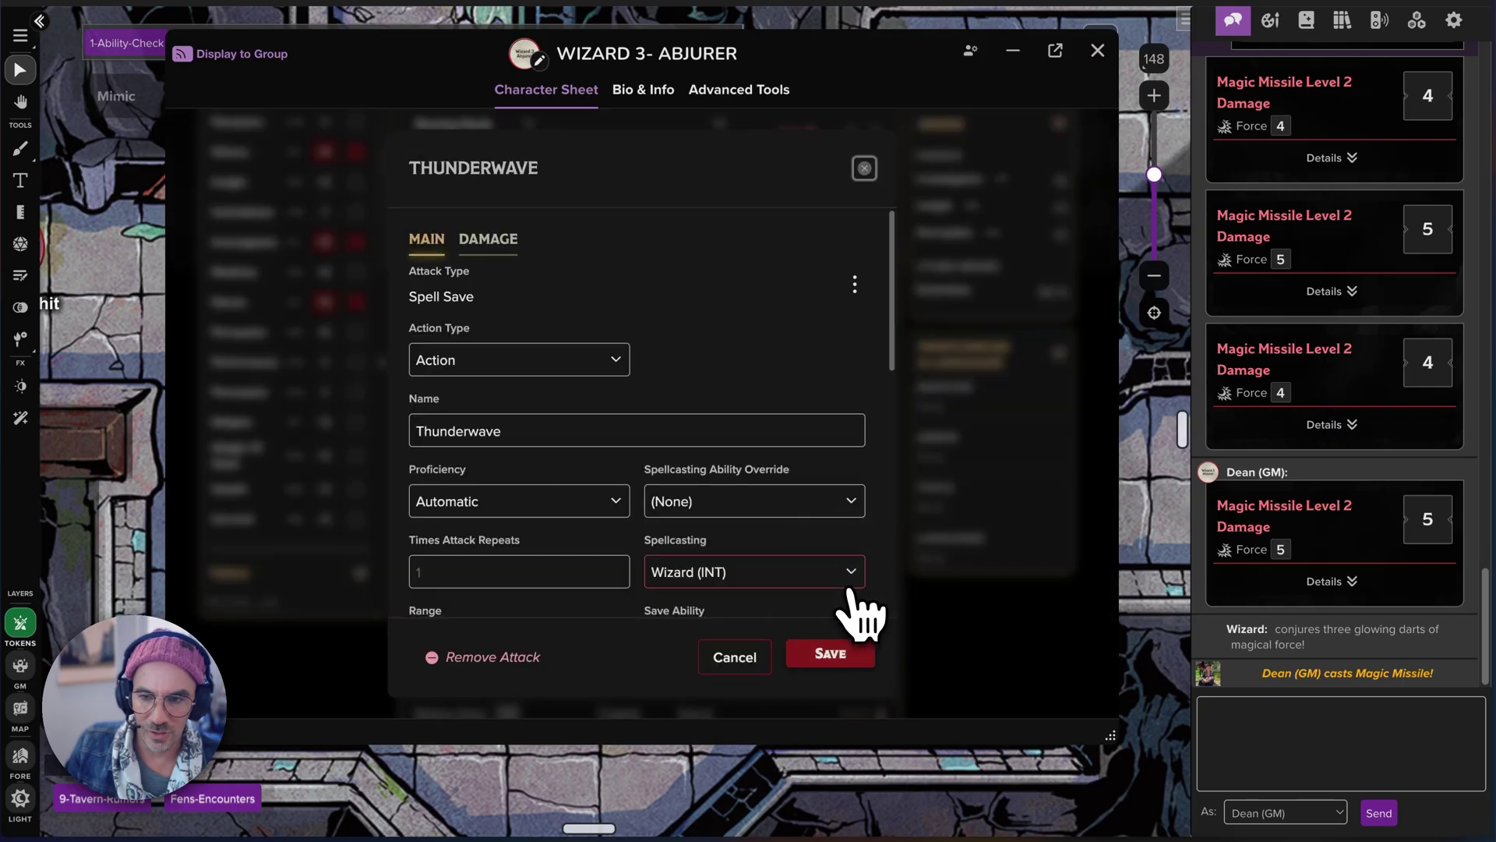
pyautogui.click(855, 289)
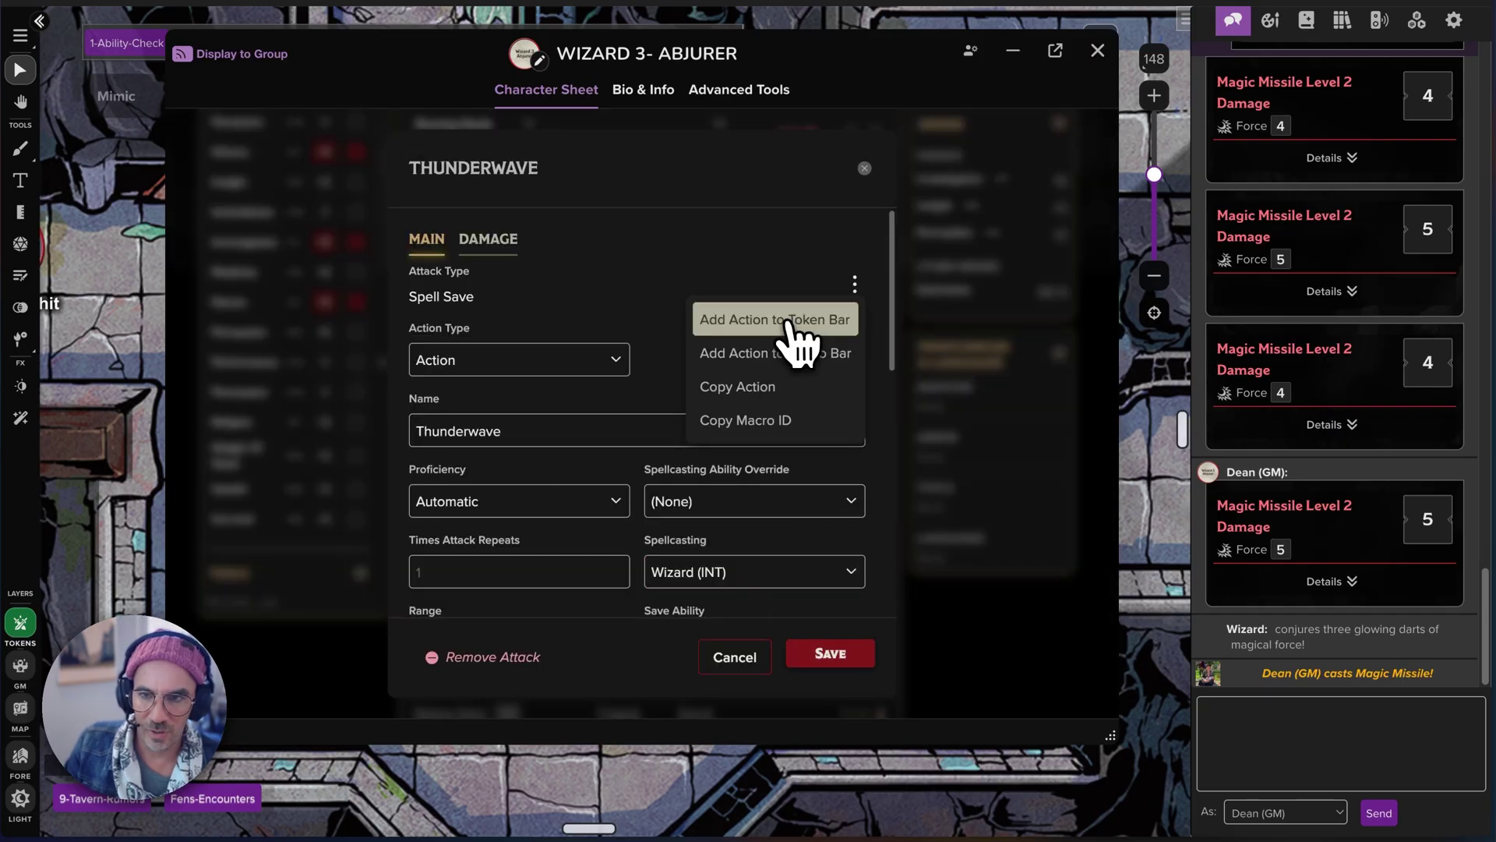
pyautogui.click(793, 335)
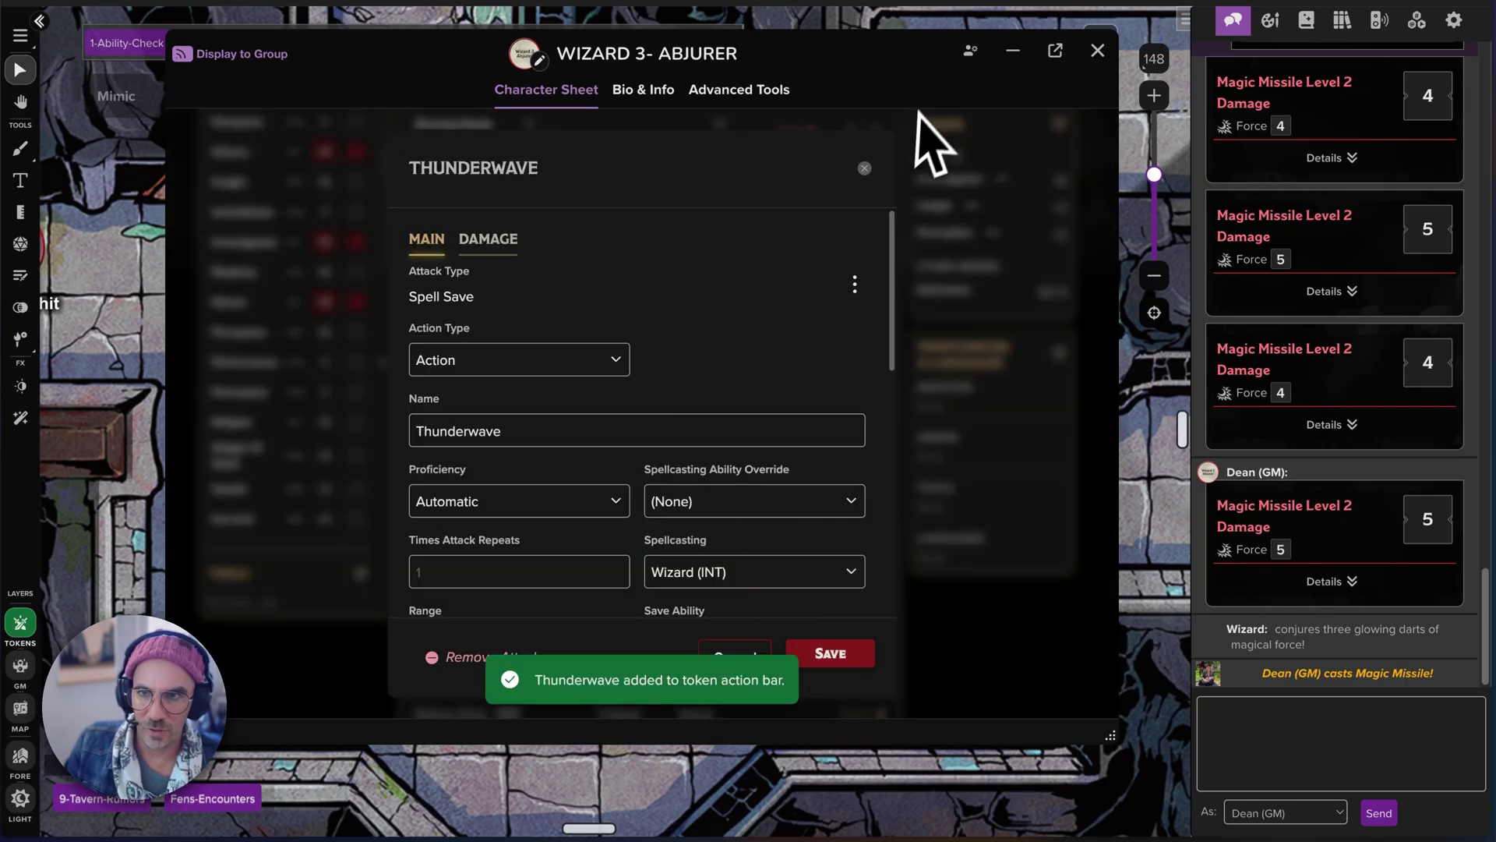
pyautogui.doubleClick(889, 63)
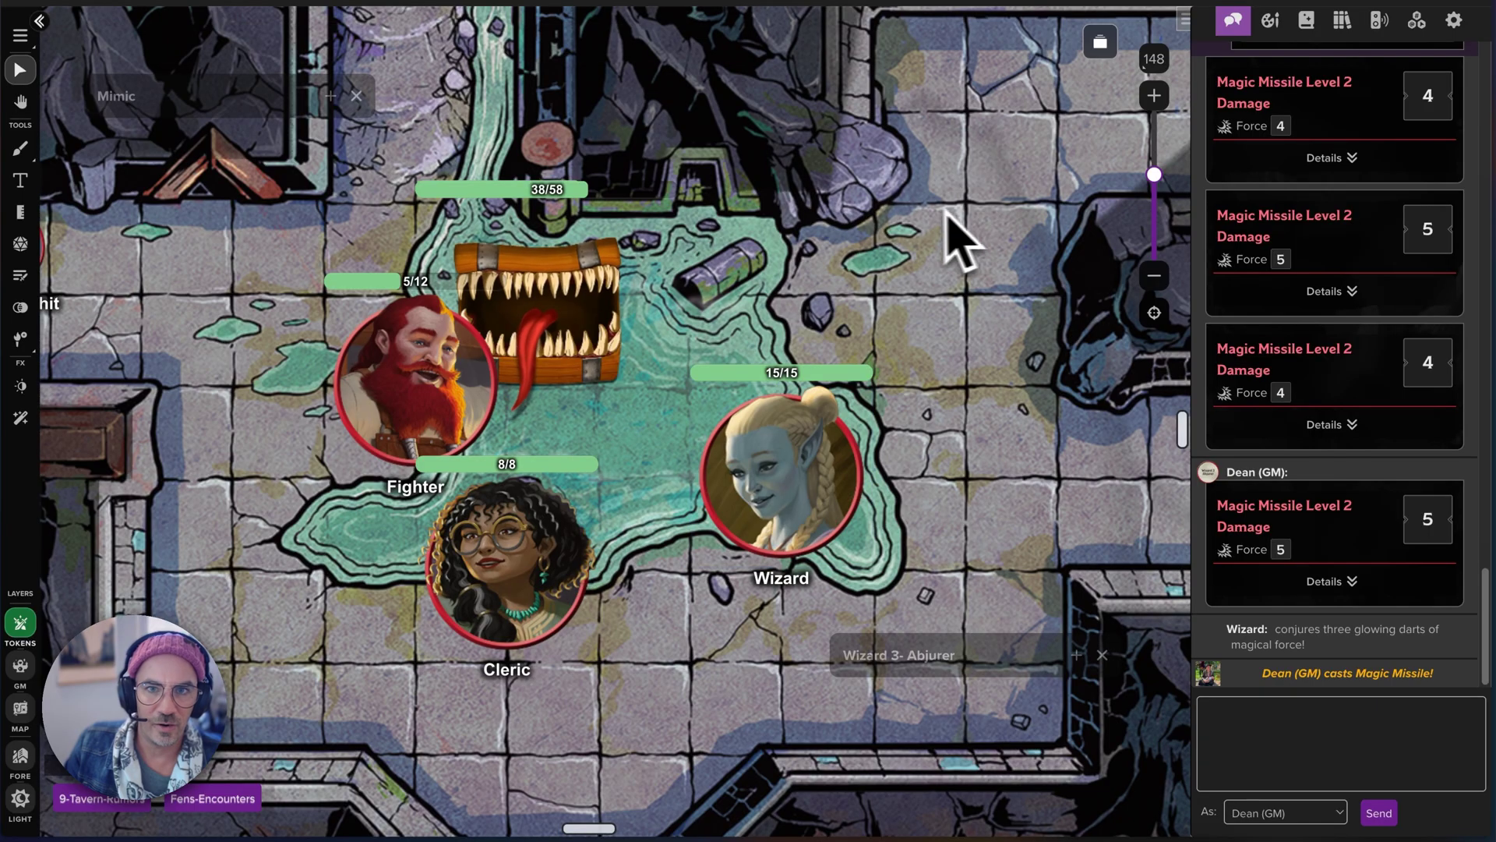
pyautogui.click(775, 505)
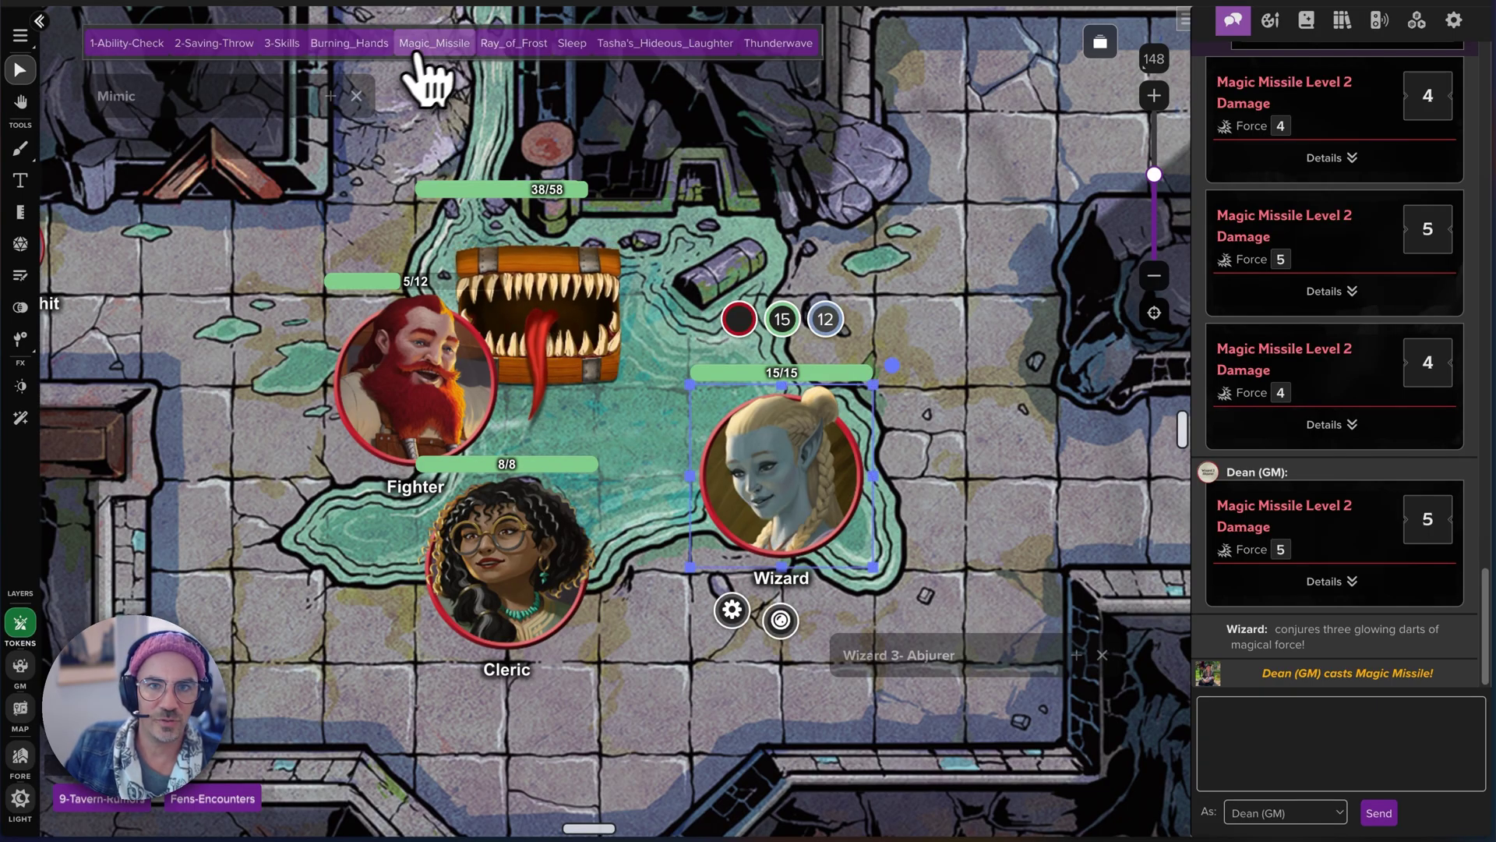